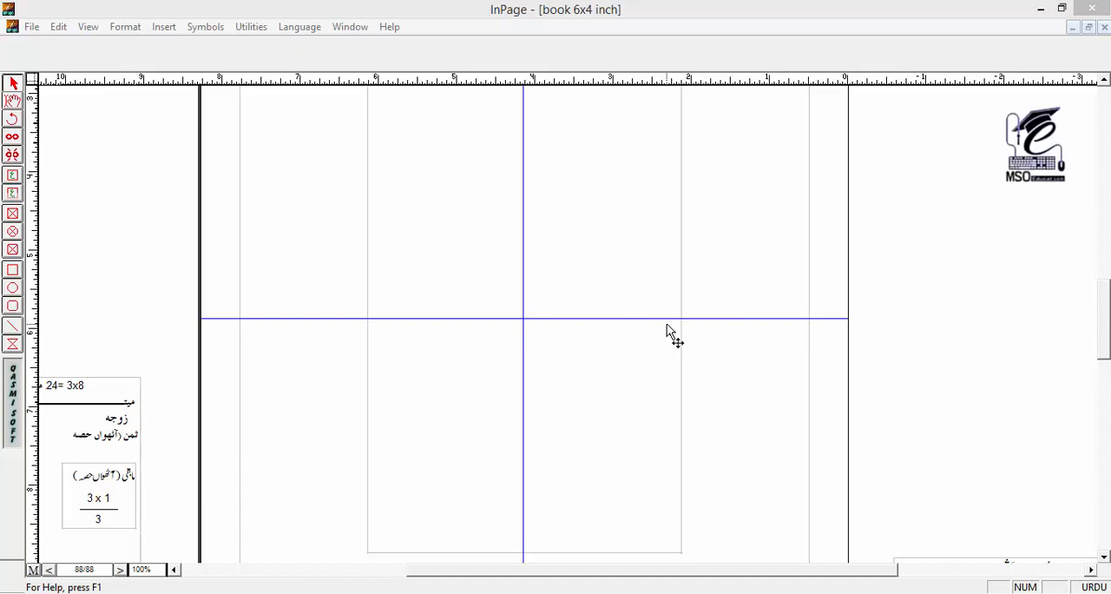
click(545, 267)
drag(571, 205, 568, 232)
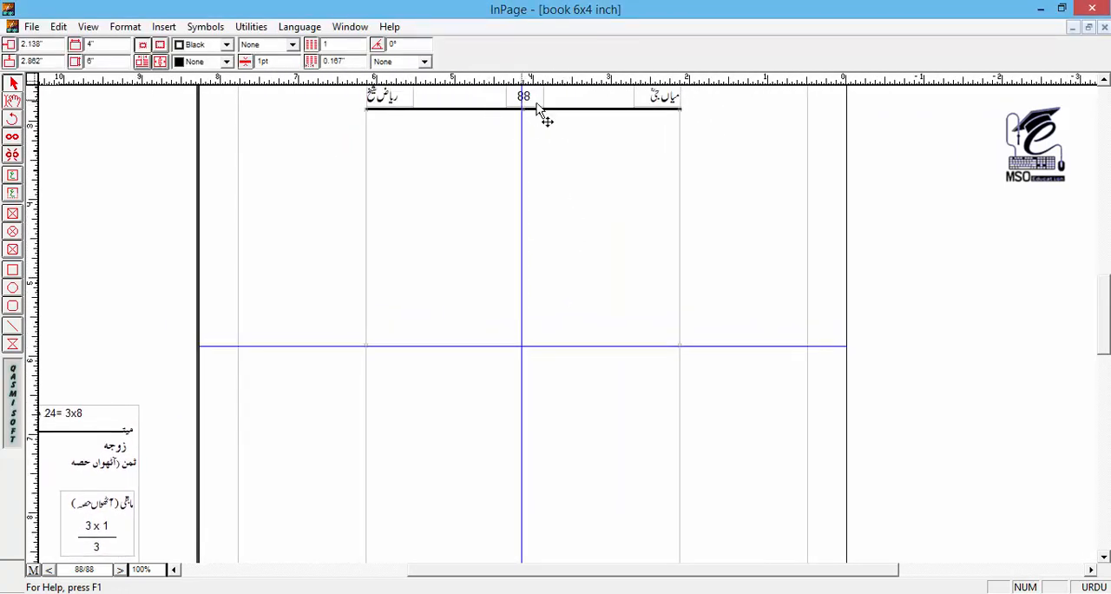
drag(569, 278, 562, 243)
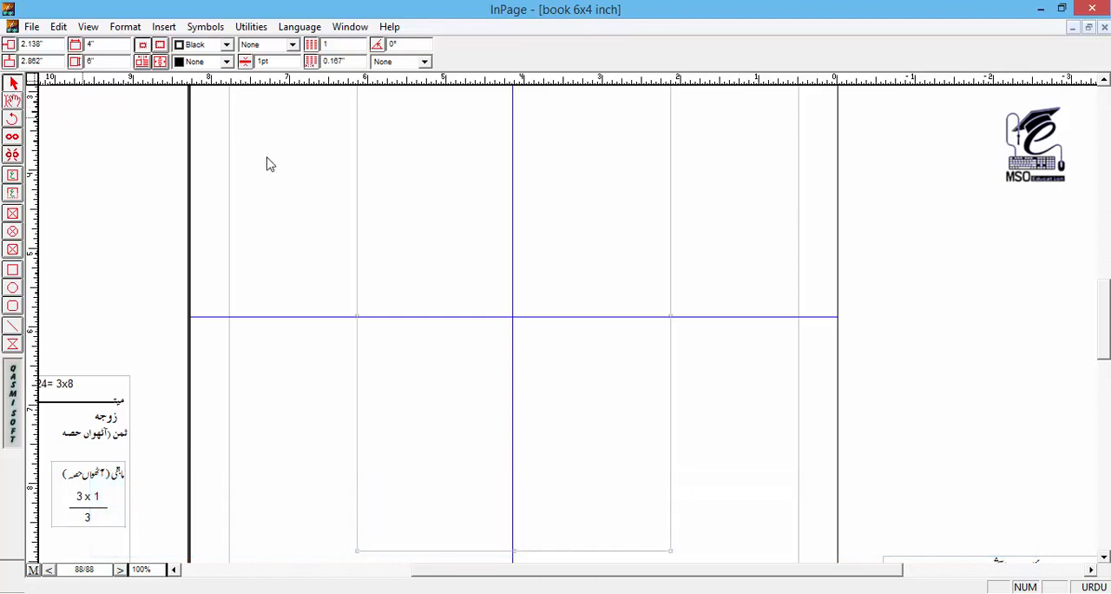
drag(427, 162, 405, 158)
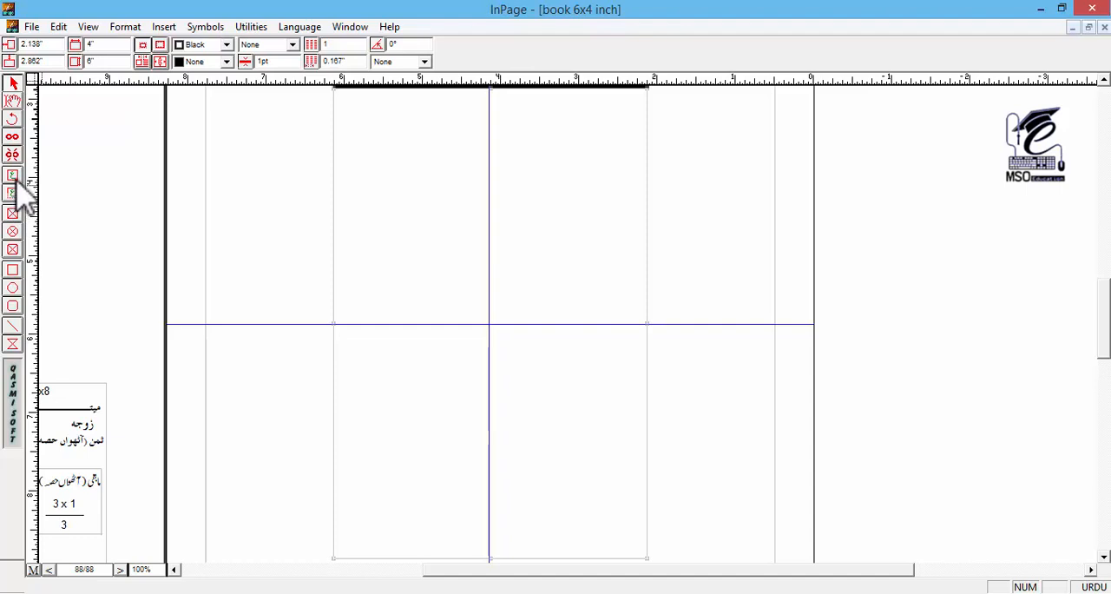
Step: Draw a title text box about 1.2 inches wide below the header line on page 88 and centre it on the vertical guide
click(13, 193)
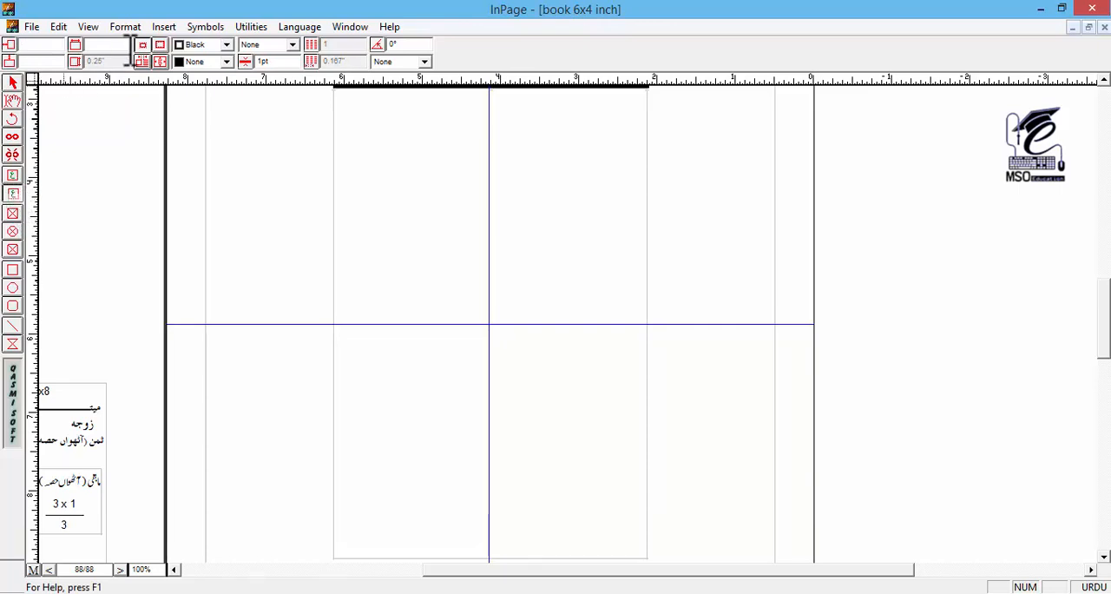
click(13, 176)
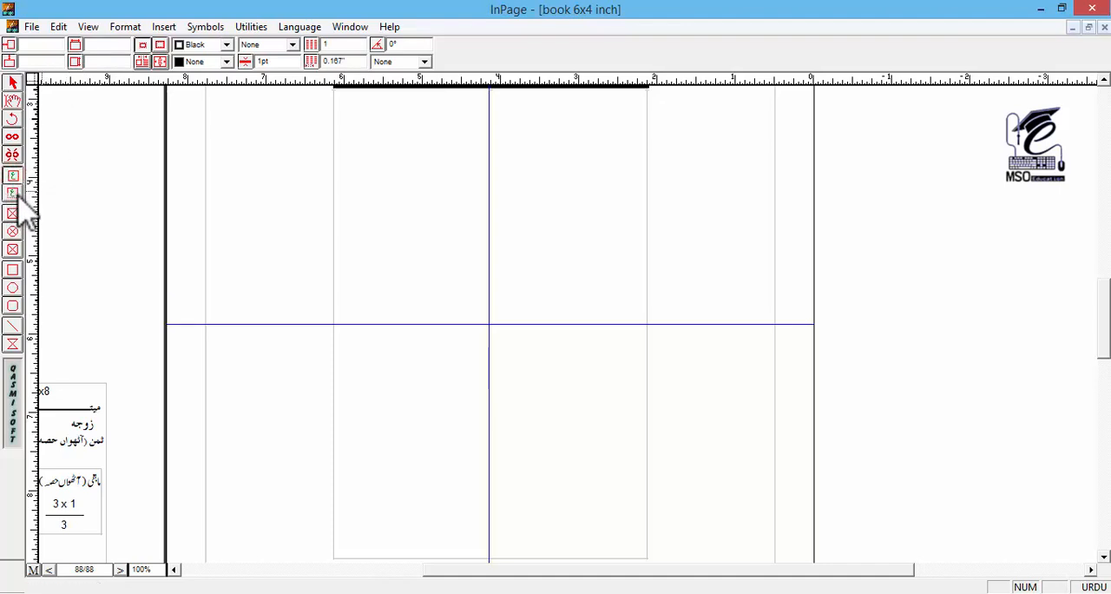
click(12, 195)
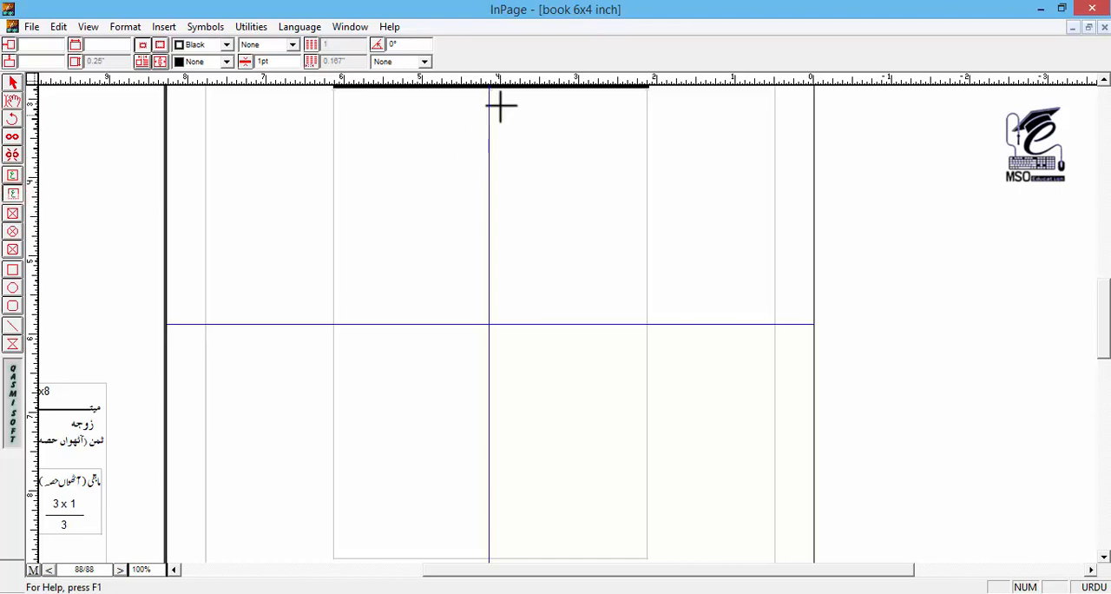
drag(550, 103, 455, 124)
click(13, 82)
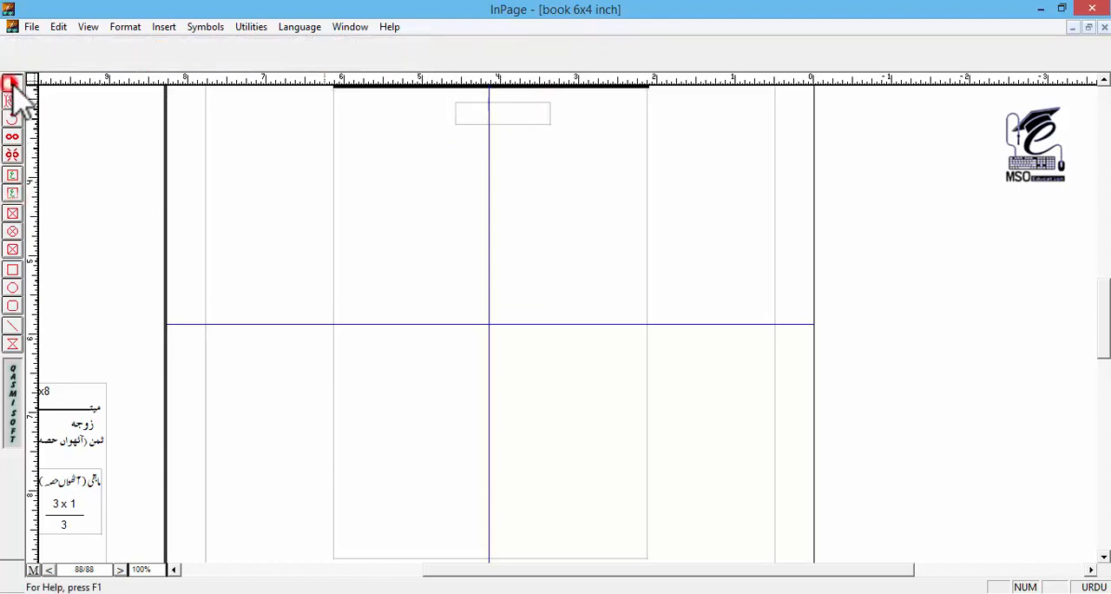
click(478, 118)
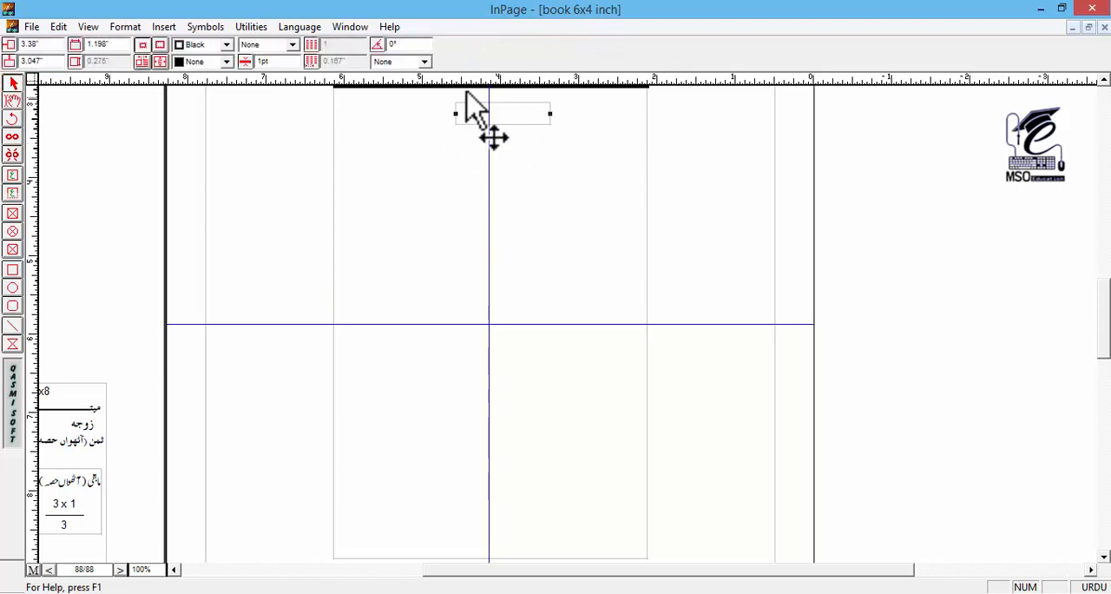
drag(513, 120, 497, 124)
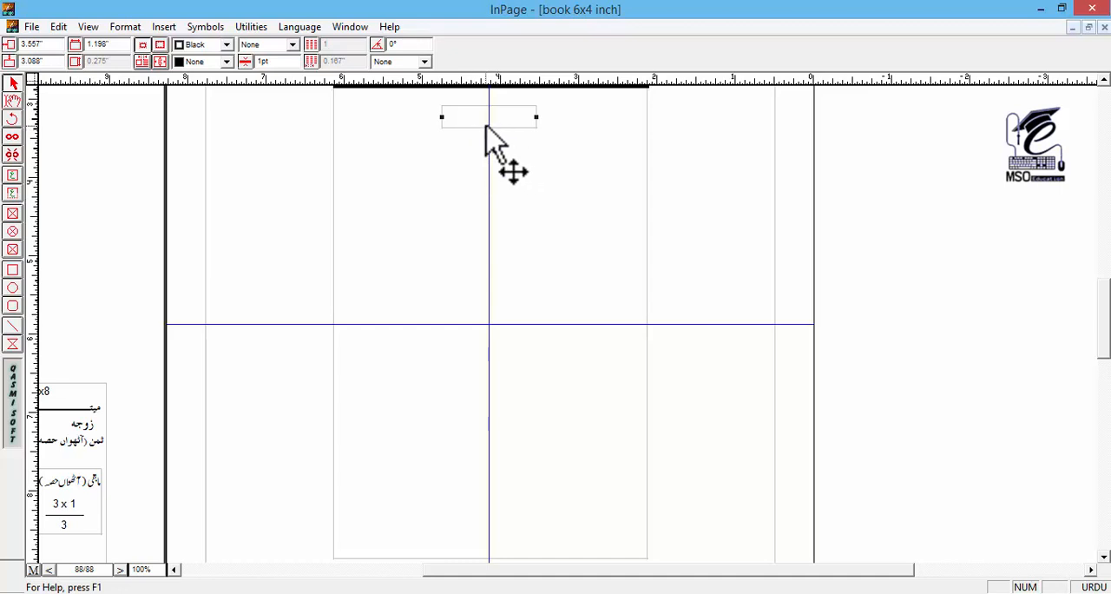
Step: Apply a solid line border to the new title text box
click(446, 144)
click(448, 120)
click(447, 116)
click(292, 45)
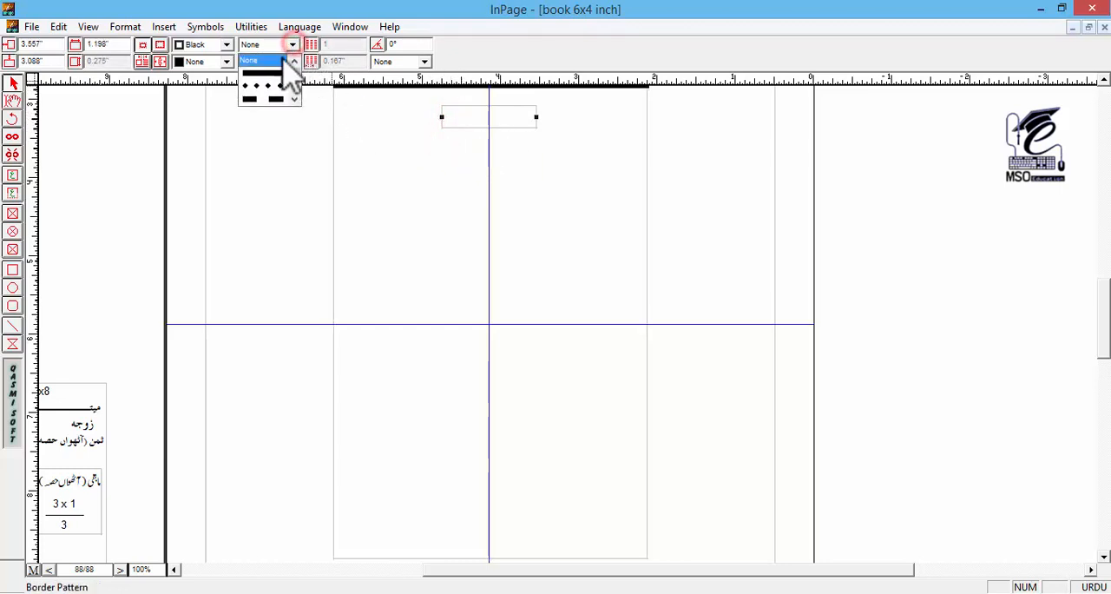
click(266, 75)
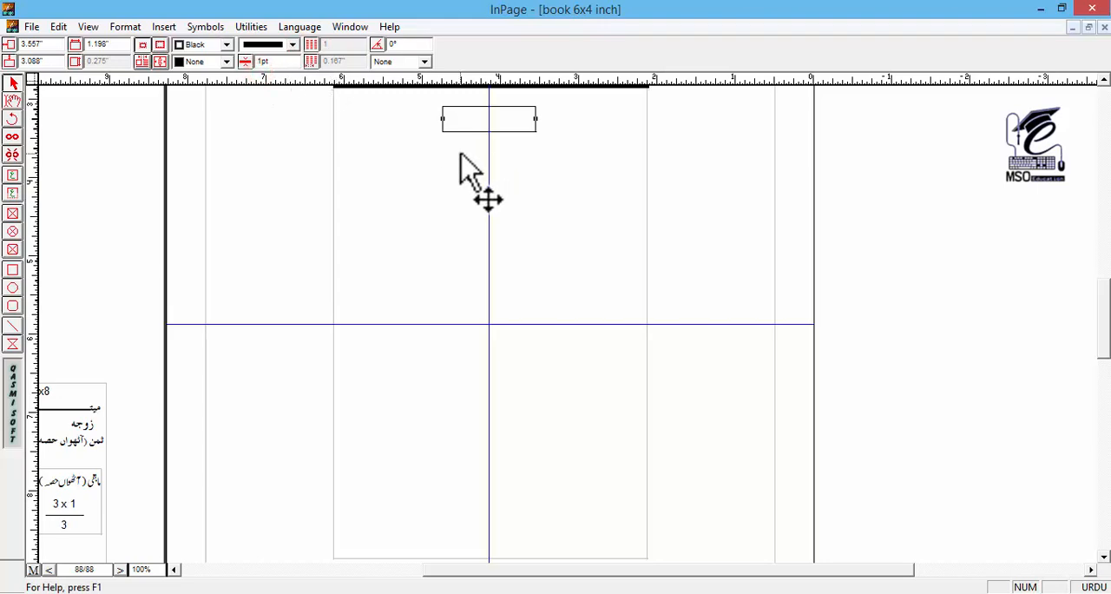
Step: Set the border thickness of the title text box to 0.5 pt
click(263, 61)
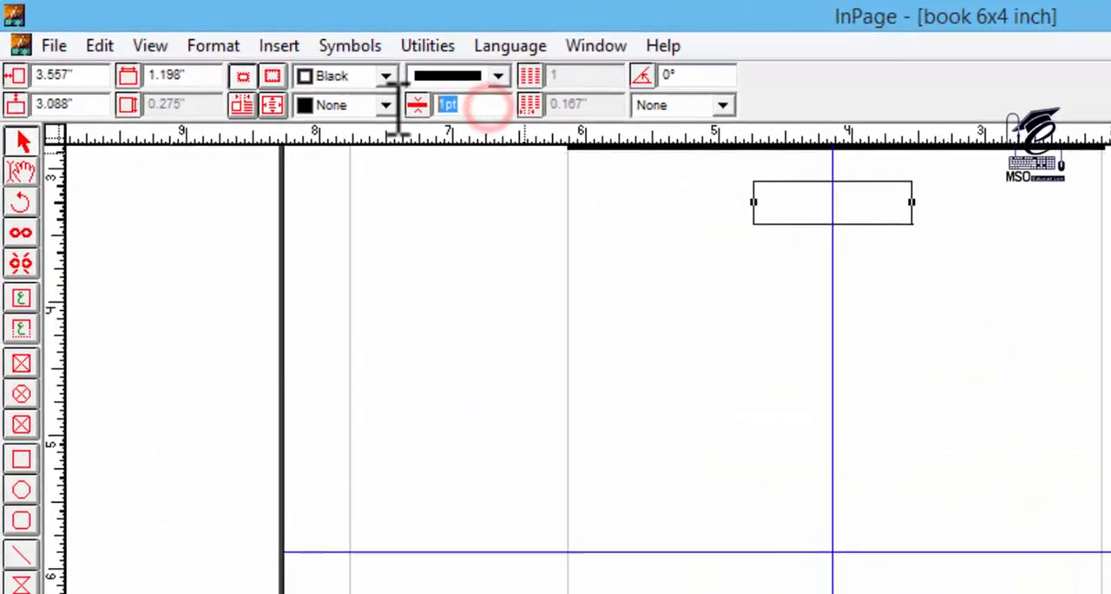
click(734, 223)
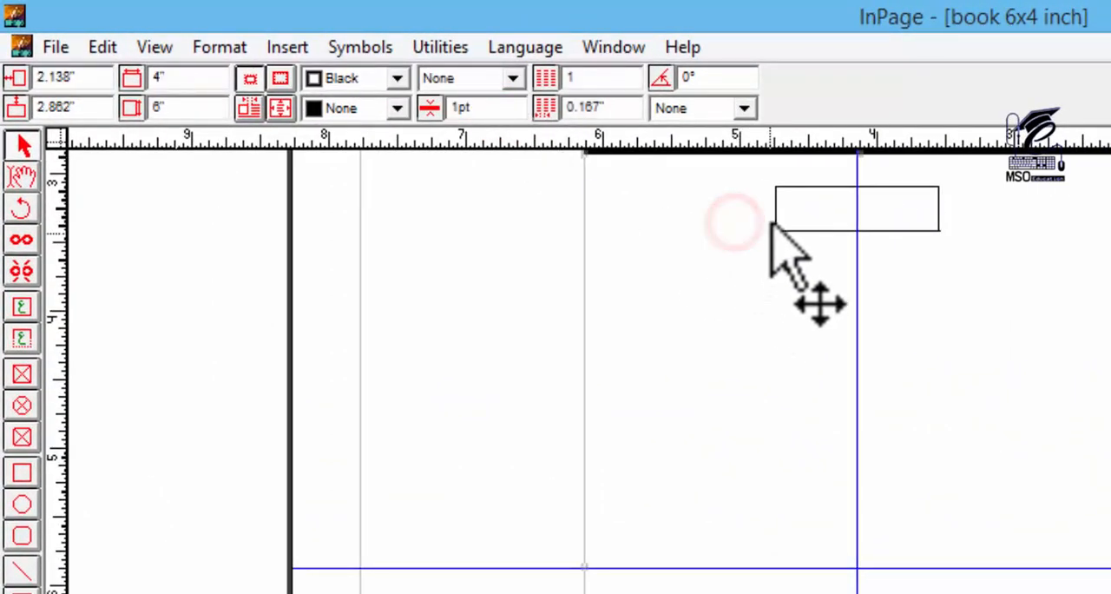
click(776, 208)
key(F6)
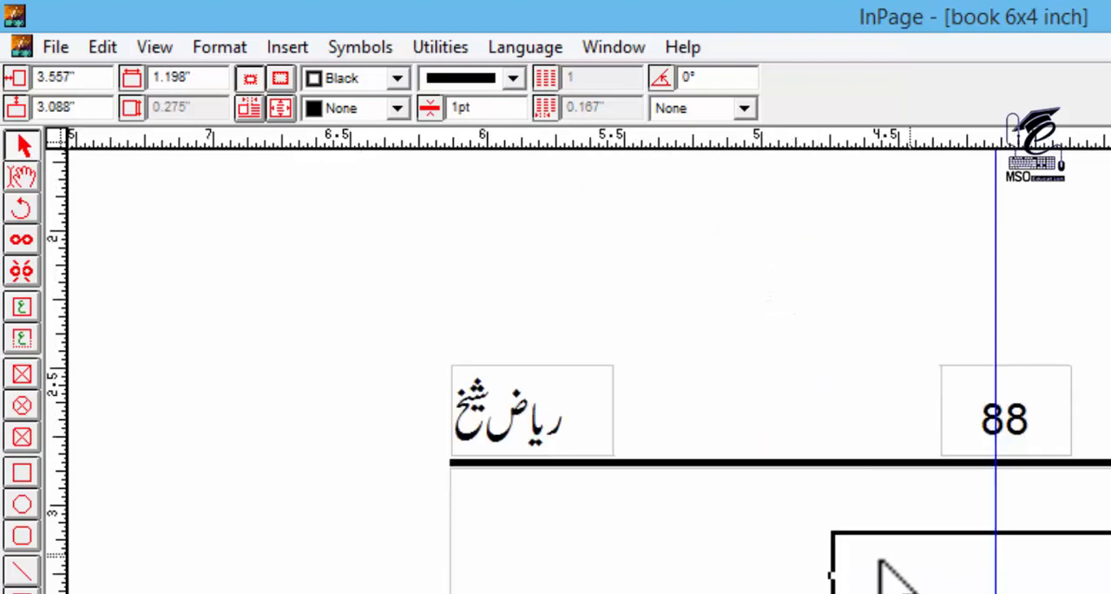
drag(830, 593, 767, 329)
click(501, 108)
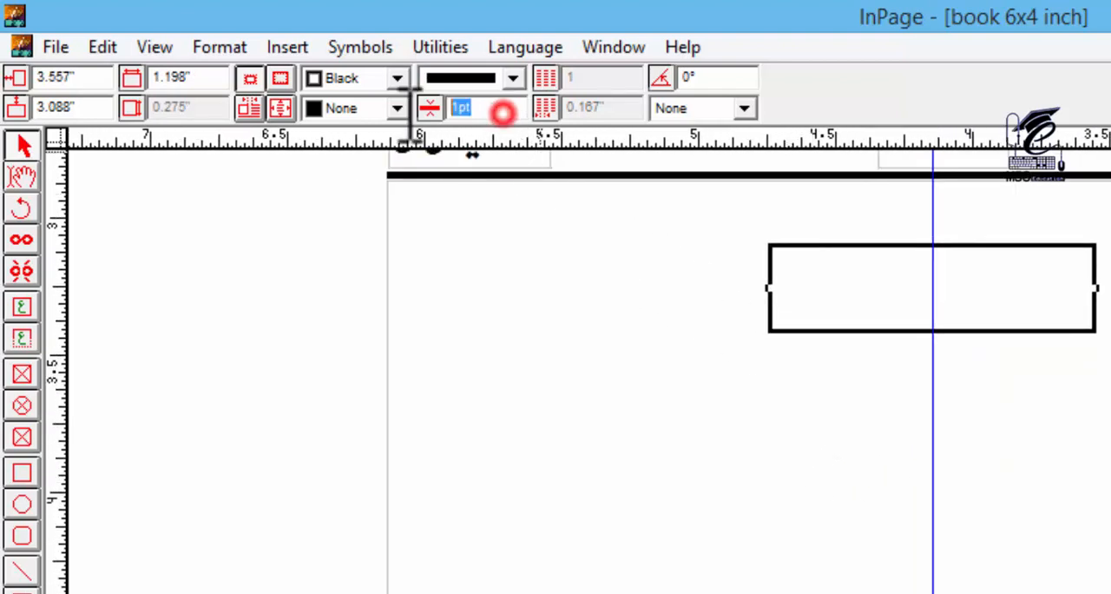
text(0.)
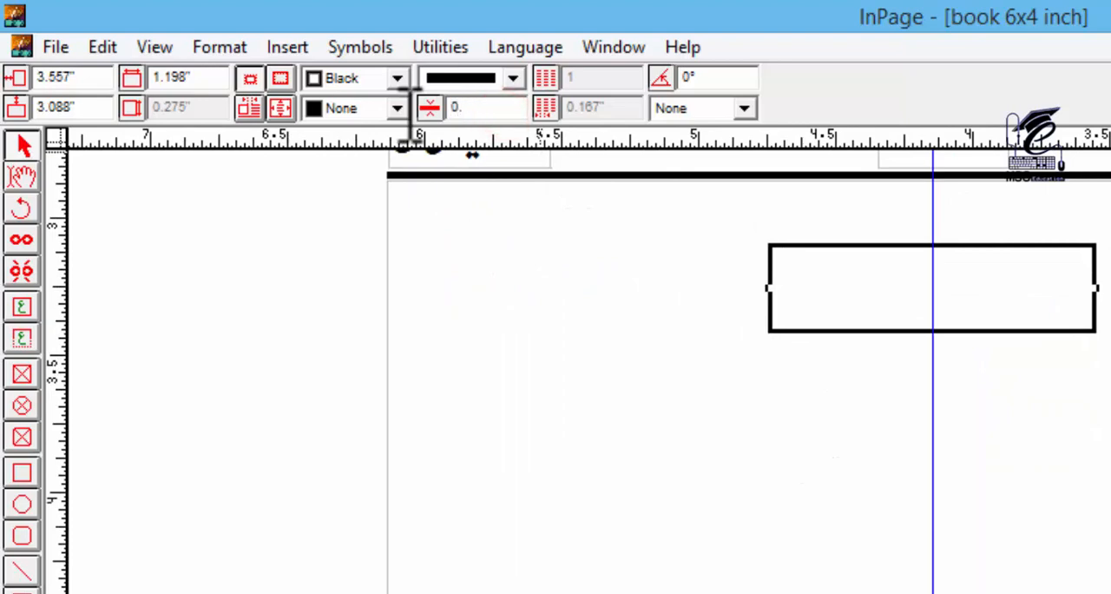
text(5)
key(Return)
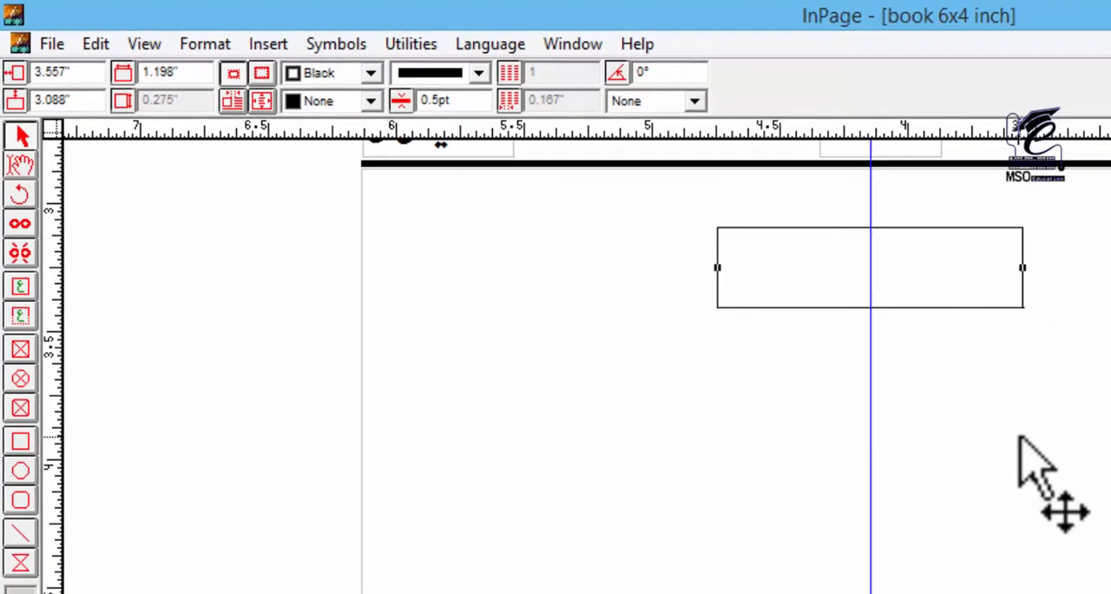
click(1057, 379)
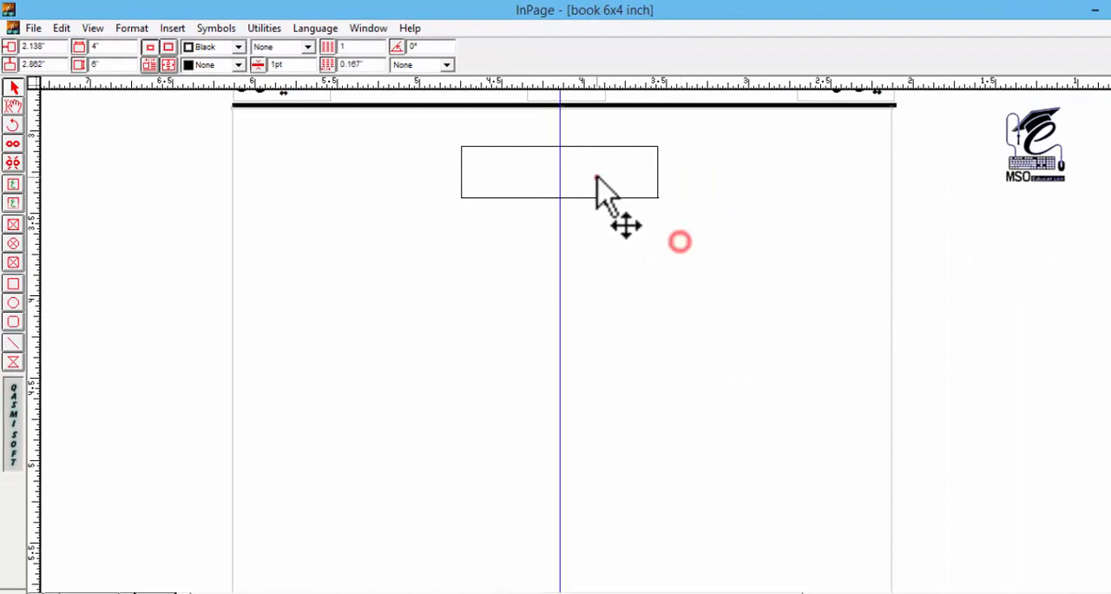
click(595, 177)
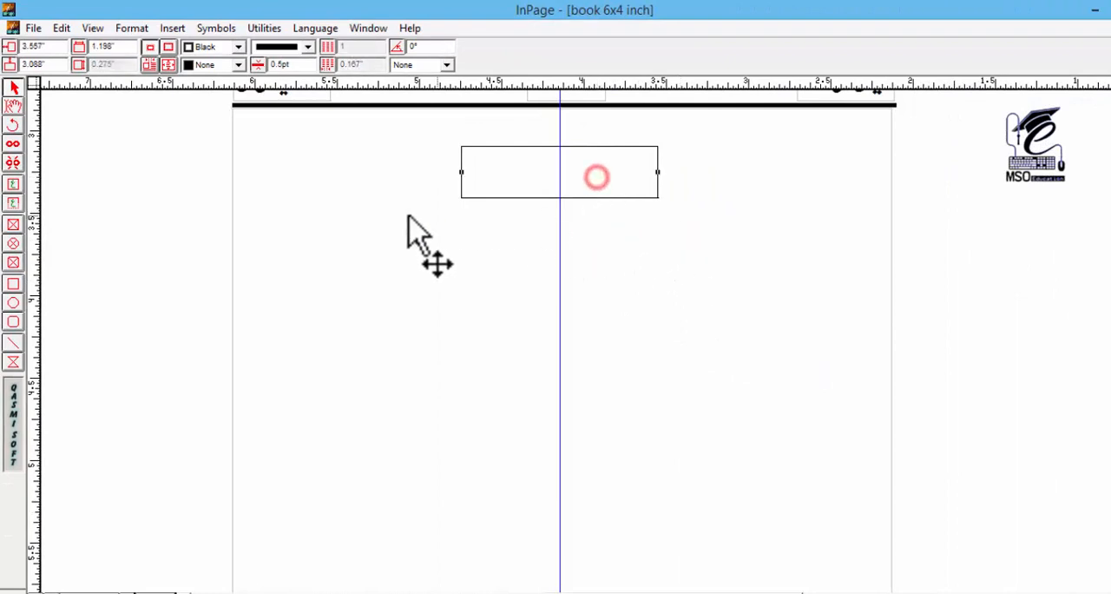
Step: Draw a short vertical connector line about 0.08 inch long on the guide, down from the middle of the box's lower edge
click(13, 344)
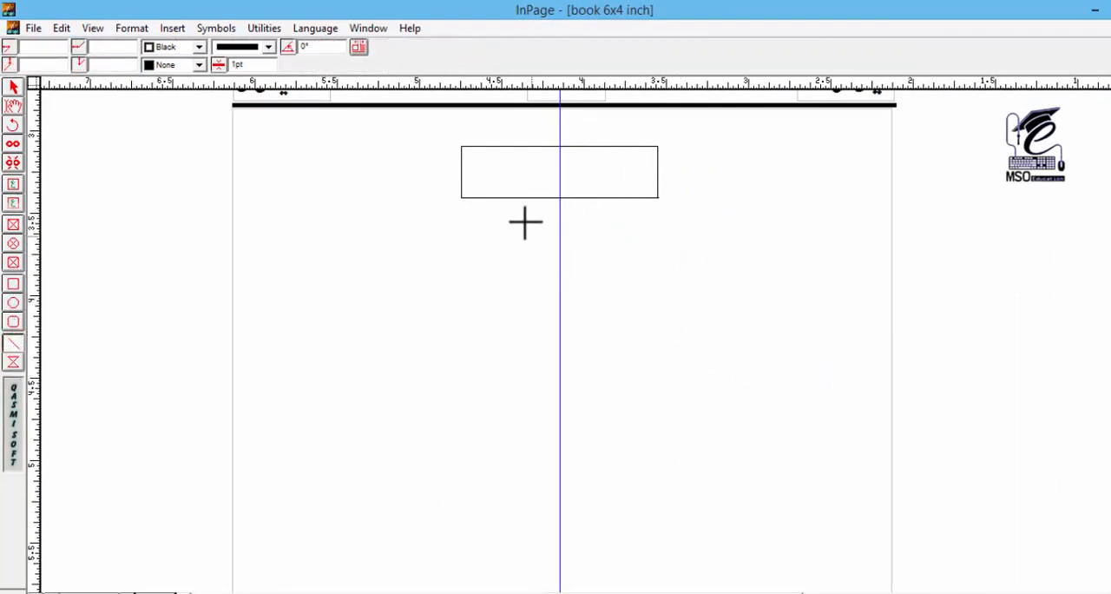
drag(560, 198, 563, 212)
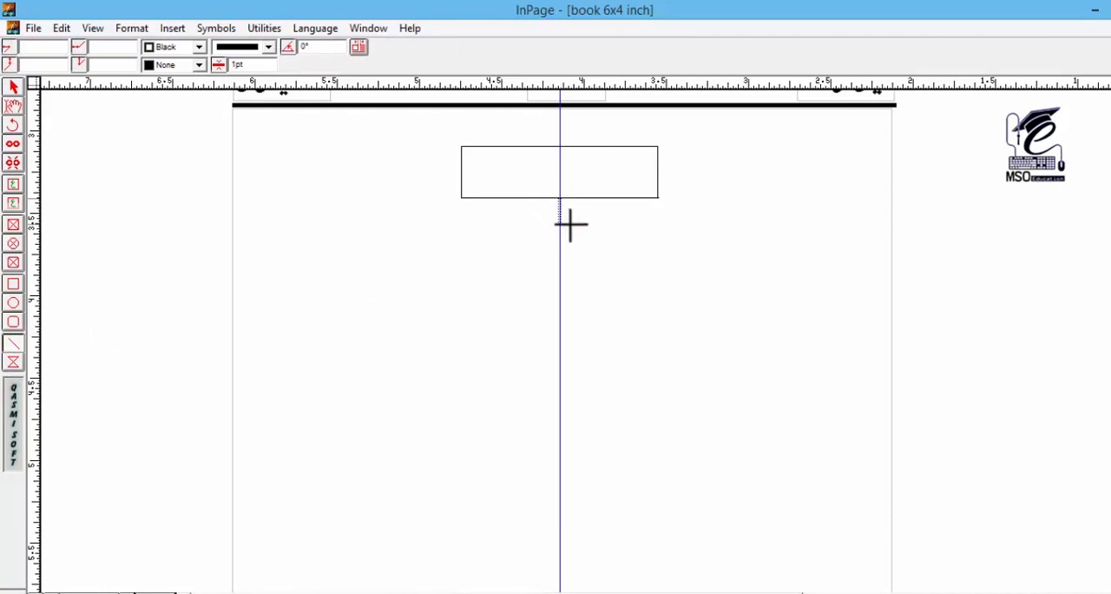
drag(570, 225, 592, 217)
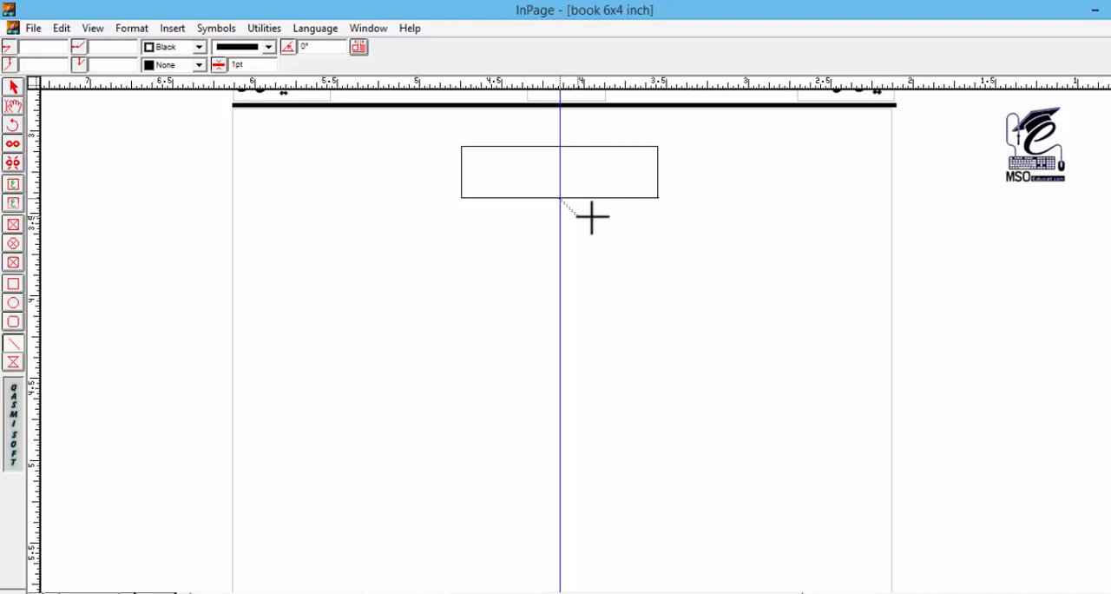
drag(592, 217, 569, 221)
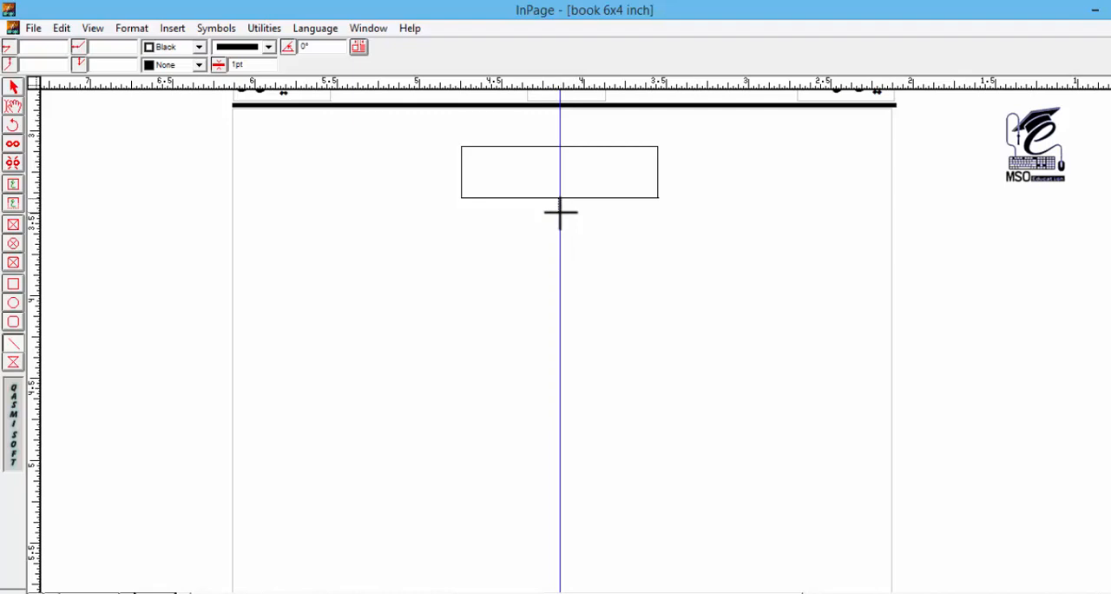
Step: Draw a horizontal line about 2.3 inches long under the box and move it up to meet the connector's lower end
drag(350, 219, 727, 247)
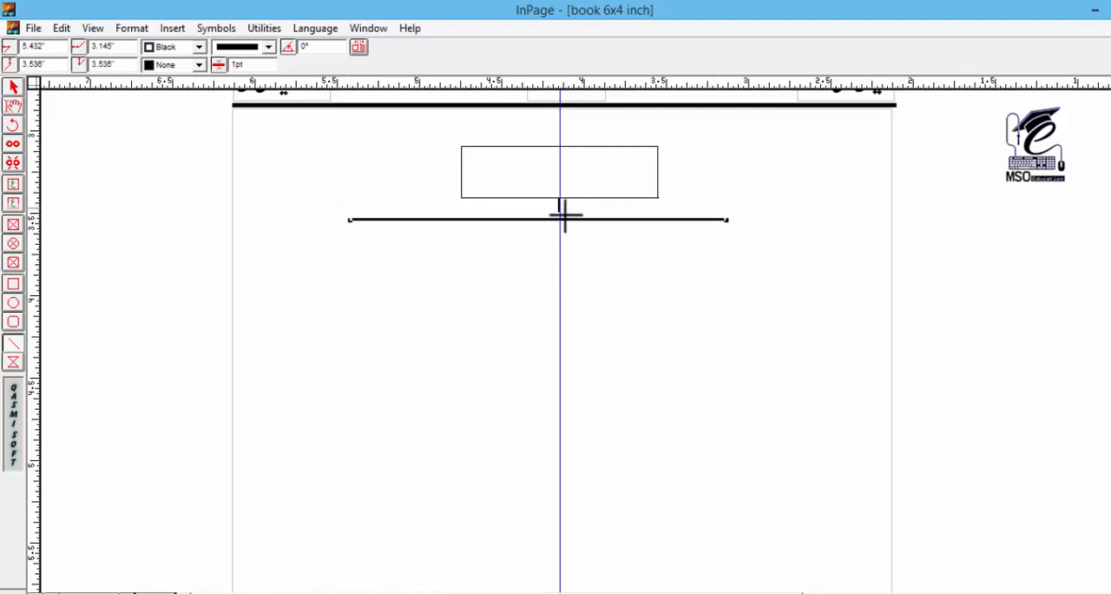
click(254, 64)
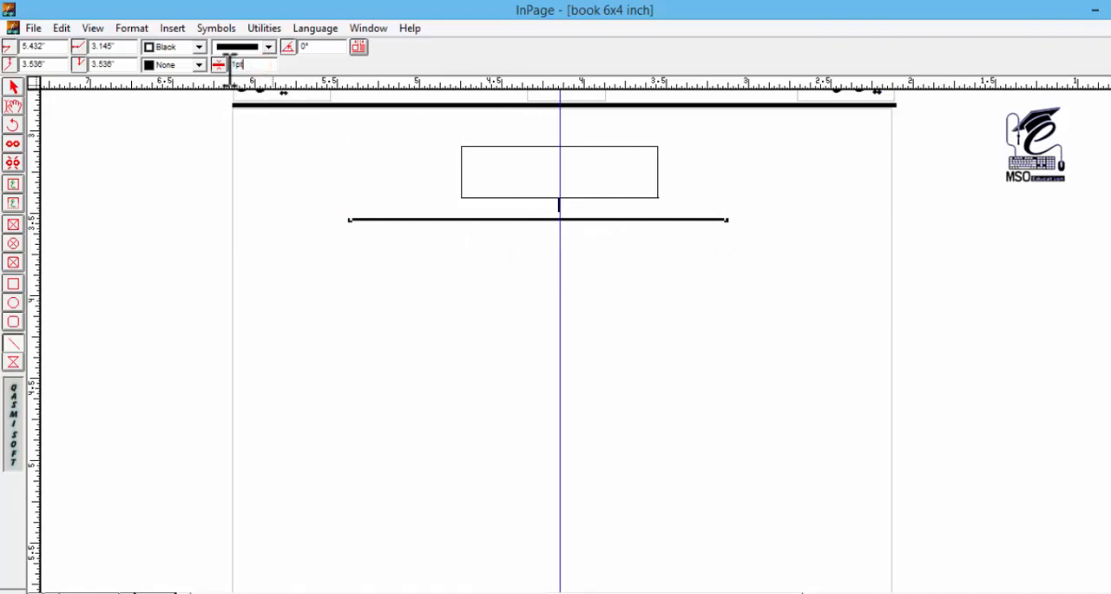
click(13, 86)
click(511, 180)
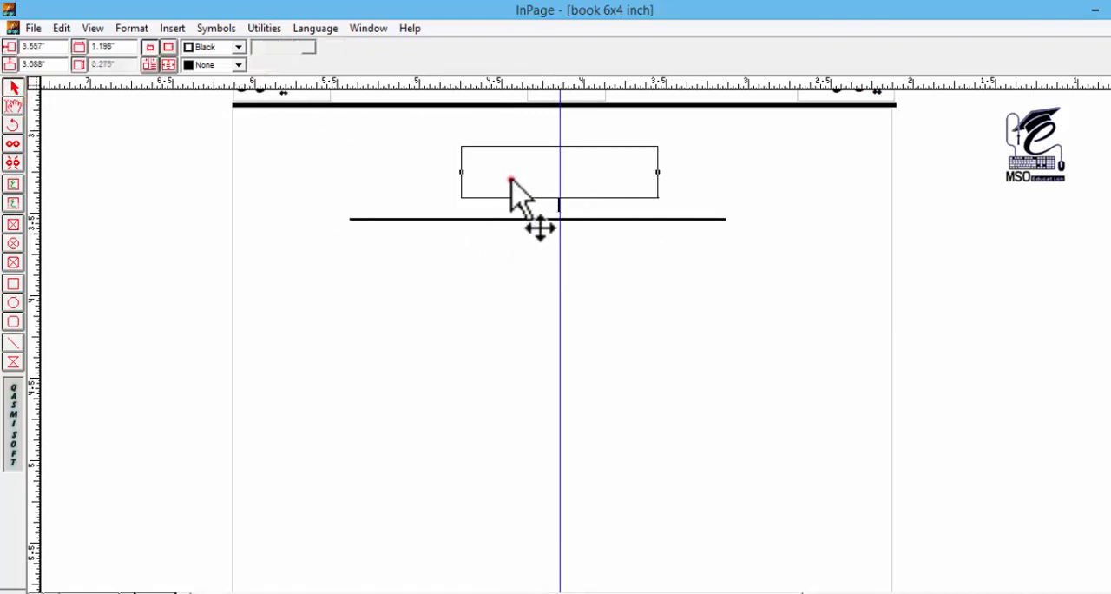
click(537, 220)
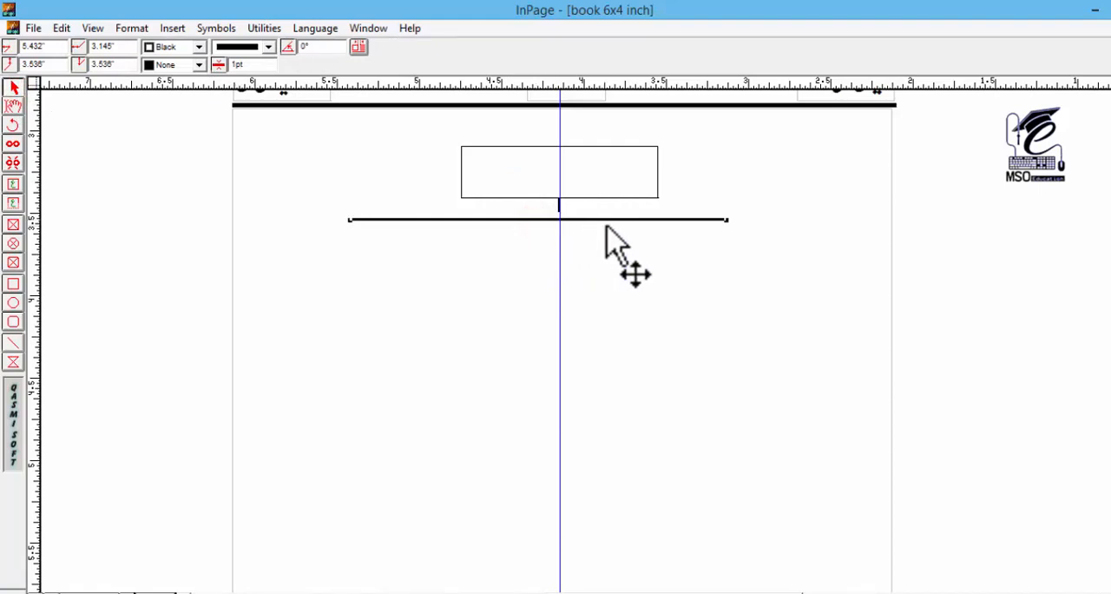
drag(612, 220, 628, 211)
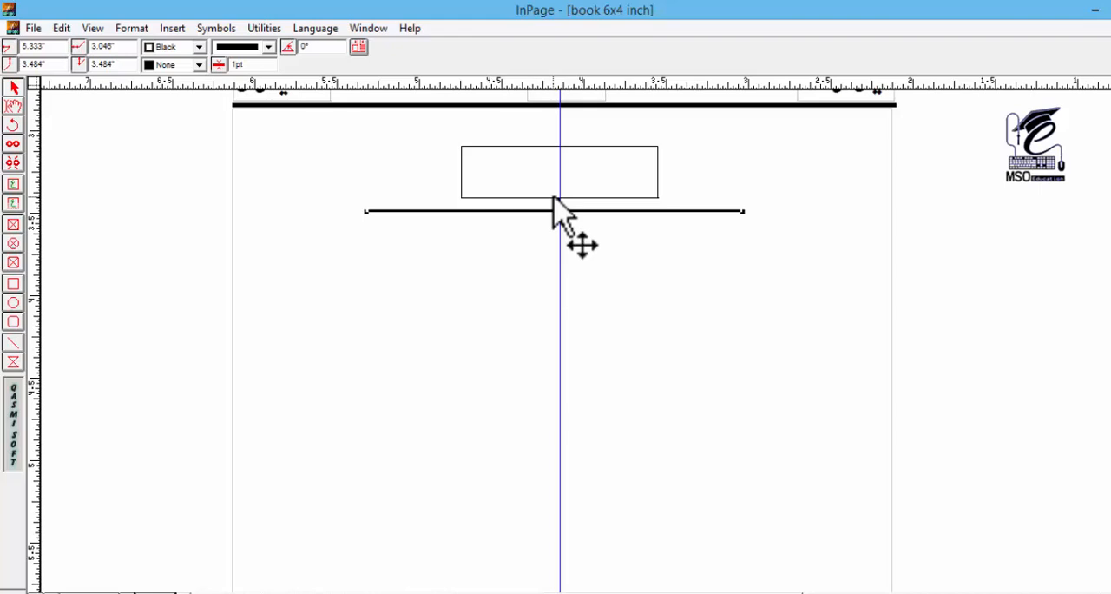
drag(948, 172, 504, 251)
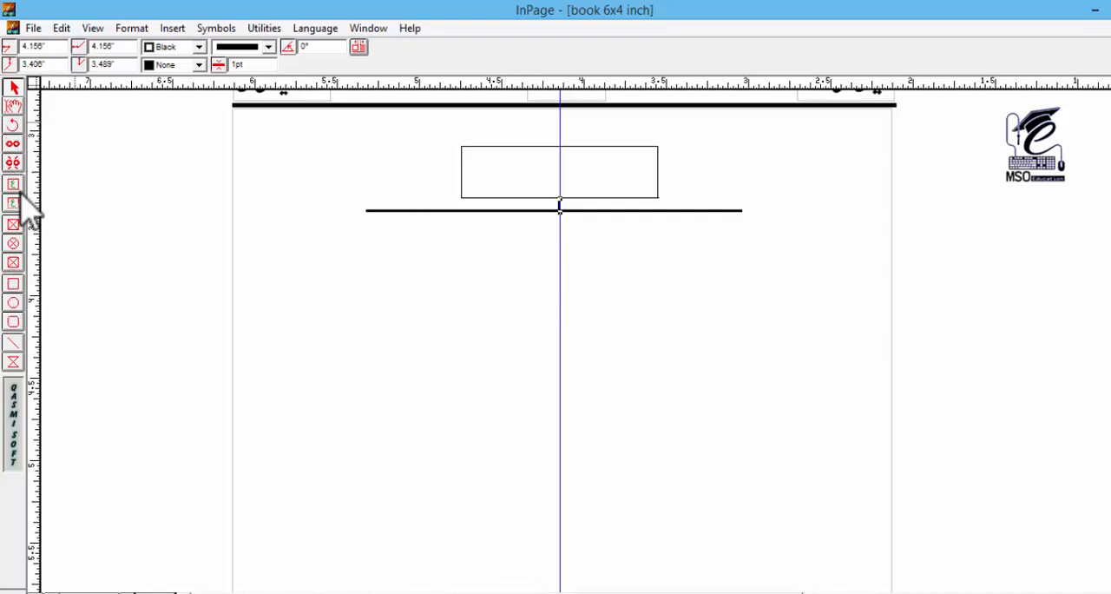
Step: Enter the person's full name in Urdu in the bordered box and centre-align it
click(13, 106)
click(532, 170)
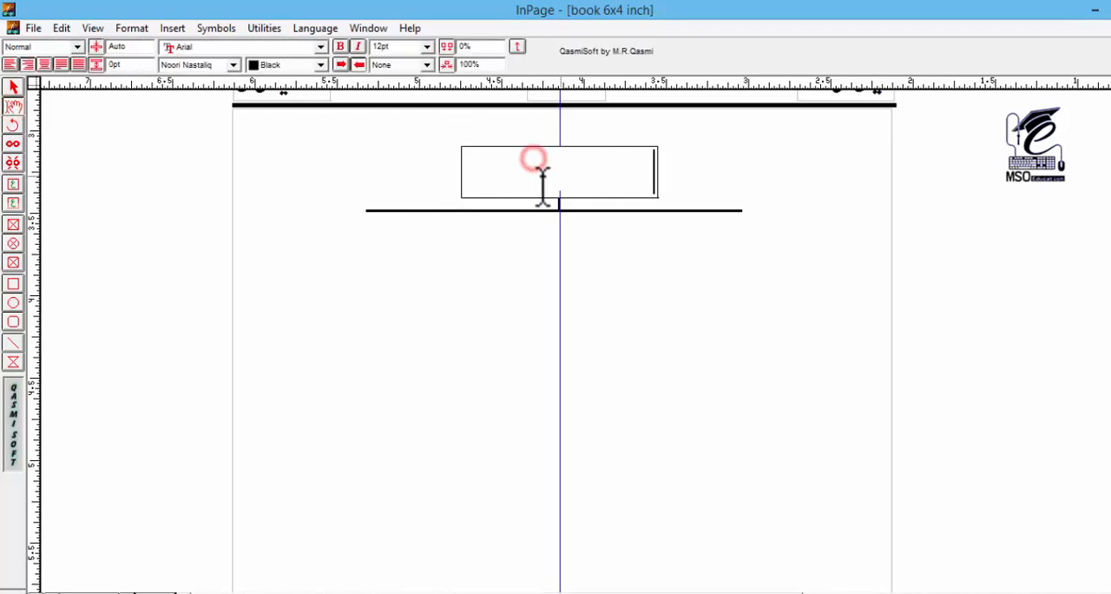
text(Another Son)
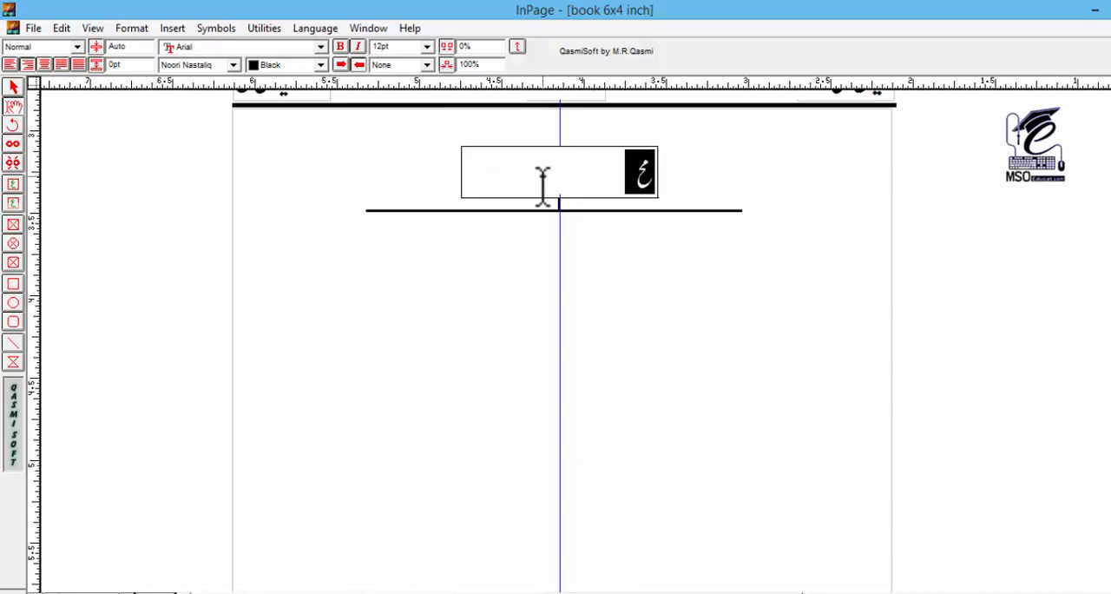
click(543, 184)
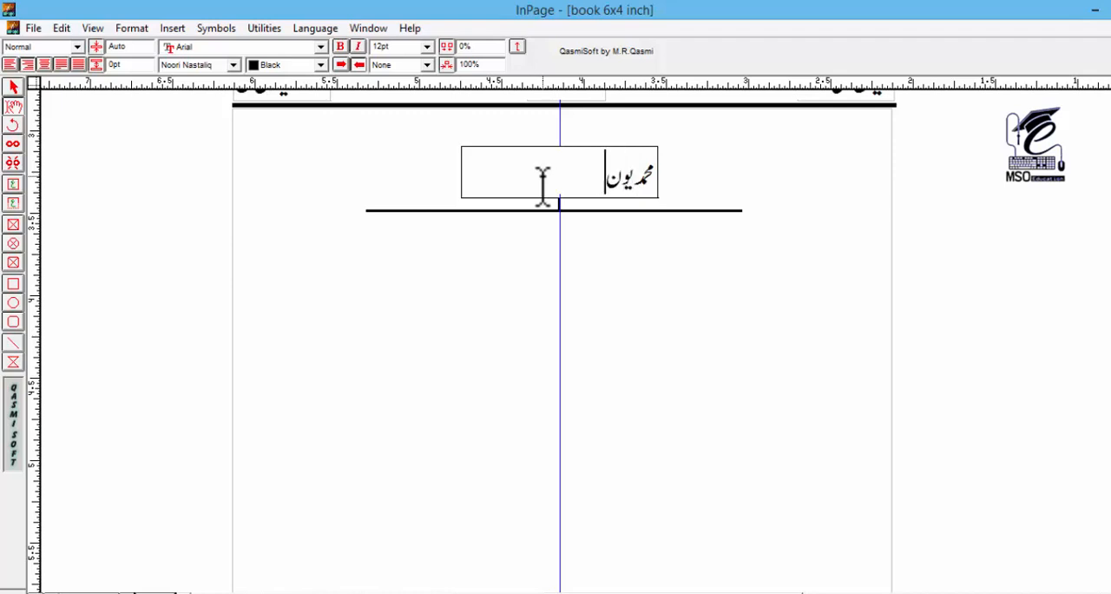
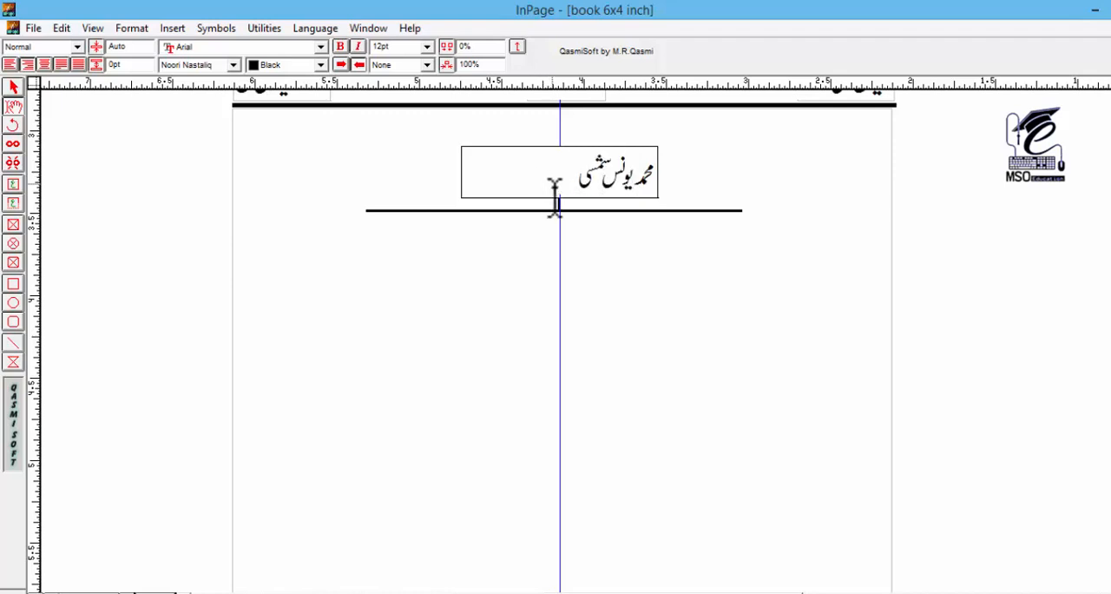
click(44, 65)
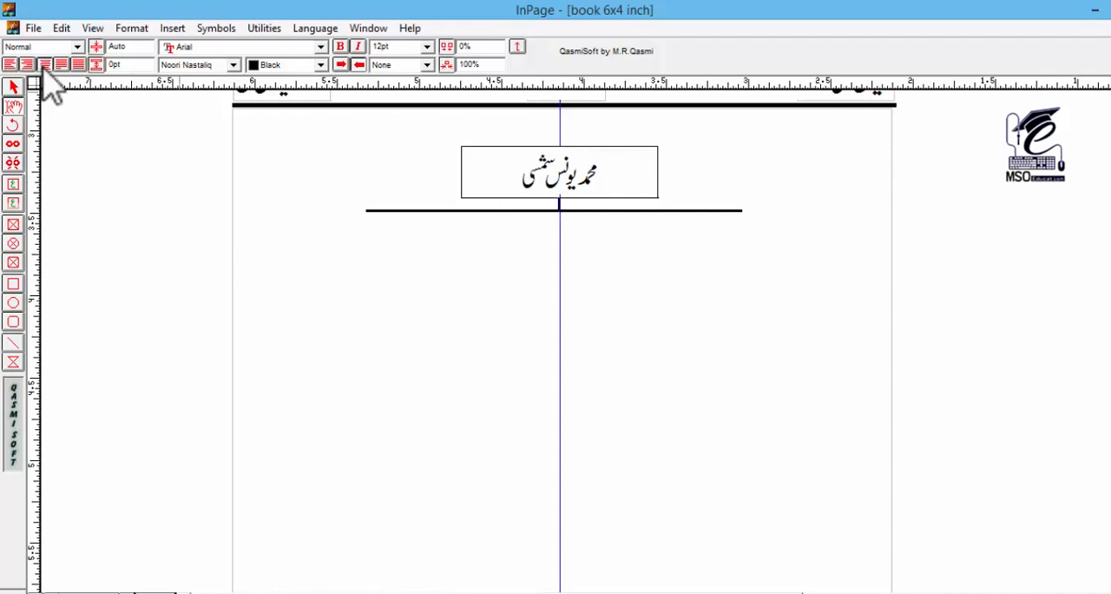
click(13, 88)
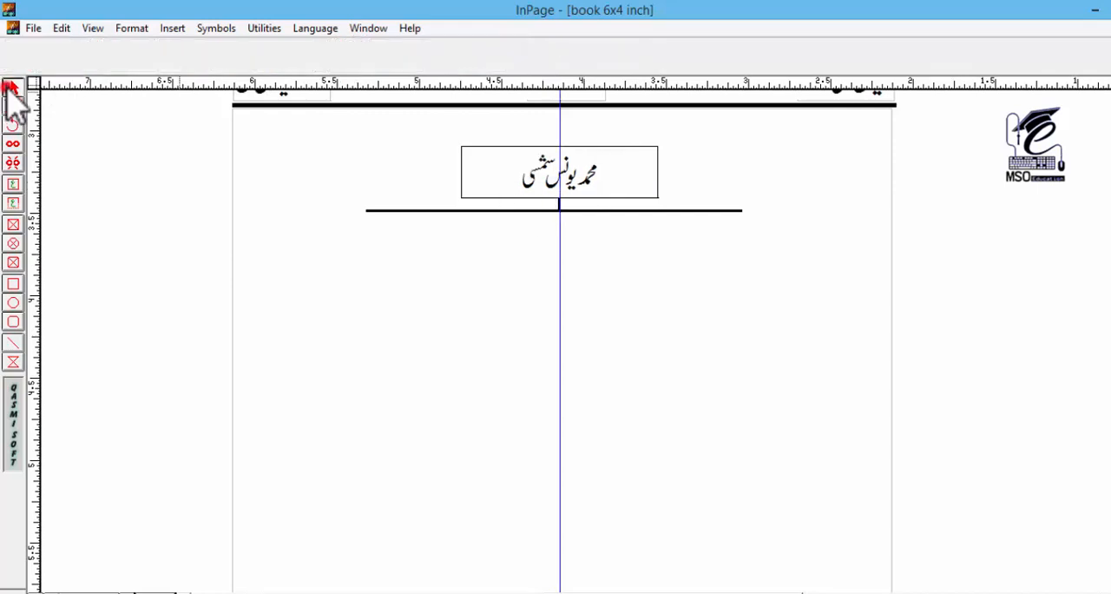
Step: Narrow the name box to about 1.04 inches wide, keeping it centred on the vertical guide
click(486, 235)
click(498, 178)
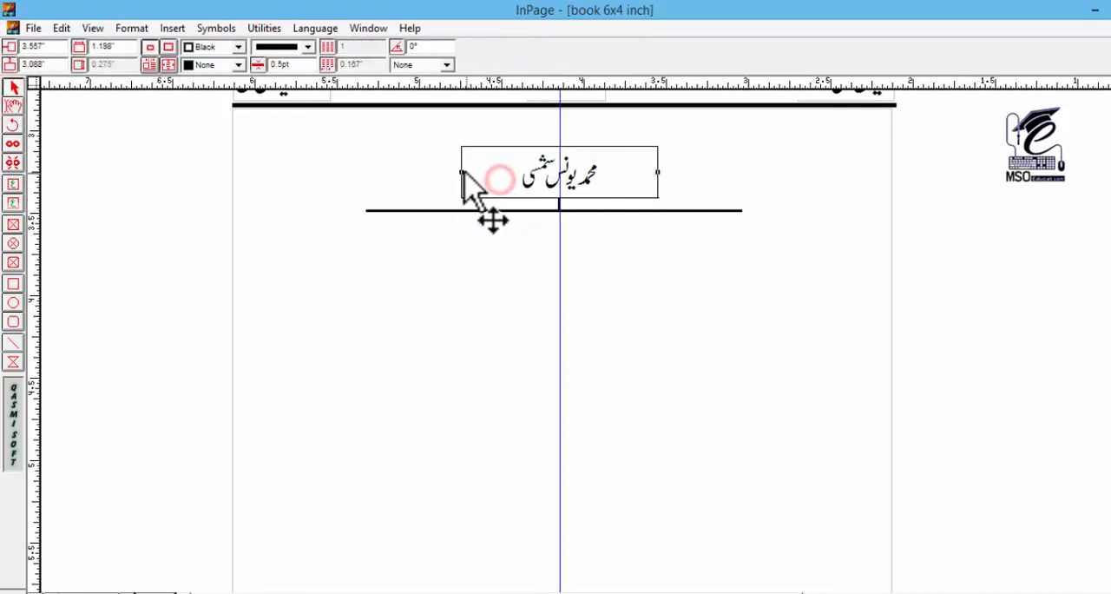
drag(461, 172, 490, 172)
key(Left)
key(Left)
key(Left)
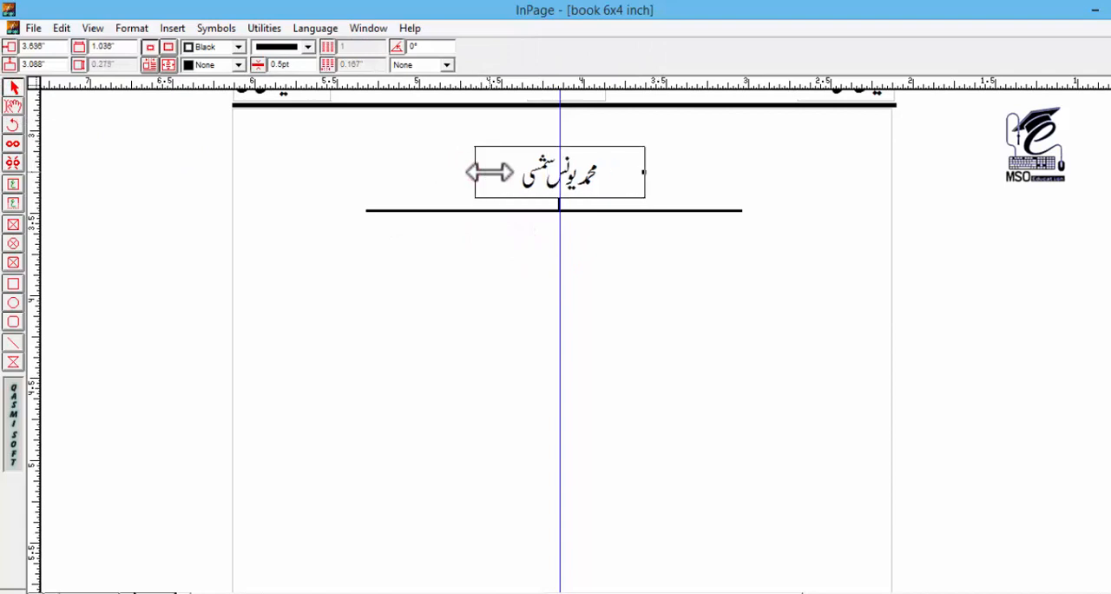
click(585, 244)
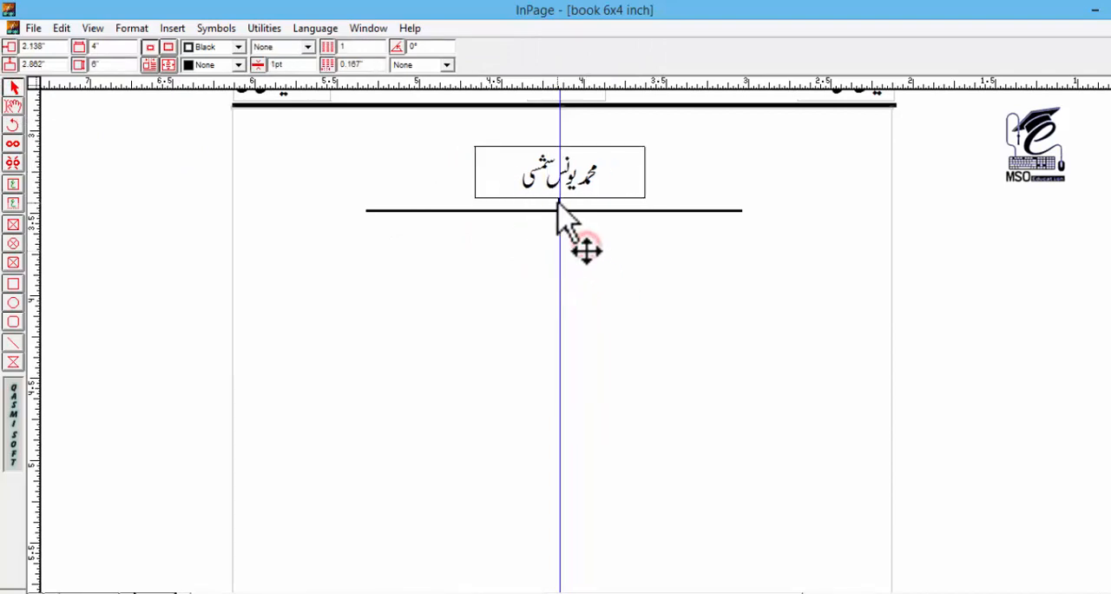
Step: Copy the short vertical connector under the name box to the right end of the horizontal line, hanging down from it
click(581, 204)
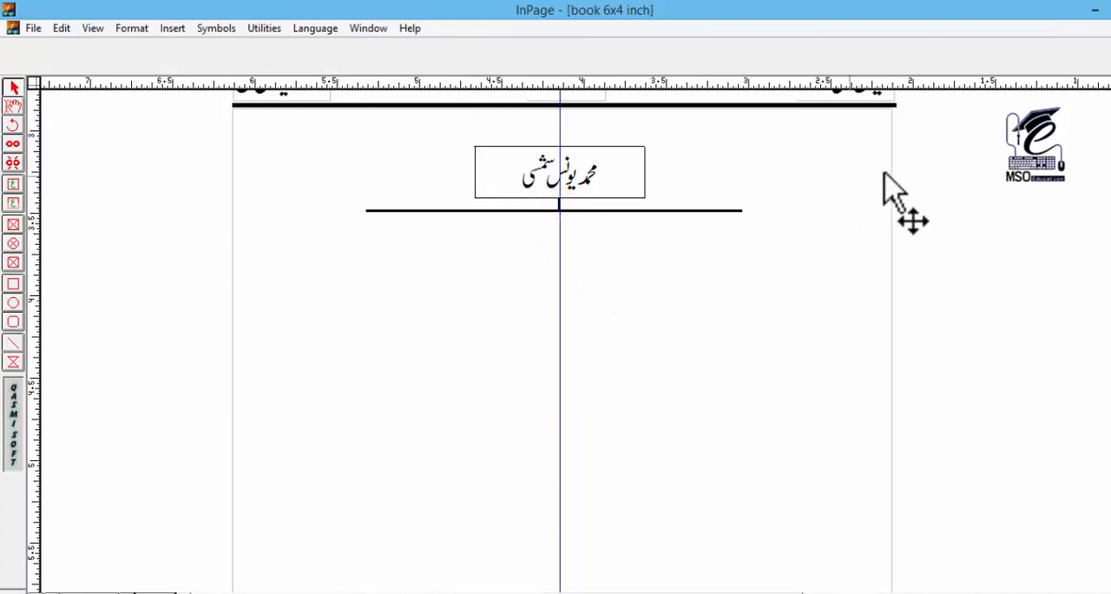
drag(933, 165, 547, 226)
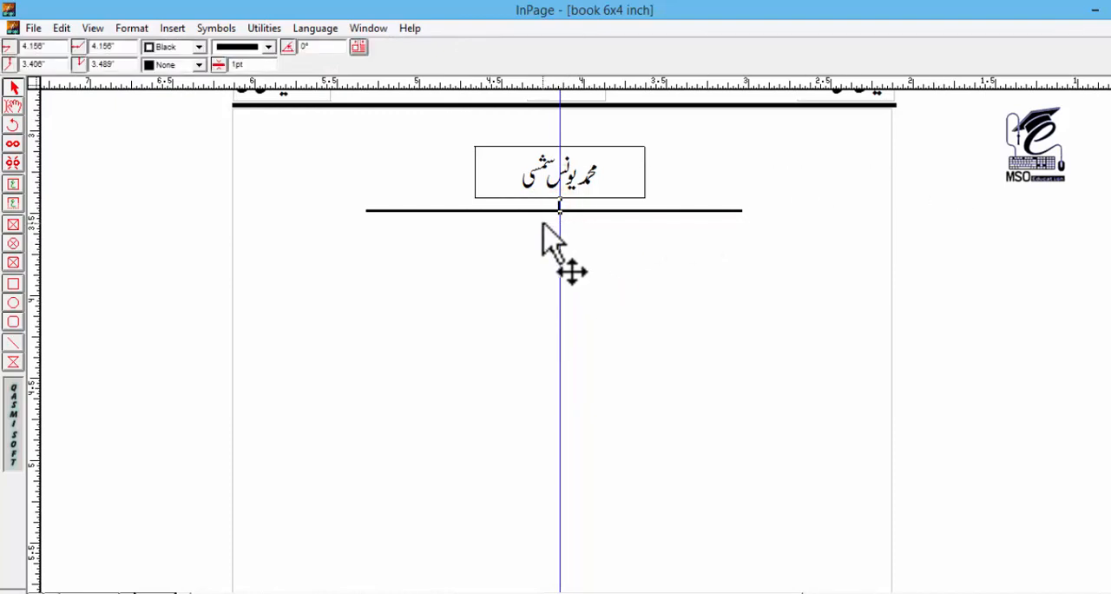
click(739, 213)
click(768, 232)
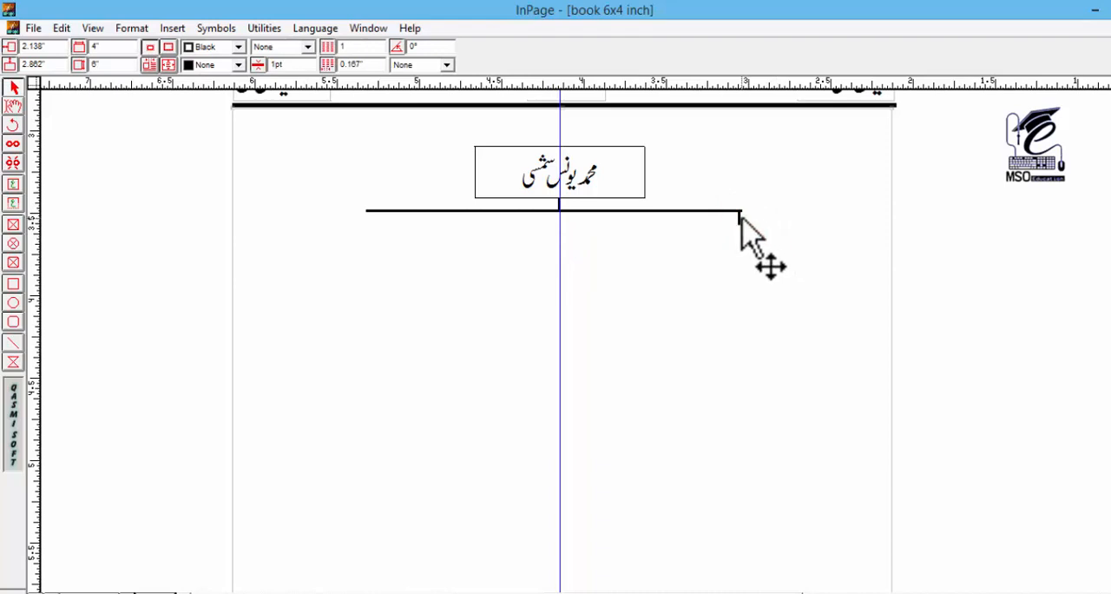
click(740, 216)
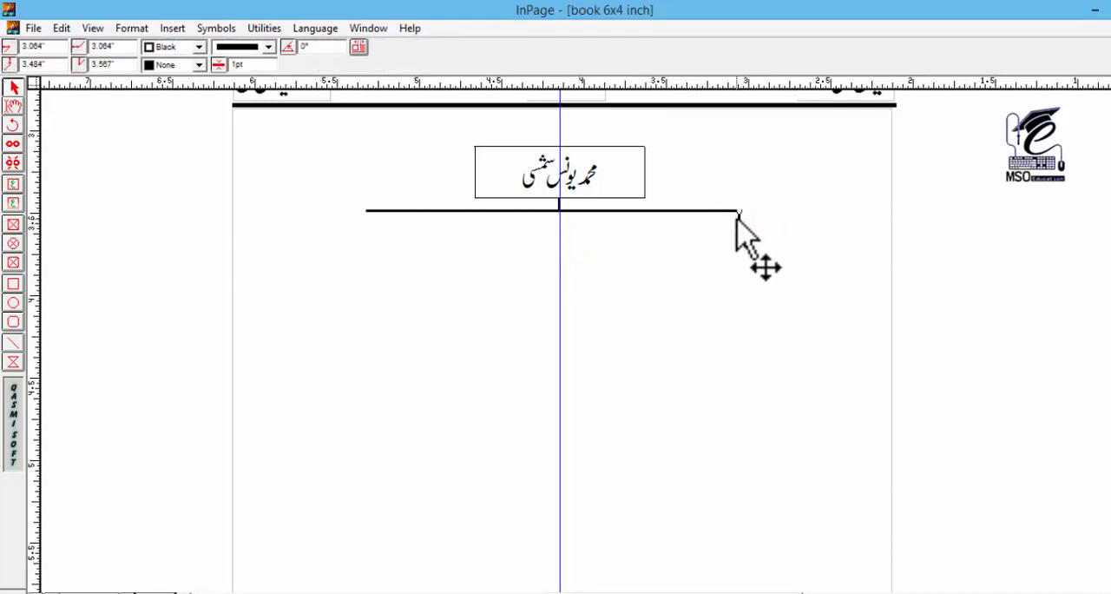
click(761, 230)
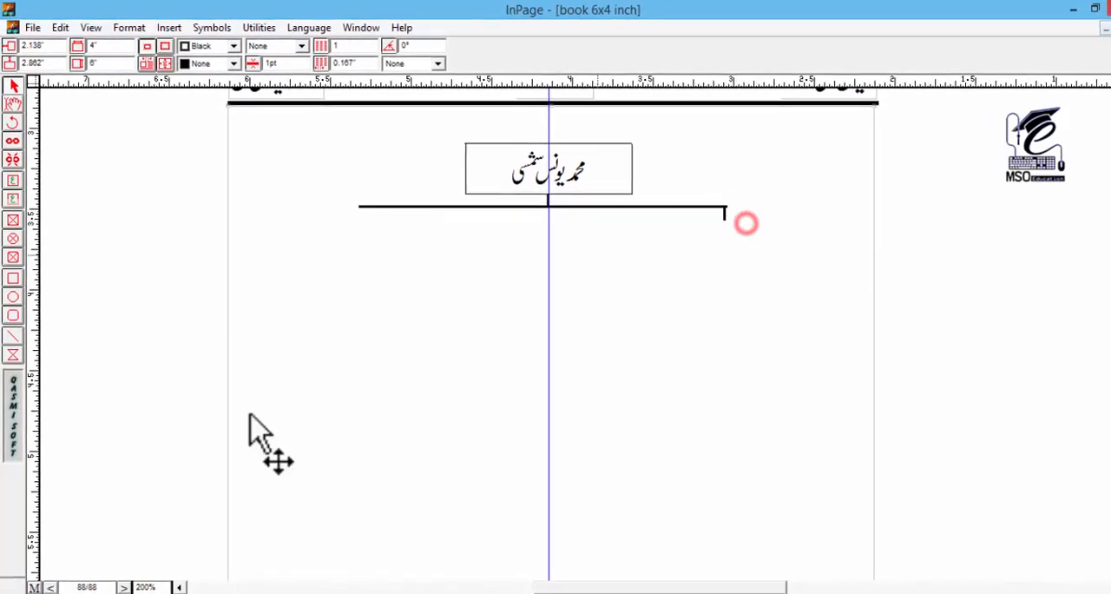
Step: Nudge the right-end connector to 3.048 inches across and 3.48 inches down, flush with the corner of the horizontal line
drag(159, 567, 87, 565)
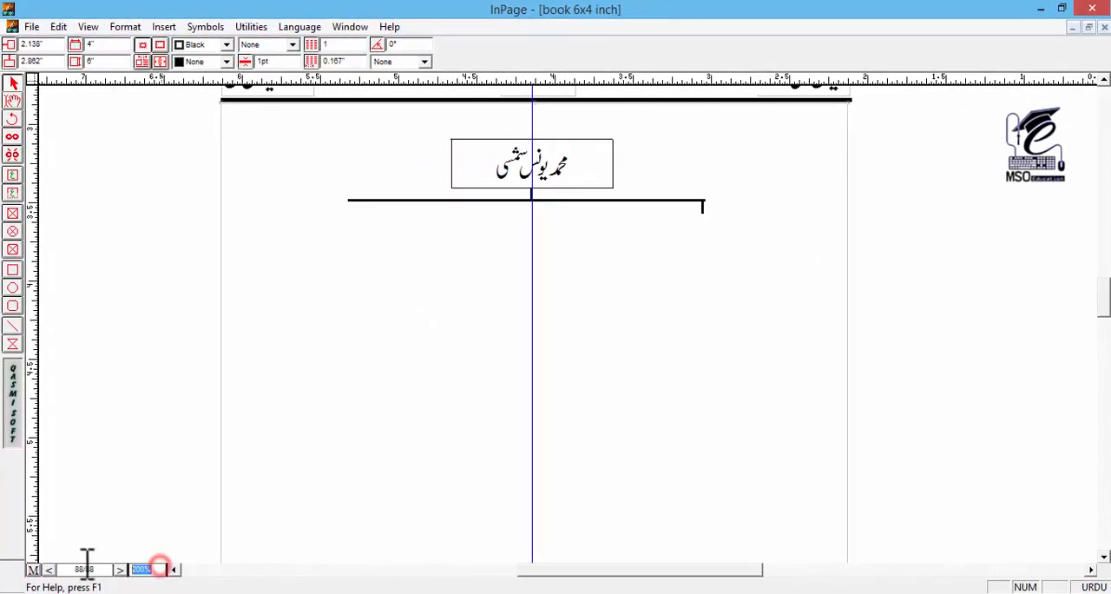
text(300)
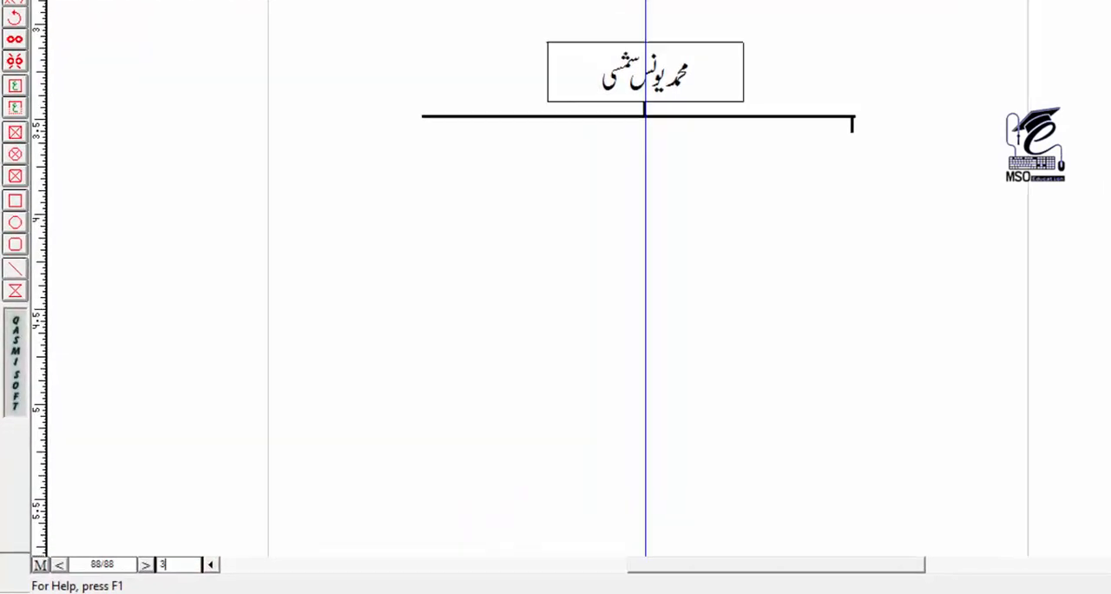
key(Return)
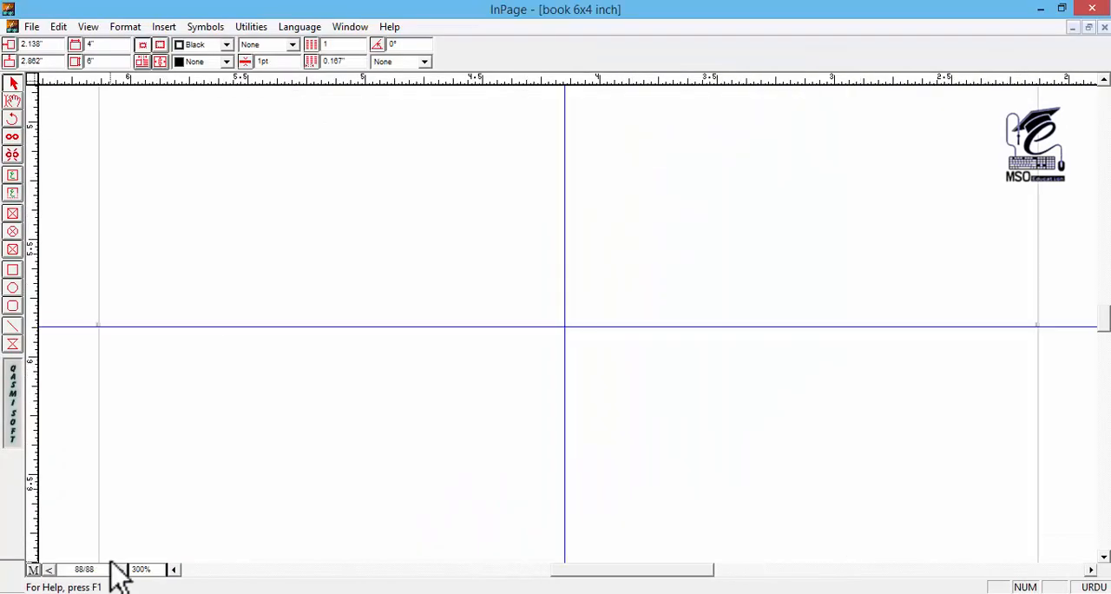
drag(370, 357, 142, 439)
mouse_move(299, 109)
mouse_down()
mouse_move(422, 316)
mouse_move(379, 350)
mouse_move(349, 330)
mouse_up()
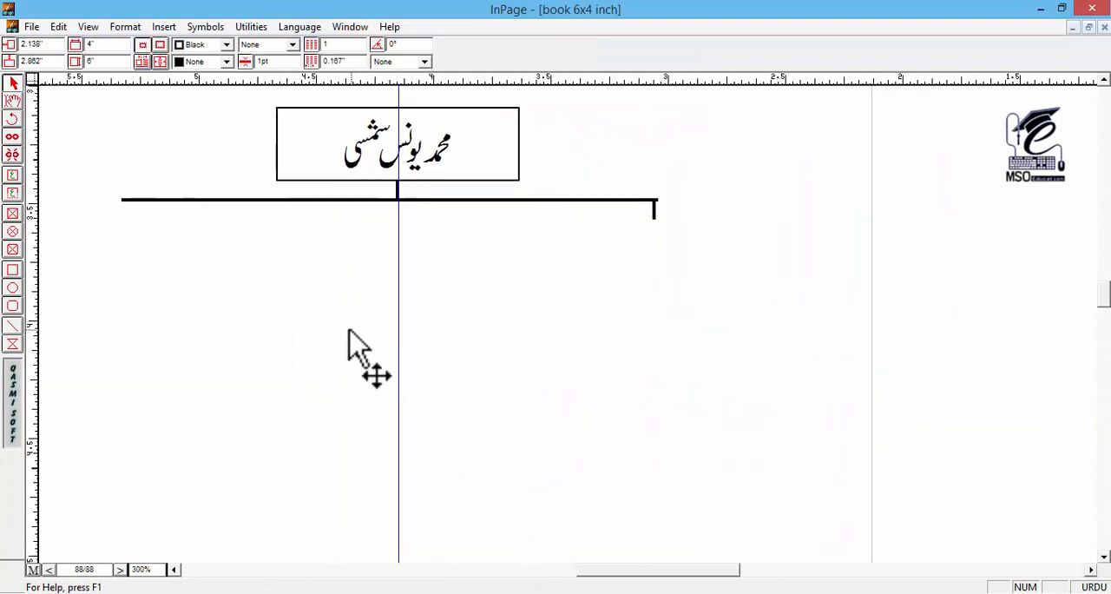
click(654, 208)
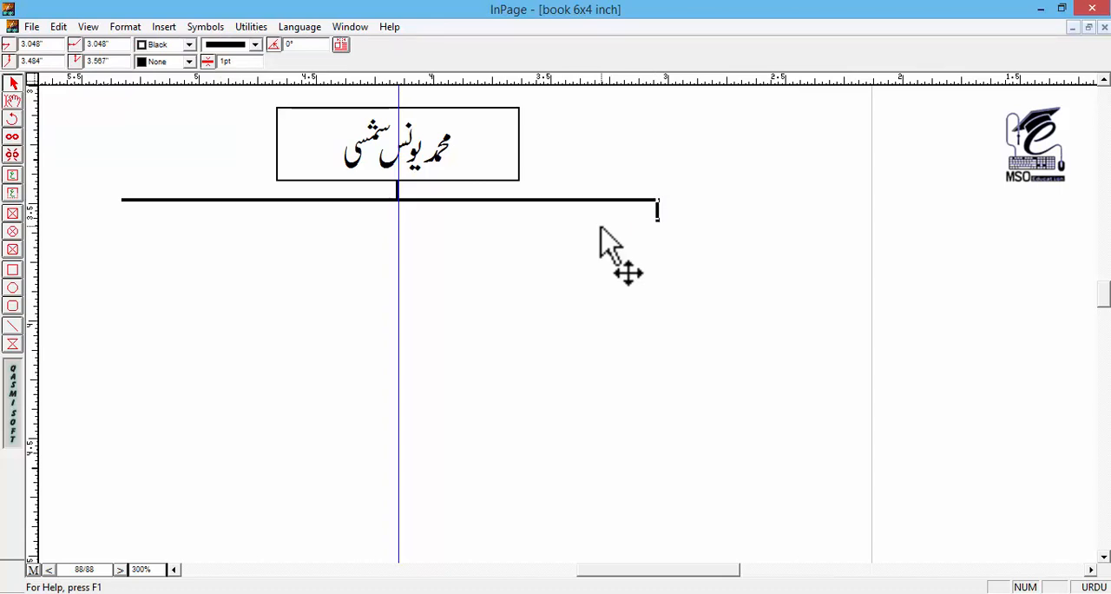
click(718, 296)
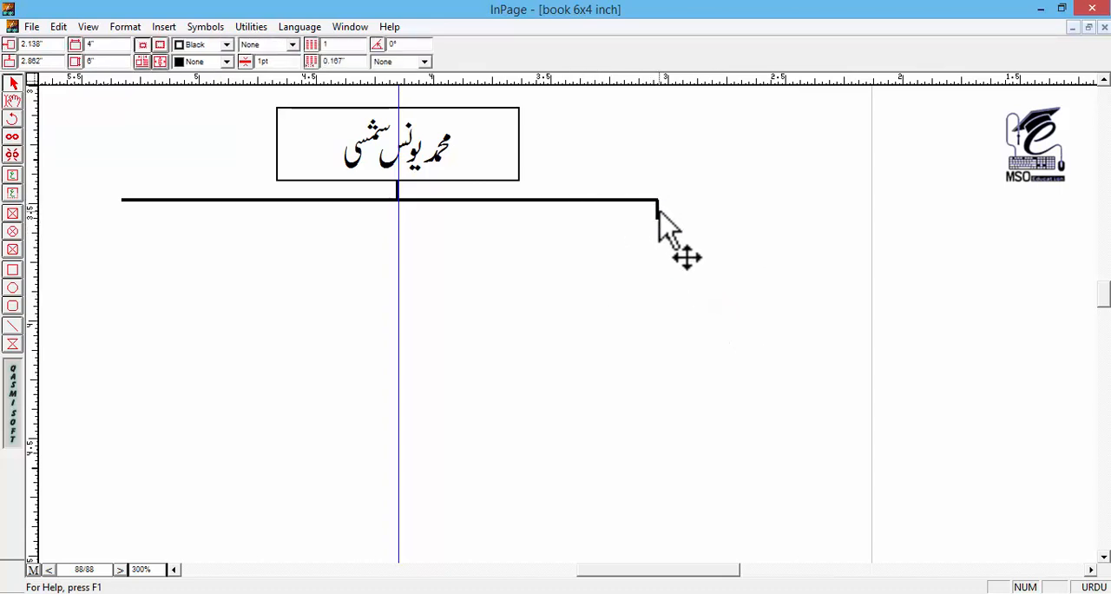
click(658, 209)
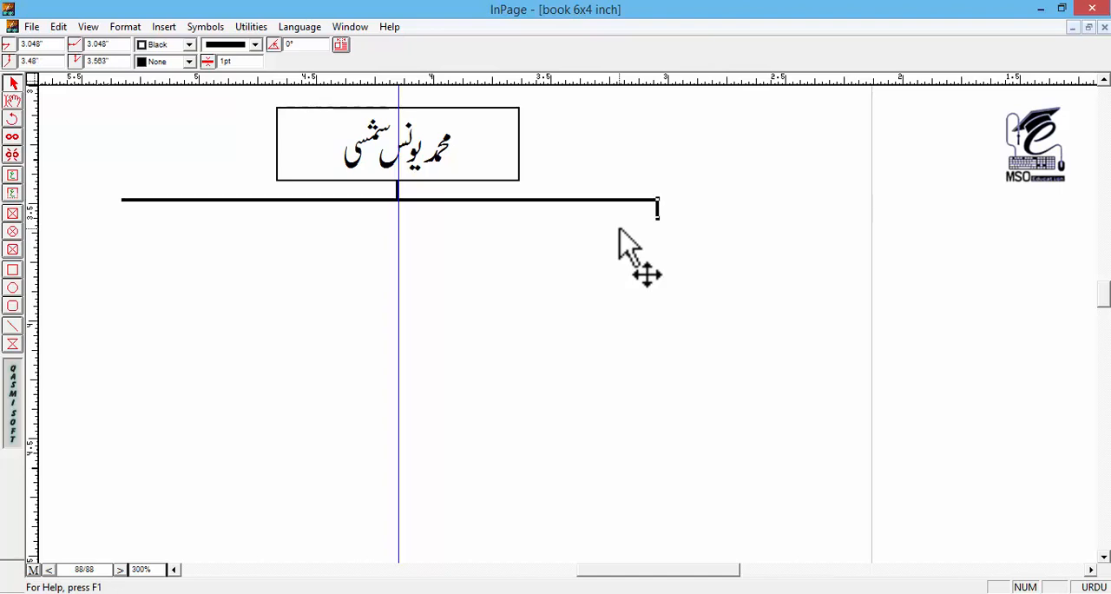
click(640, 256)
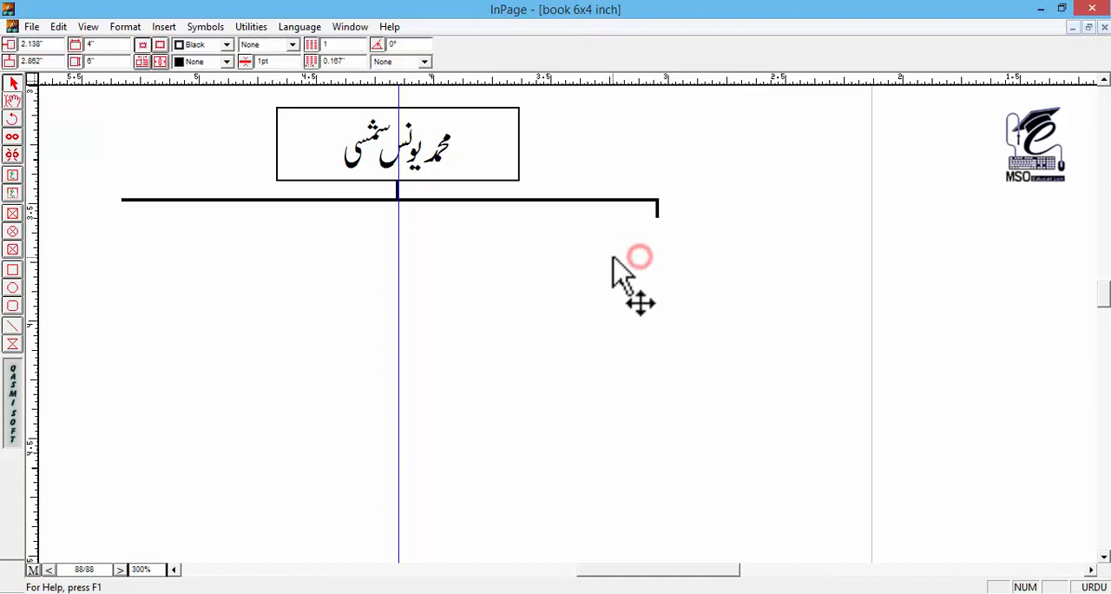
Step: Duplicate the right-end connector and move the copy to the left end of the horizontal line
drag(536, 276, 591, 282)
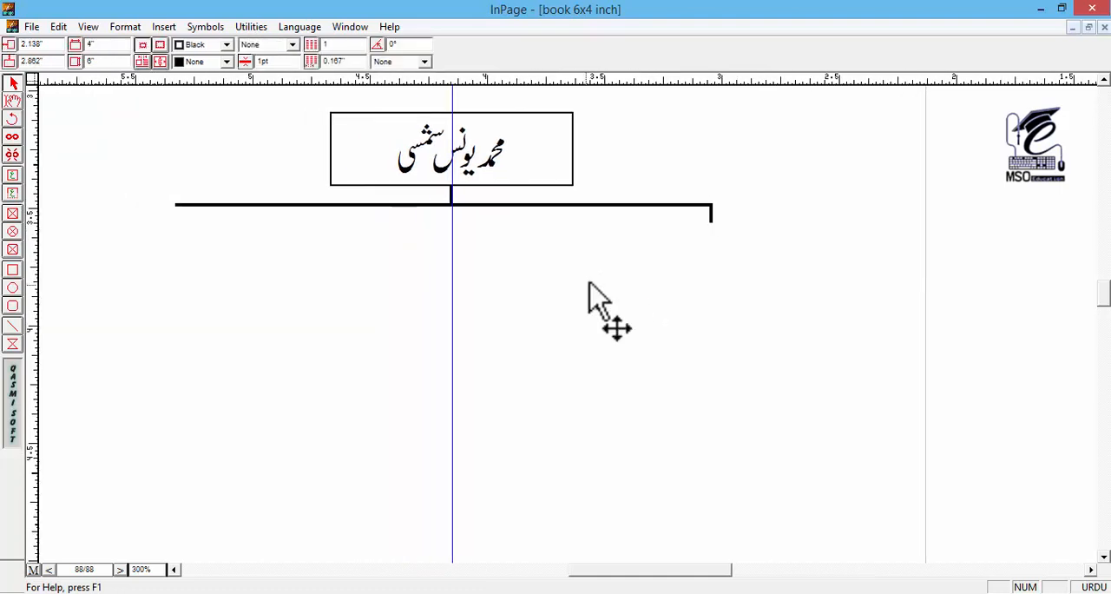
click(712, 214)
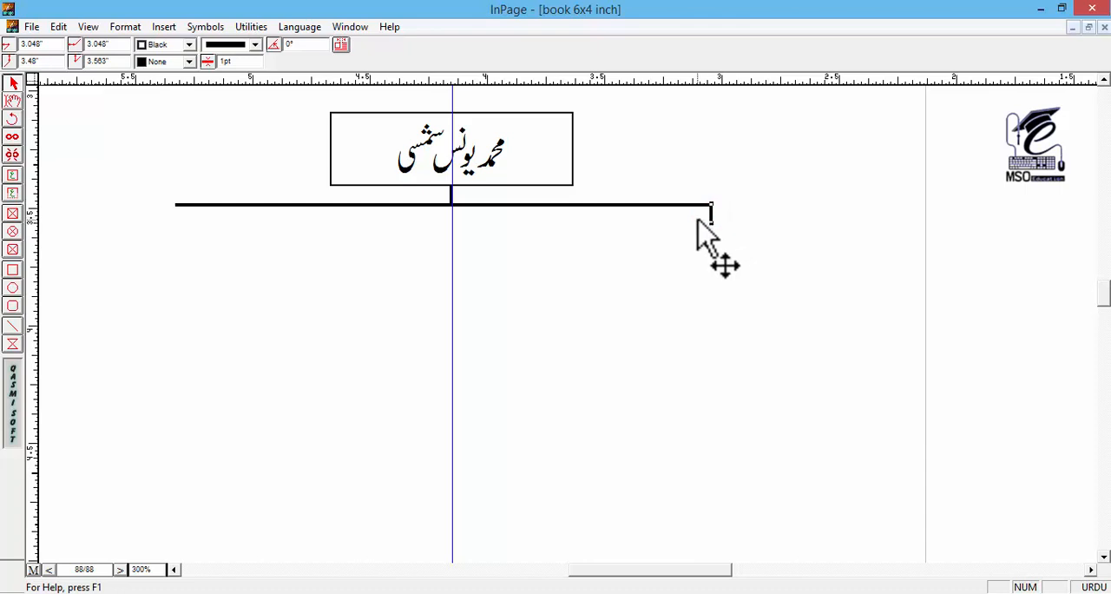
key(ctrl+v)
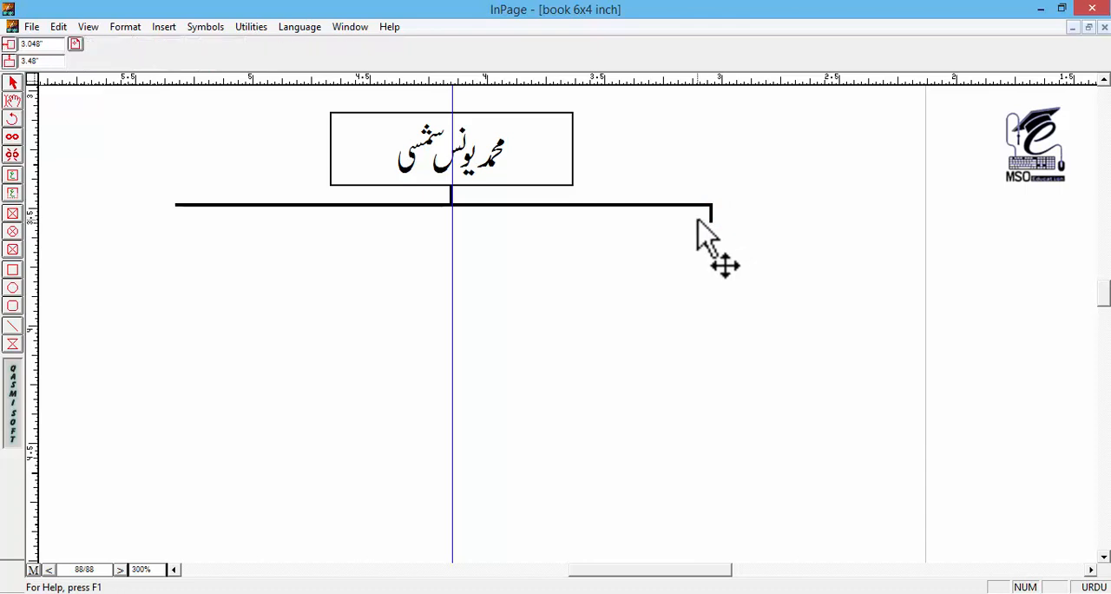
drag(698, 219, 675, 187)
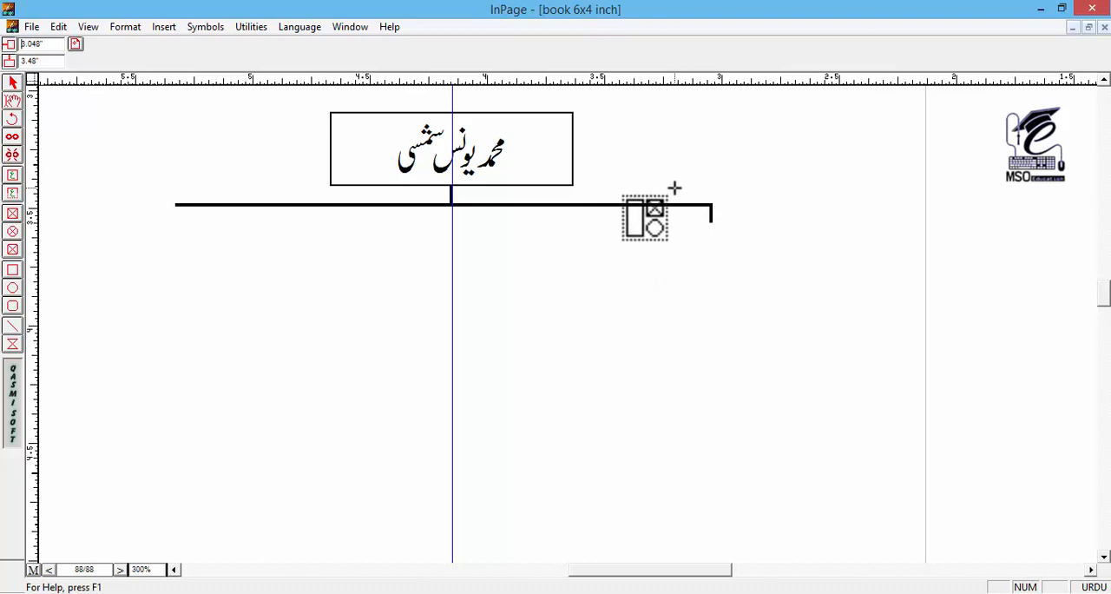
drag(675, 188, 670, 187)
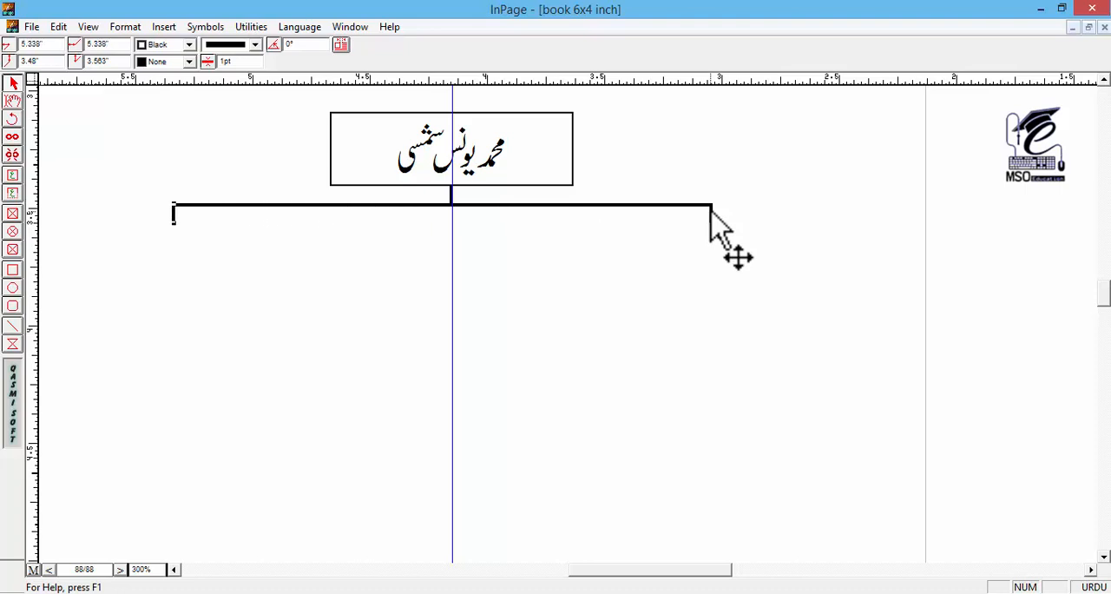
click(347, 305)
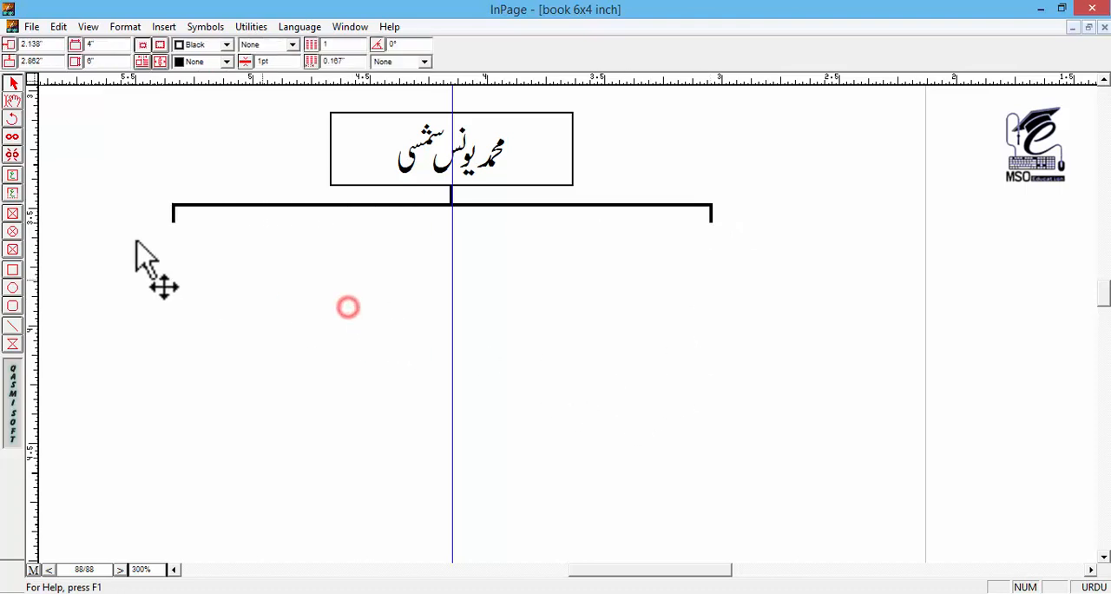
Step: Copy the bordered name box and place the copy below the right-end connector, its top edge touching the connector's lower end
click(526, 151)
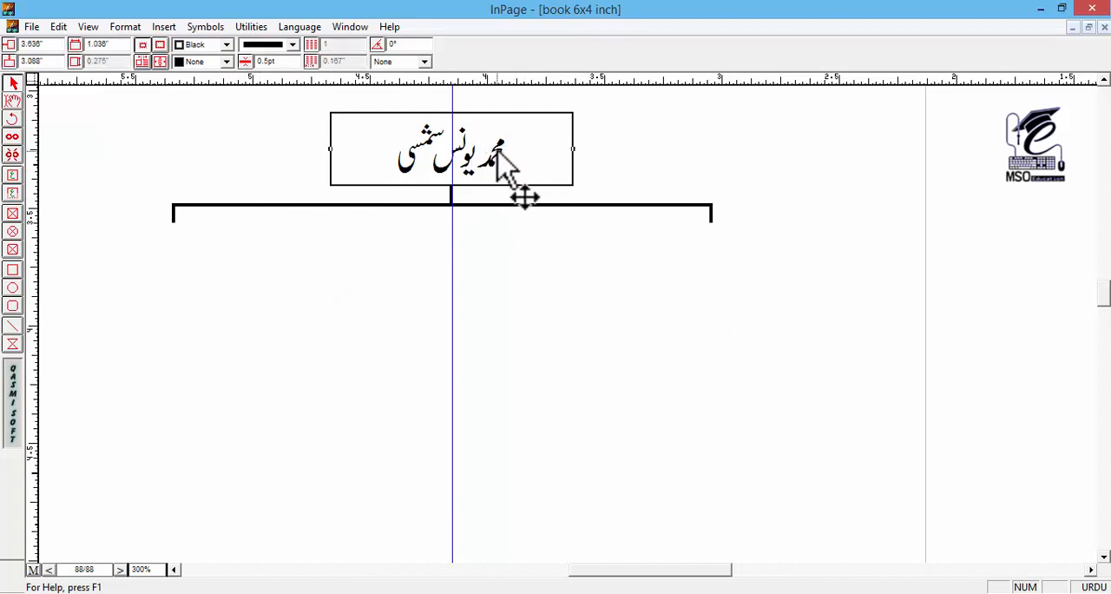
key(ctrl+c)
key(ctrl+v)
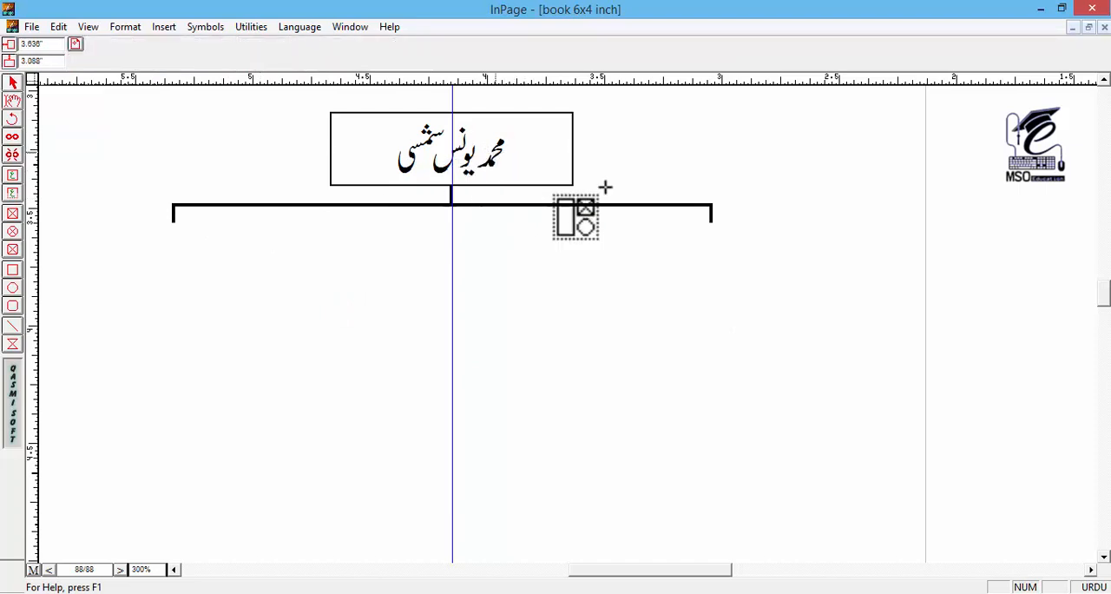
click(821, 238)
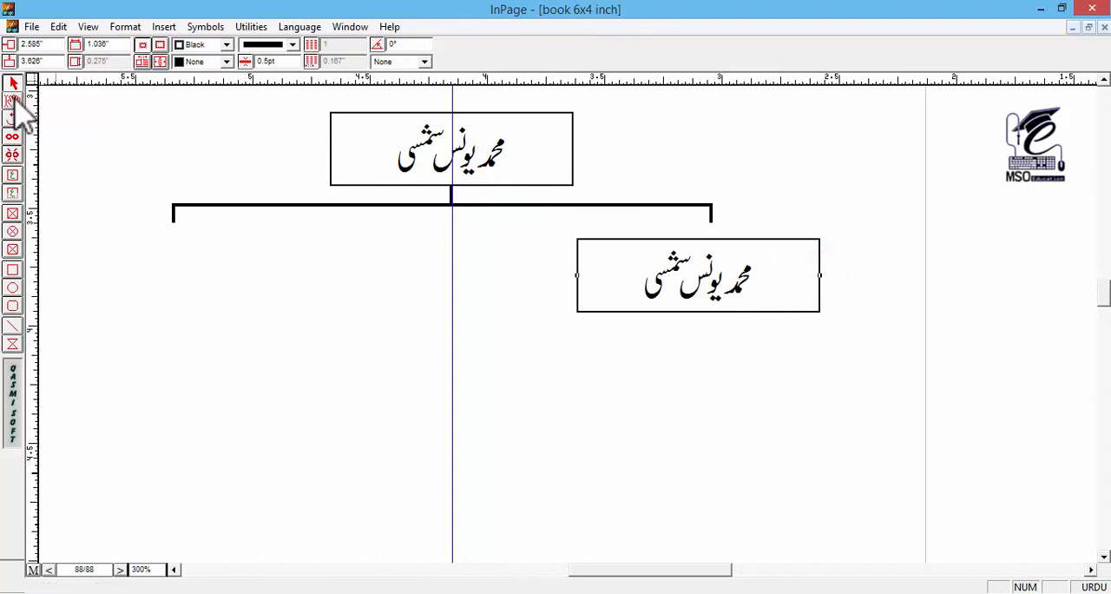
click(12, 99)
click(684, 265)
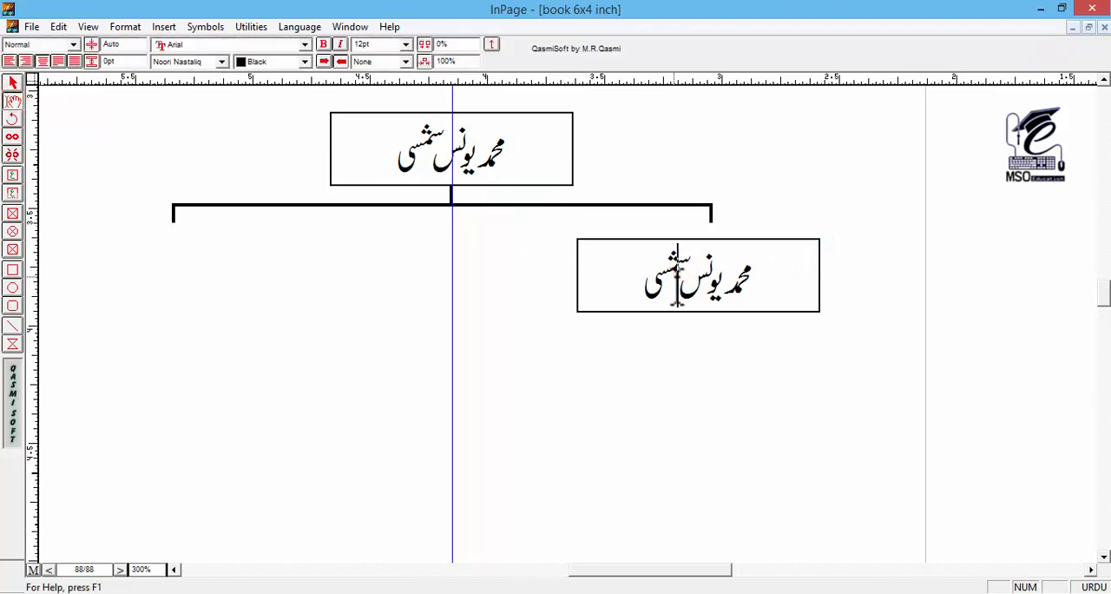
click(12, 83)
drag(708, 275, 728, 259)
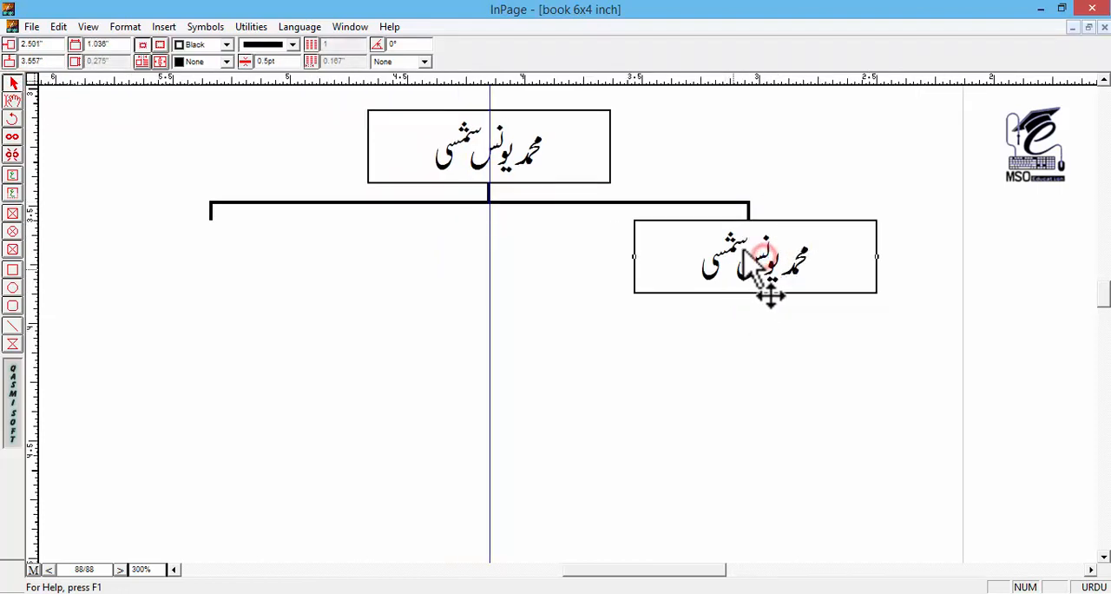
Step: Duplicate the lower-right box together with its connector and shift the copy left along the line to about 3.72 inches across
click(749, 209)
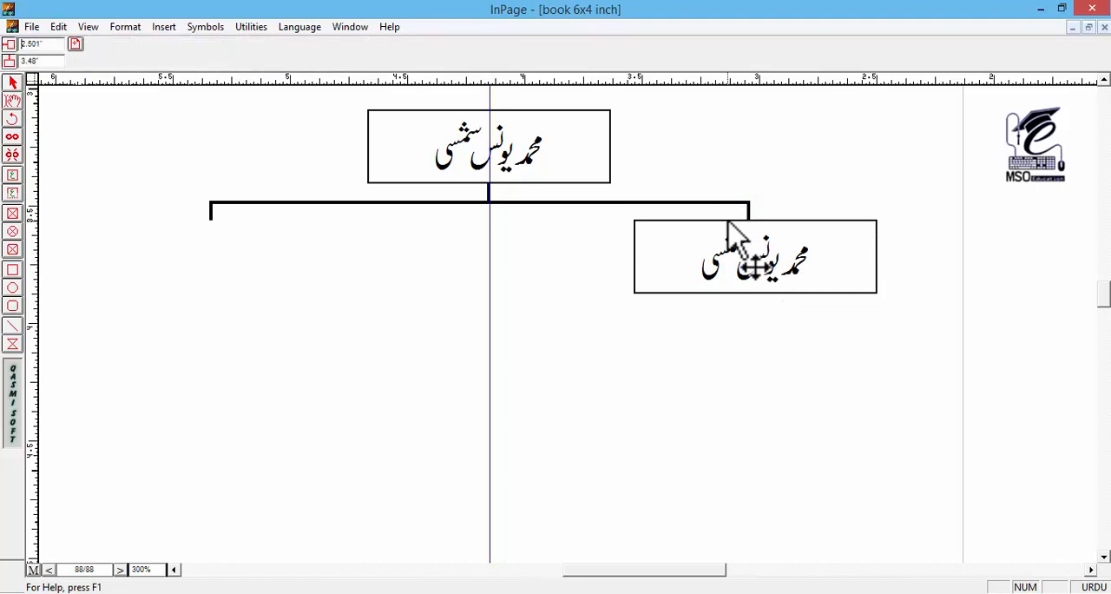
key(Left)
key(Left)
key(Left)
key(Left)
key(Left)
key(Left)
key(Left)
key(Left)
key(Left)
key(Left)
key(Left)
key(Left)
key(Left)
key(Left)
key(Left)
key(Left)
key(Left)
key(Left)
key(Left)
key(Left)
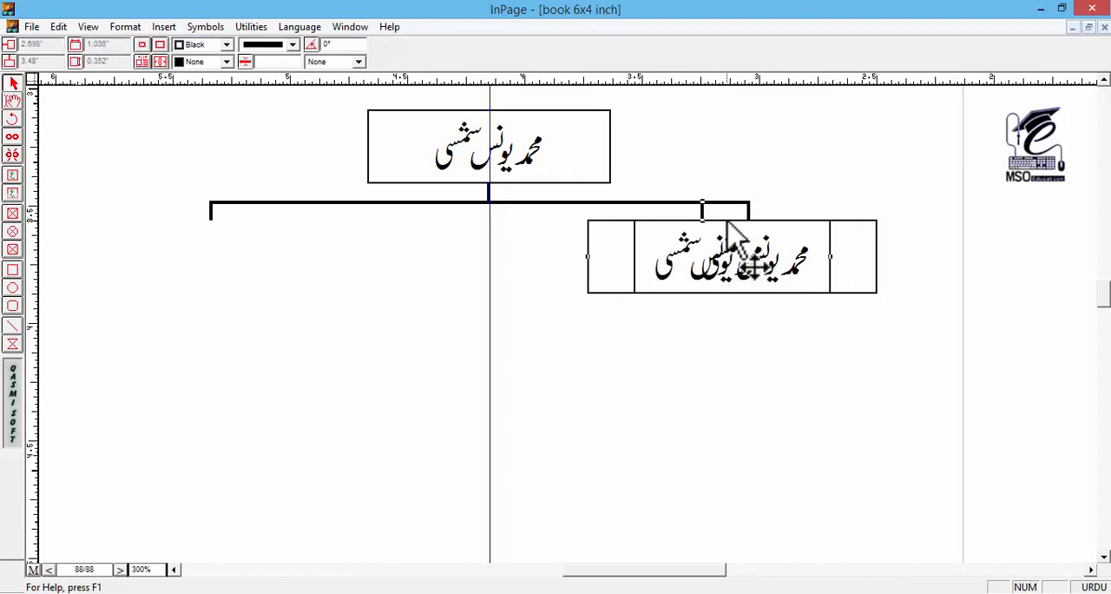
key(Left)
key(Left)
key(Left)
key(Left)
key(Left)
key(Left)
key(Left)
key(Left)
key(Left)
key(Left)
key(Left)
key(Left)
key(Left)
key(Left)
key(Left)
key(Left)
key(Left)
key(Left)
key(Left)
key(Left)
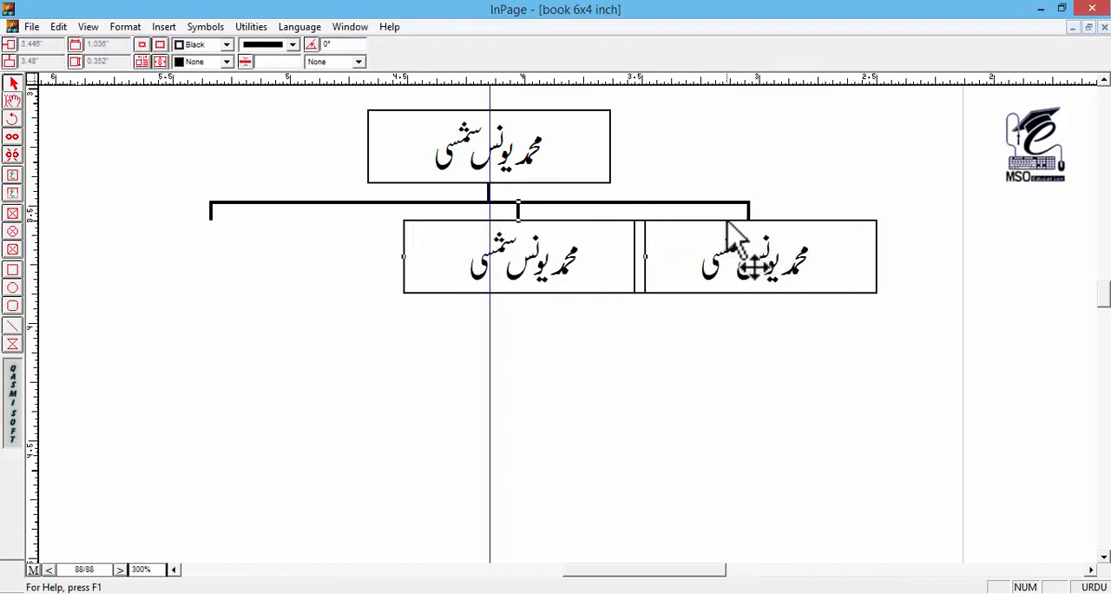
key(Left)
key(Left)
key(Left)
key(Left)
key(Left)
key(Left)
key(Left)
key(Left)
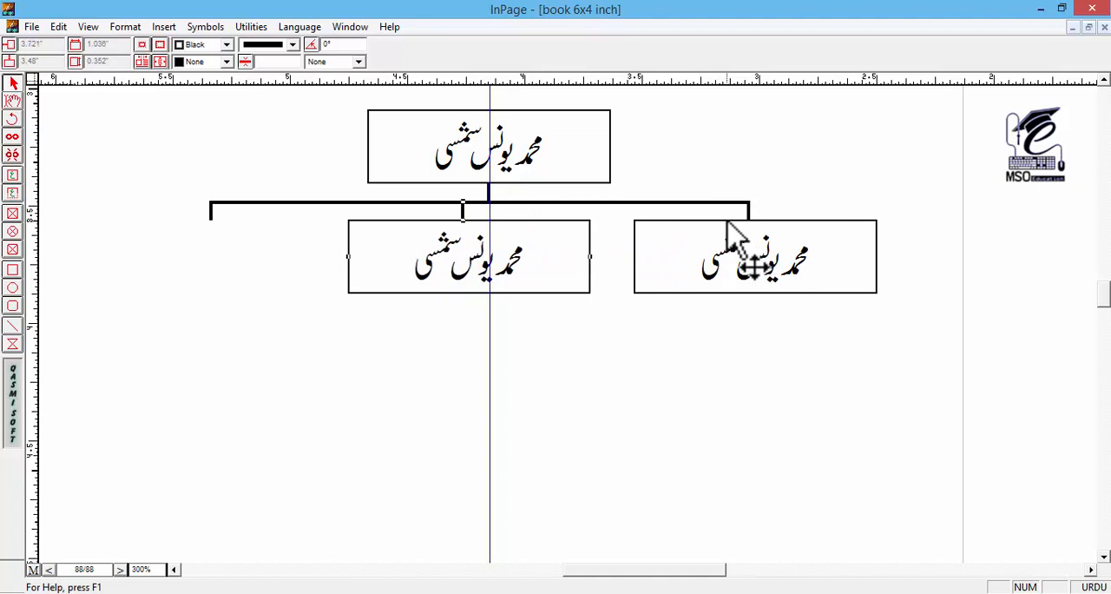
Step: Replace the loose connector at the line's left end with a copy of the middle box and its connector, about 4.82 inches across
click(210, 215)
key(Delete)
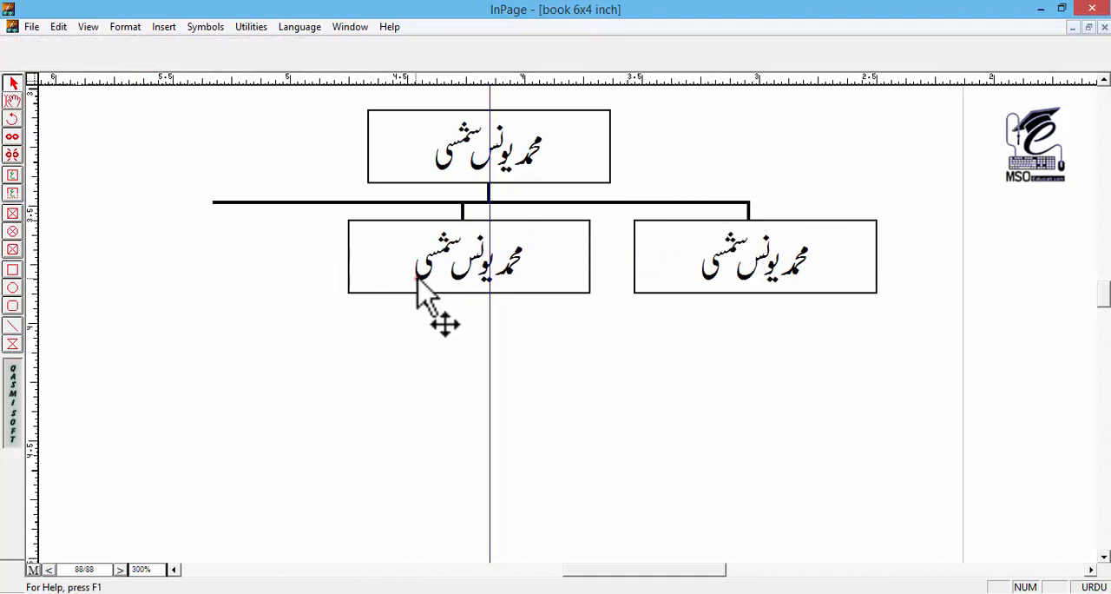
click(417, 278)
click(463, 210)
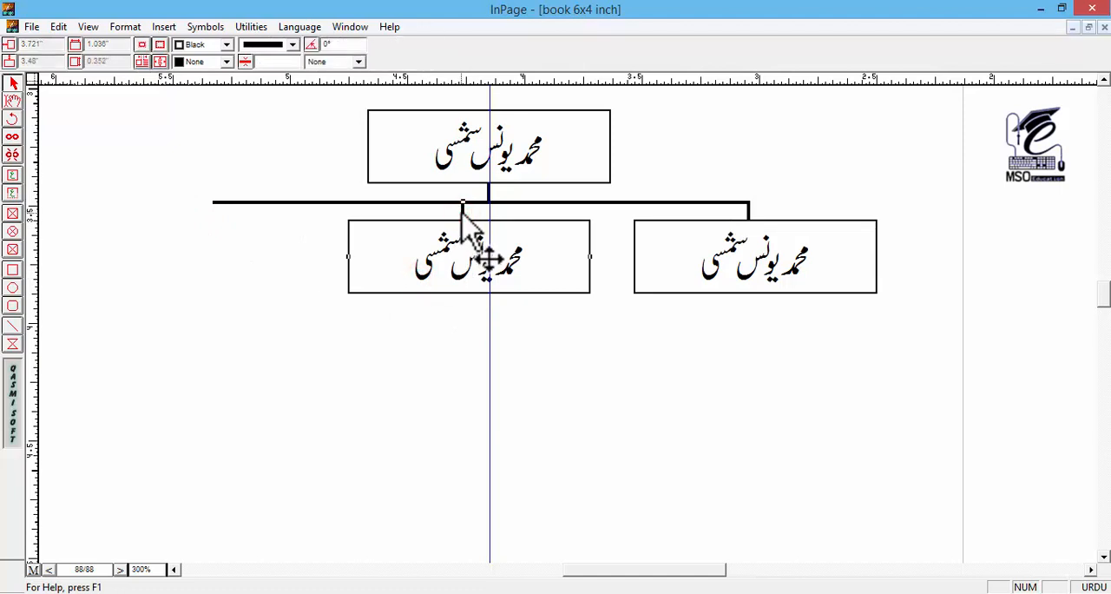
key(ctrl+c)
key(ctrl+v)
key(Left)
key(Left)
key(Left)
key(Left)
key(Left)
key(Left)
key(Left)
key(Left)
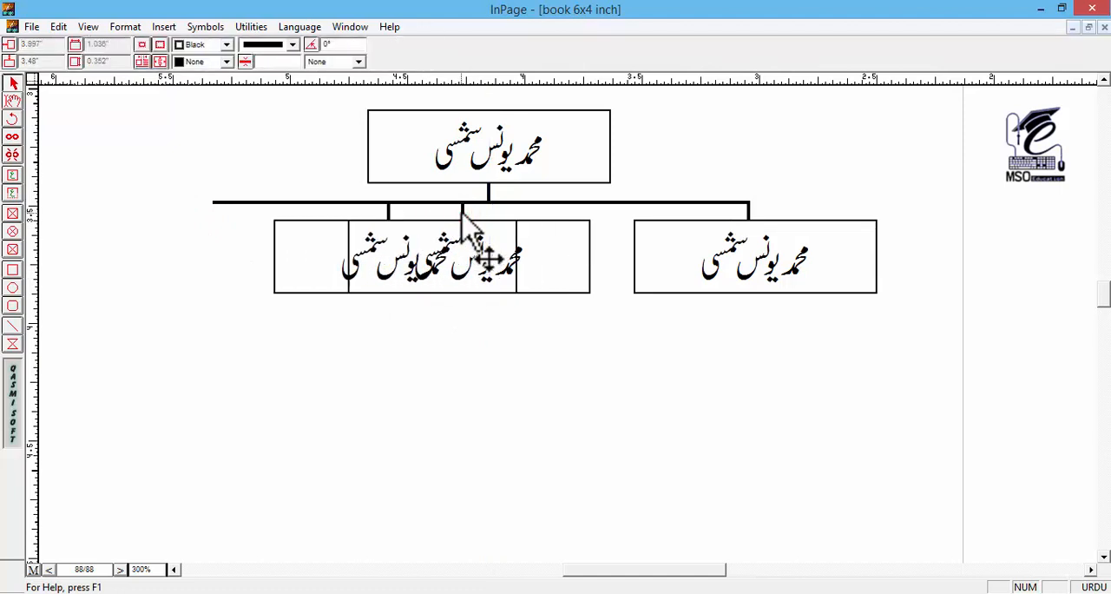
key(Left)
key(Left)
key(Left)
key(Left)
key(Left)
key(Left)
key(Left)
key(Left)
key(Left)
key(Left)
key(Left)
key(Left)
key(Left)
key(Left)
key(Left)
key(Left)
key(Left)
key(Left)
key(Left)
key(Left)
key(Right)
key(Right)
key(Right)
key(Right)
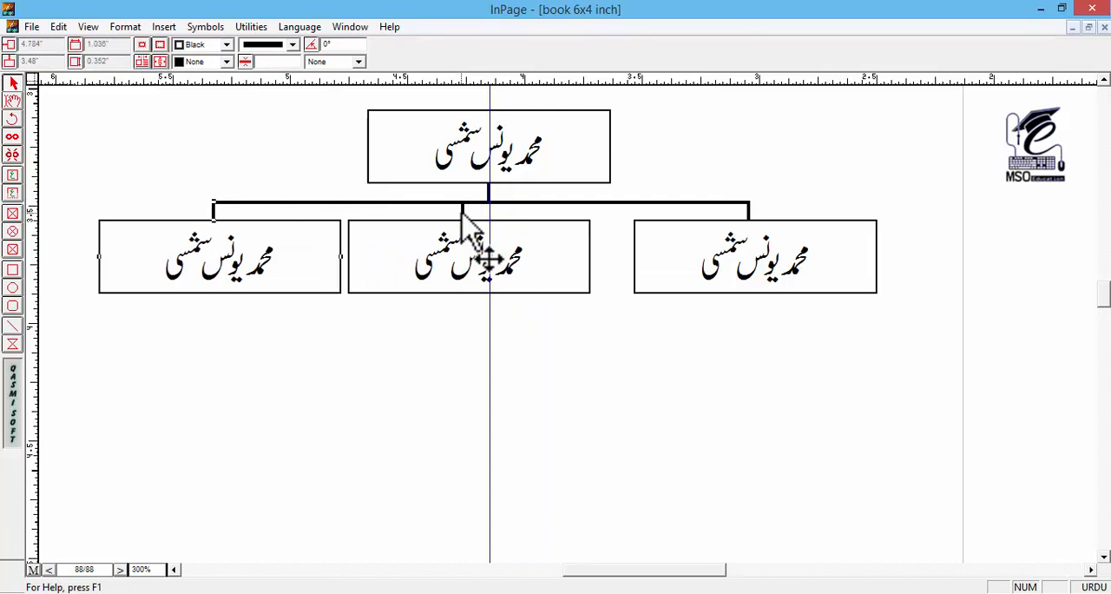
key(Left)
key(Left)
key(Left)
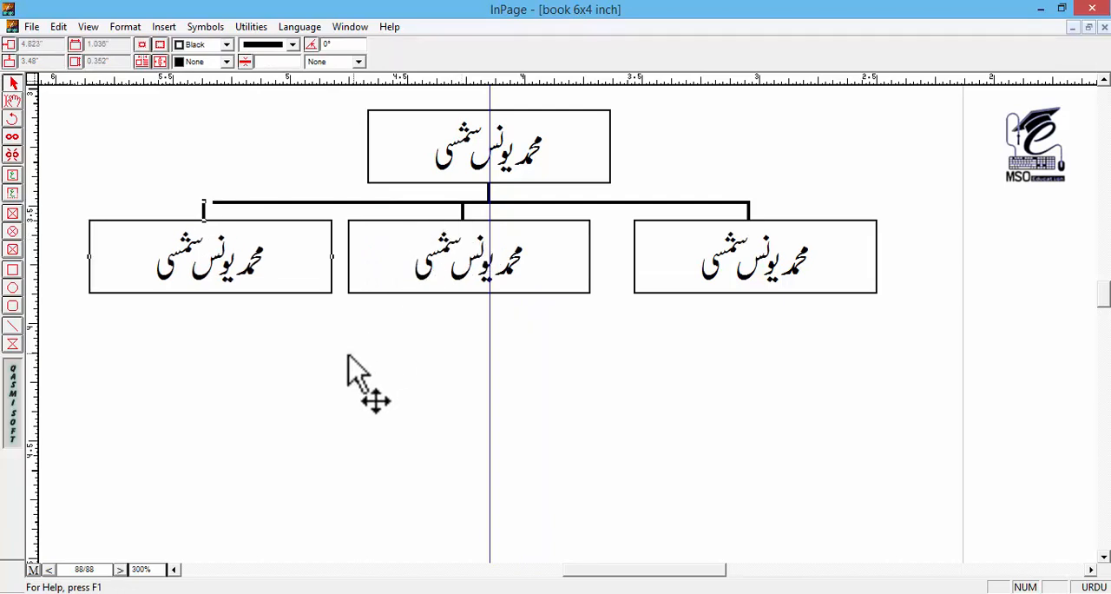
Step: Nudge the middle child box together with its connector right along the horizontal line to about 3.65 inches across
drag(347, 353, 493, 294)
drag(644, 317, 597, 343)
key(ctrl+2)
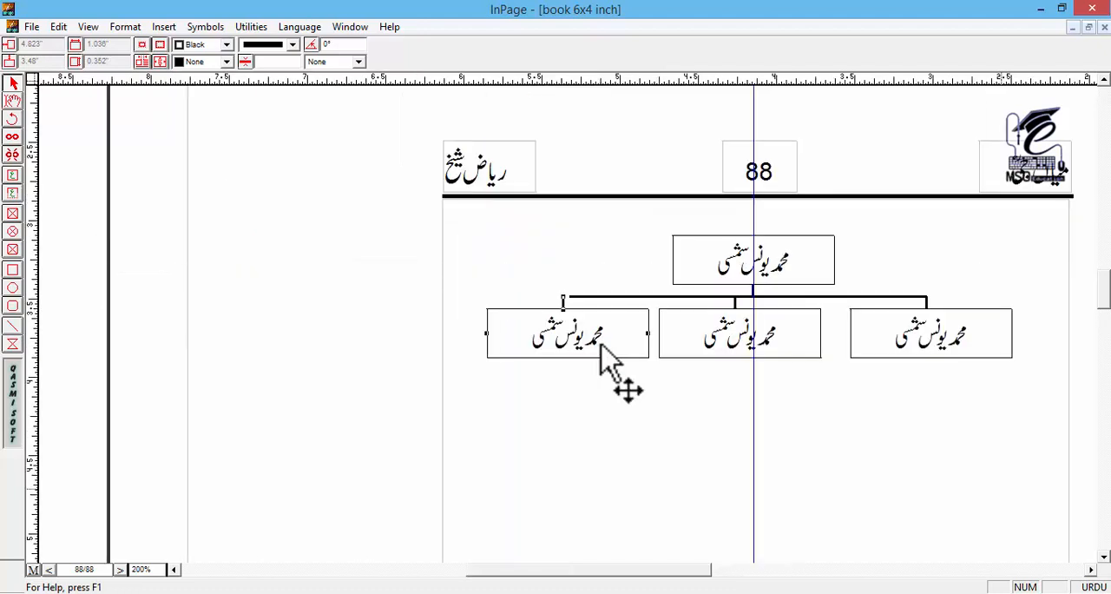
drag(720, 360, 477, 278)
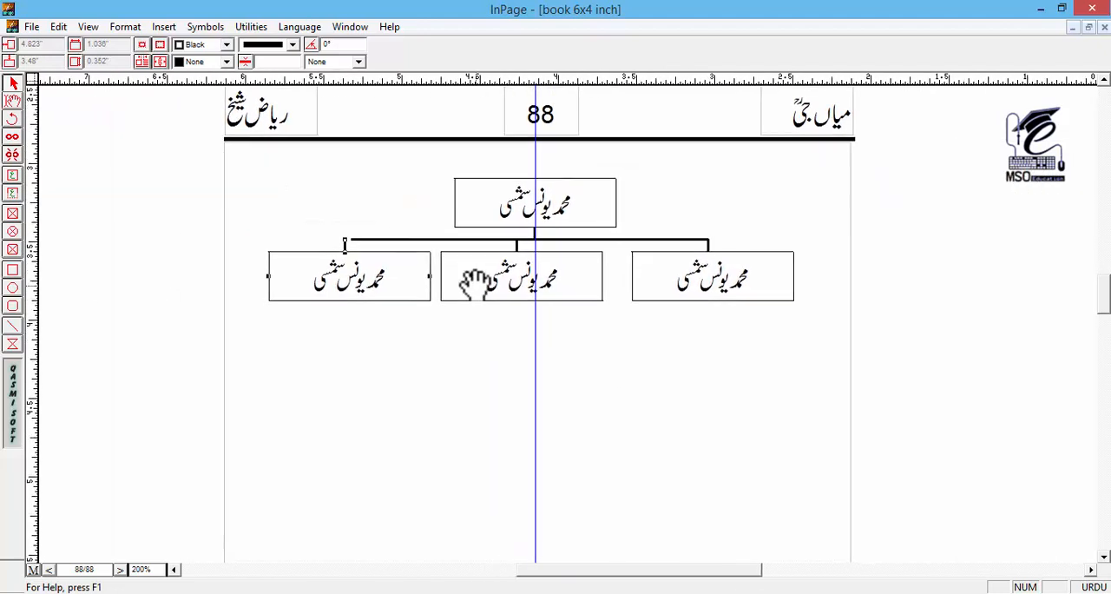
click(585, 273)
click(518, 242)
key(Right)
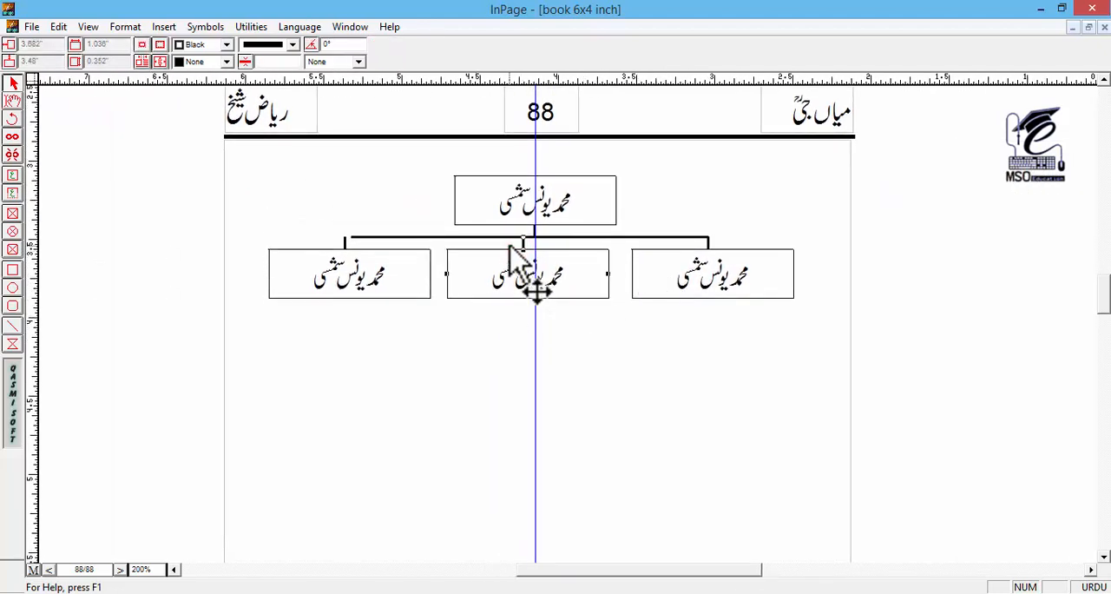
key(Right)
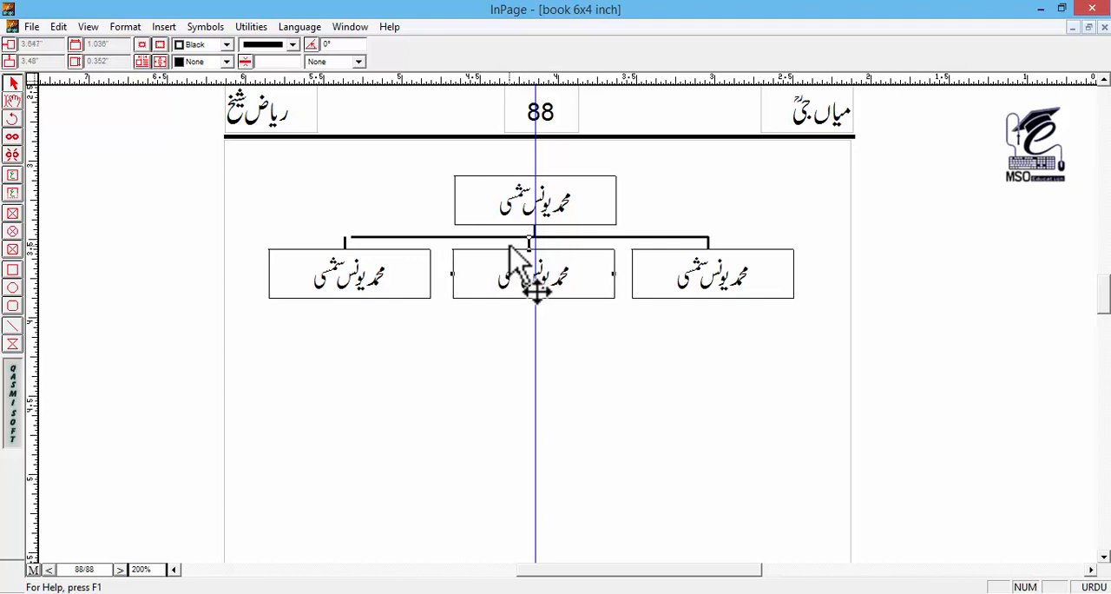
Step: Nudge the left child box and its connector right to about 4.78 inches across, aligning the connector with the horizontal line's end
click(346, 242)
click(356, 261)
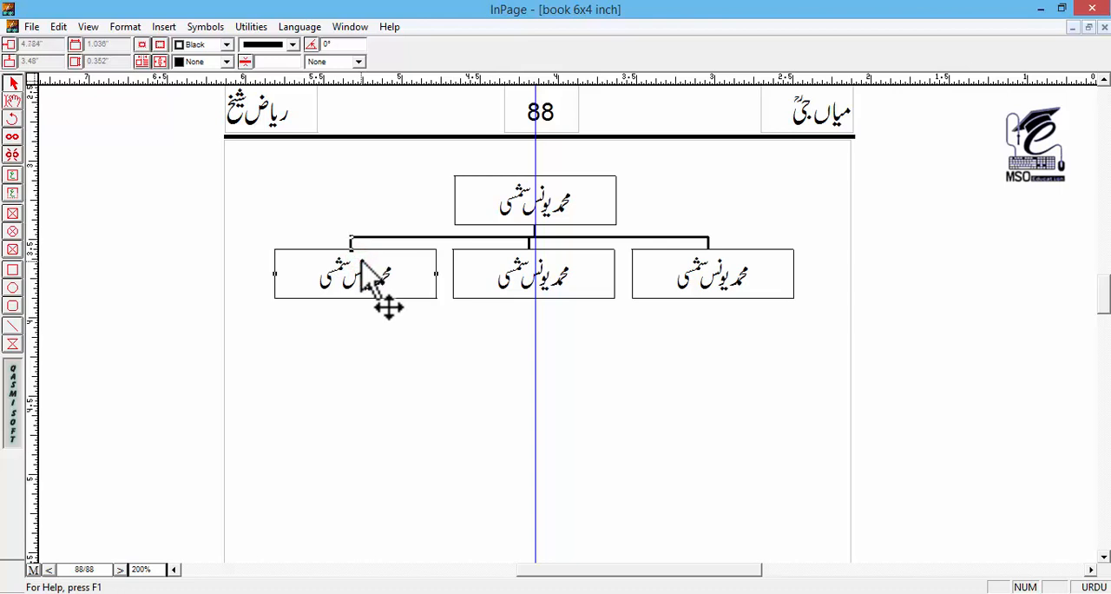
key(Right)
key(Down)
key(Up)
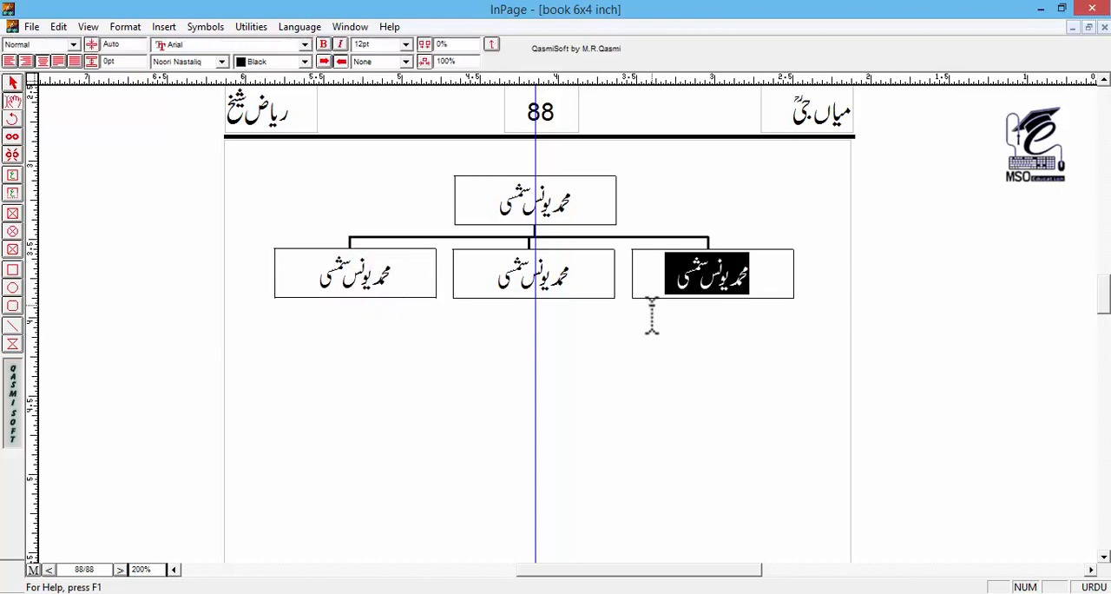
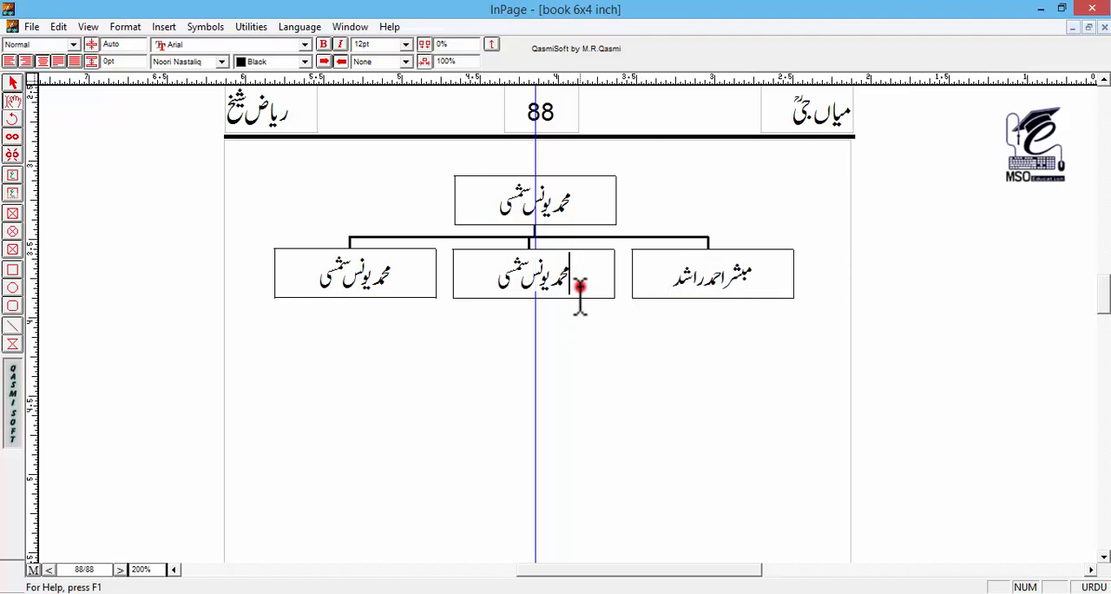
Step: Replace the placeholder name in each of the three child boxes with that child's own name
triple_click(580, 287)
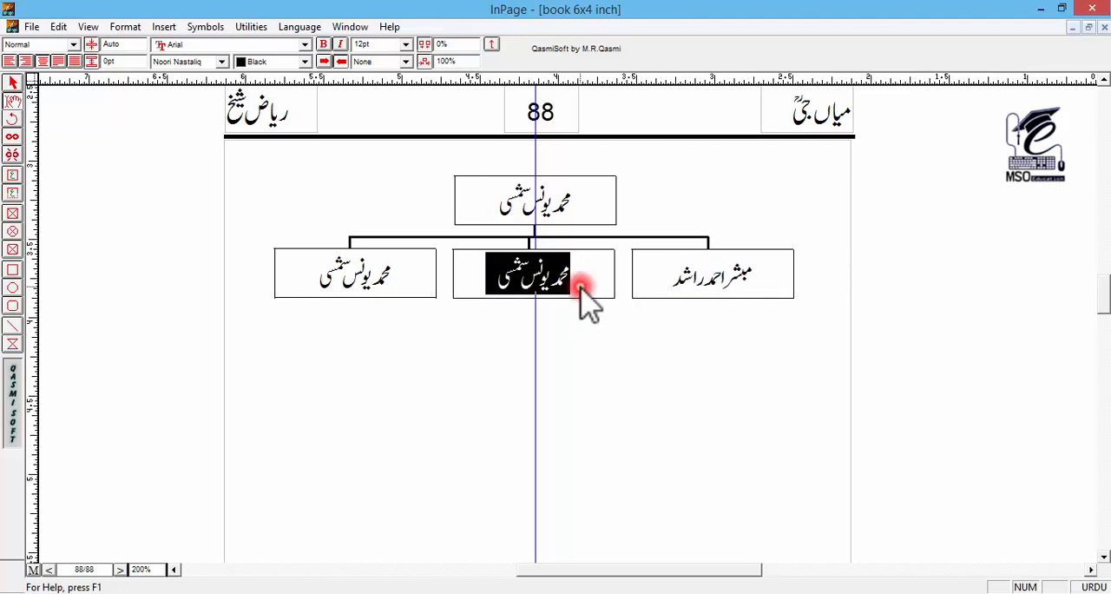
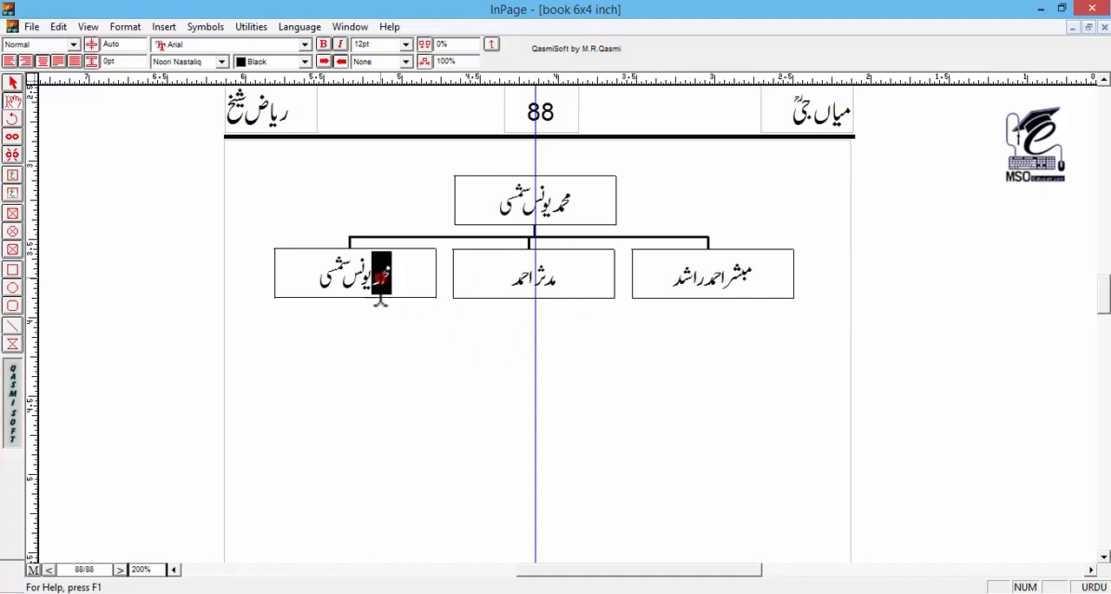
triple_click(382, 276)
text(فرخ)
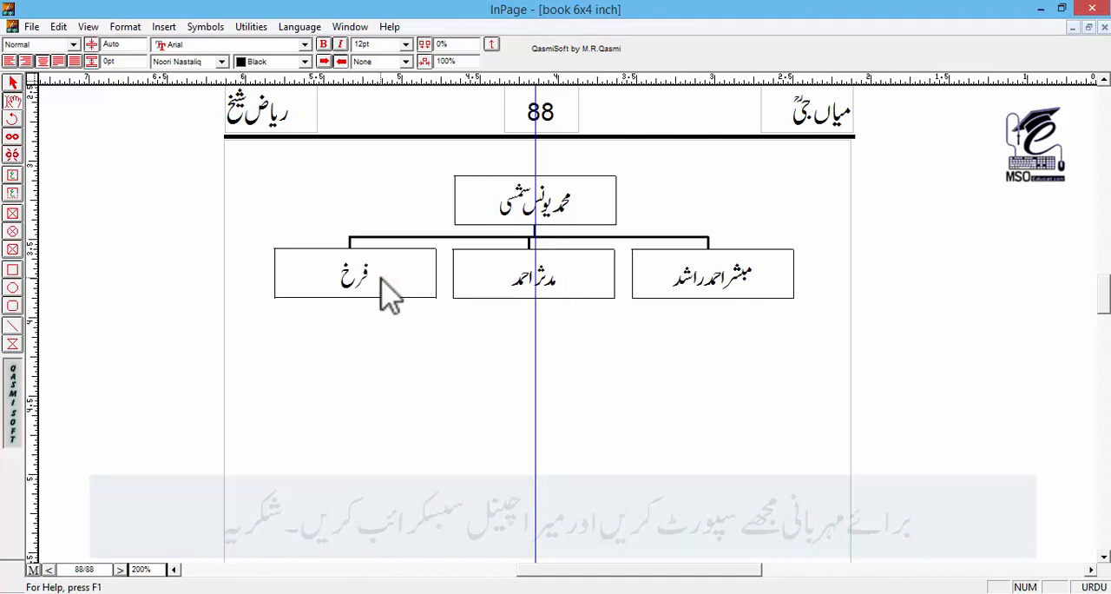
text( شہلا)
key(Escape)
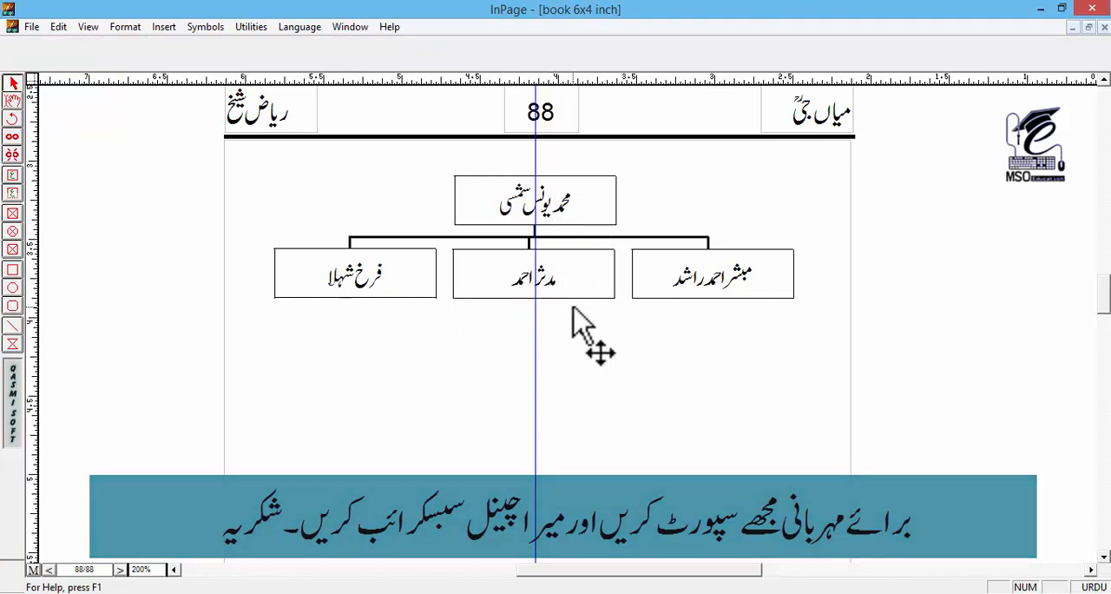
click(721, 274)
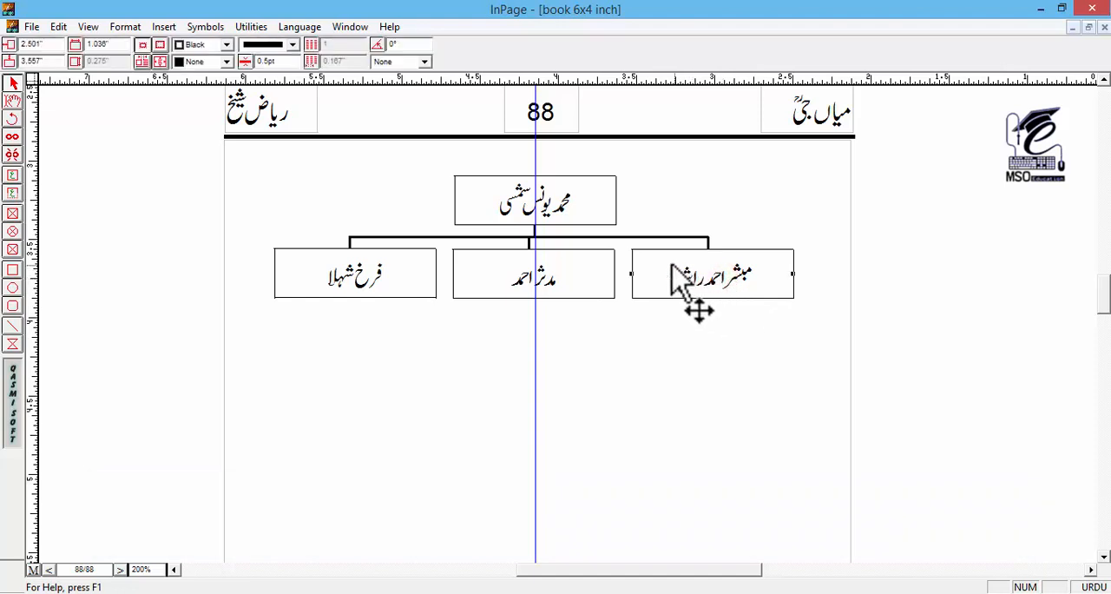
click(593, 266)
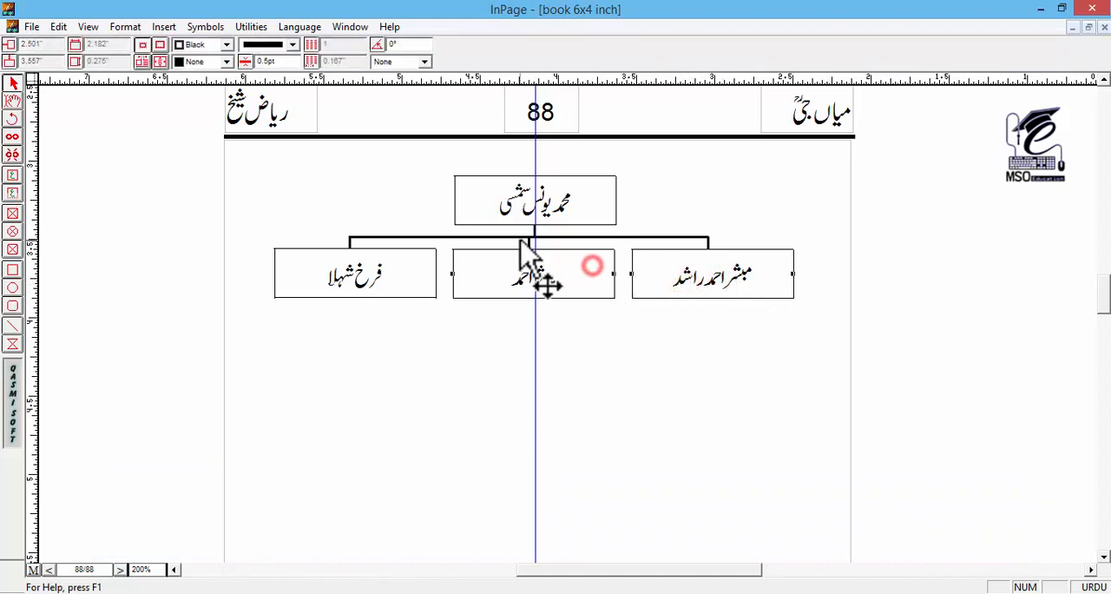
click(708, 243)
click(712, 279)
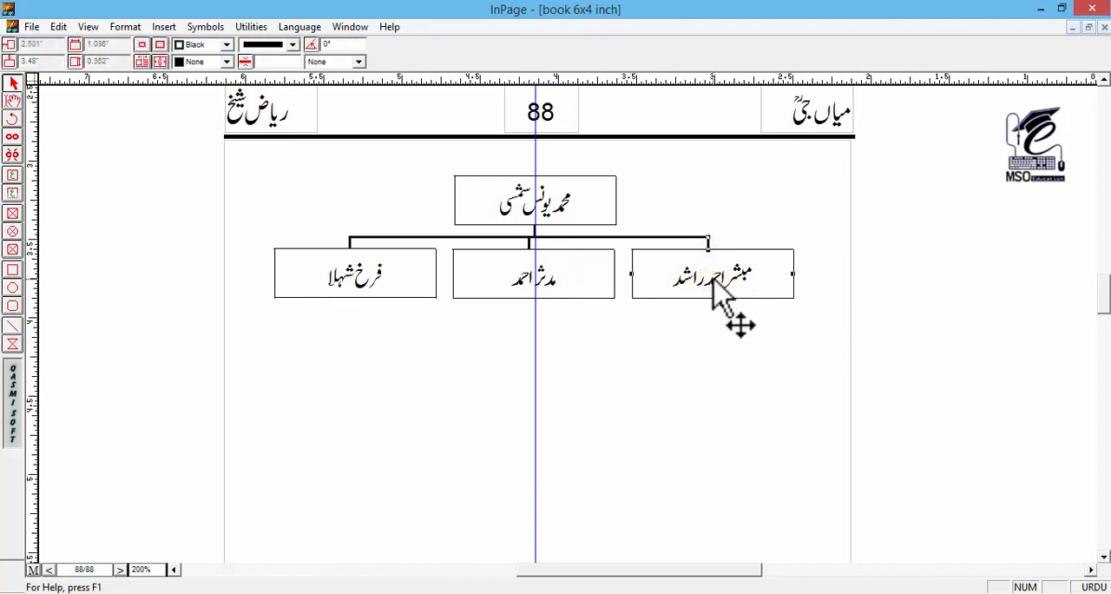
click(576, 277)
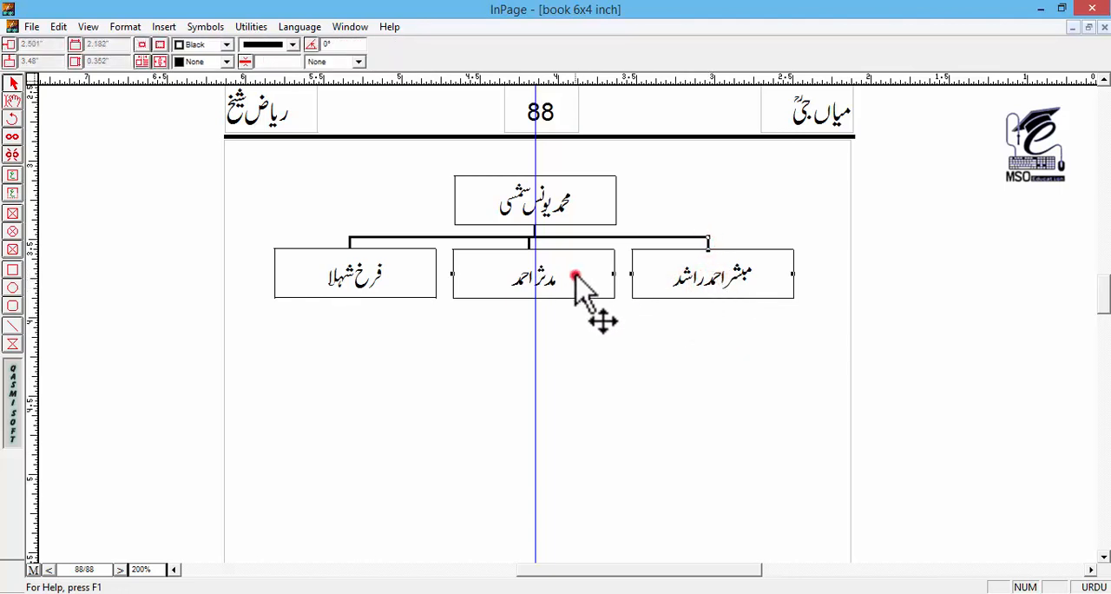
click(952, 289)
Step: Duplicate the three child boxes with their connectors and place the copies directly beneath, about 3.88 inches down, with connectors touching the upper boxes
drag(968, 325, 231, 229)
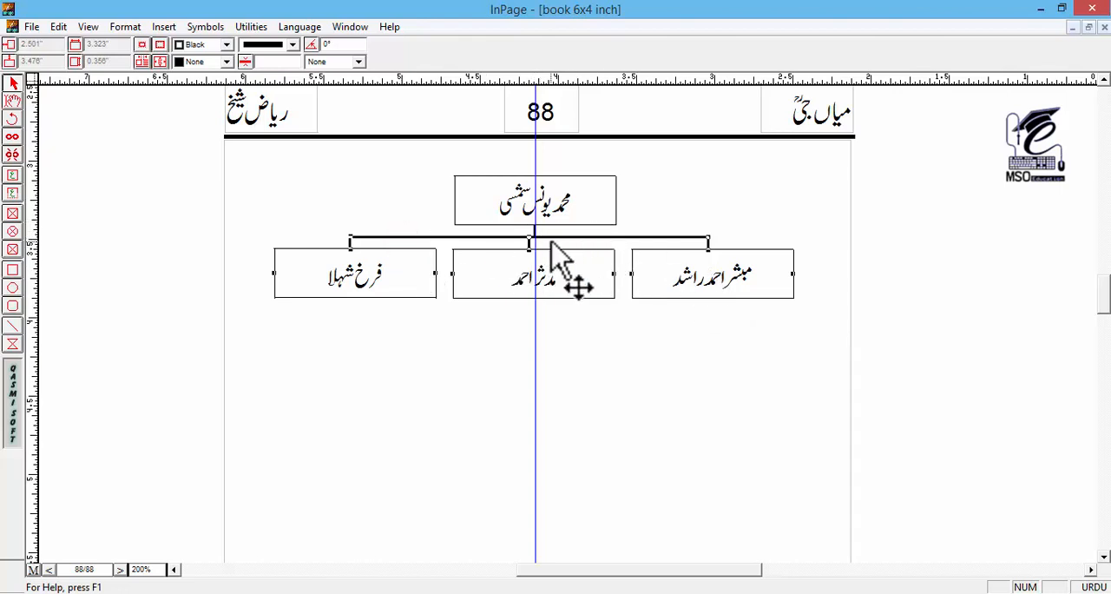
key(ctrl+v)
key(Down)
key(Down)
key(Down)
key(Down)
key(Down)
key(Down)
key(Down)
key(Down)
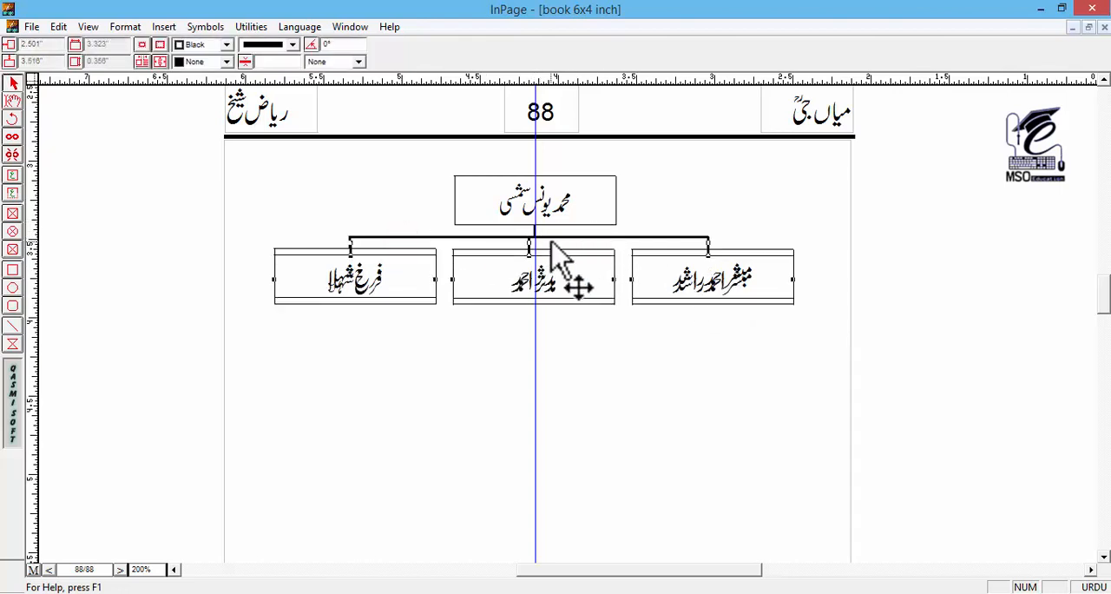
key(Down)
key(Down)
key(Down)
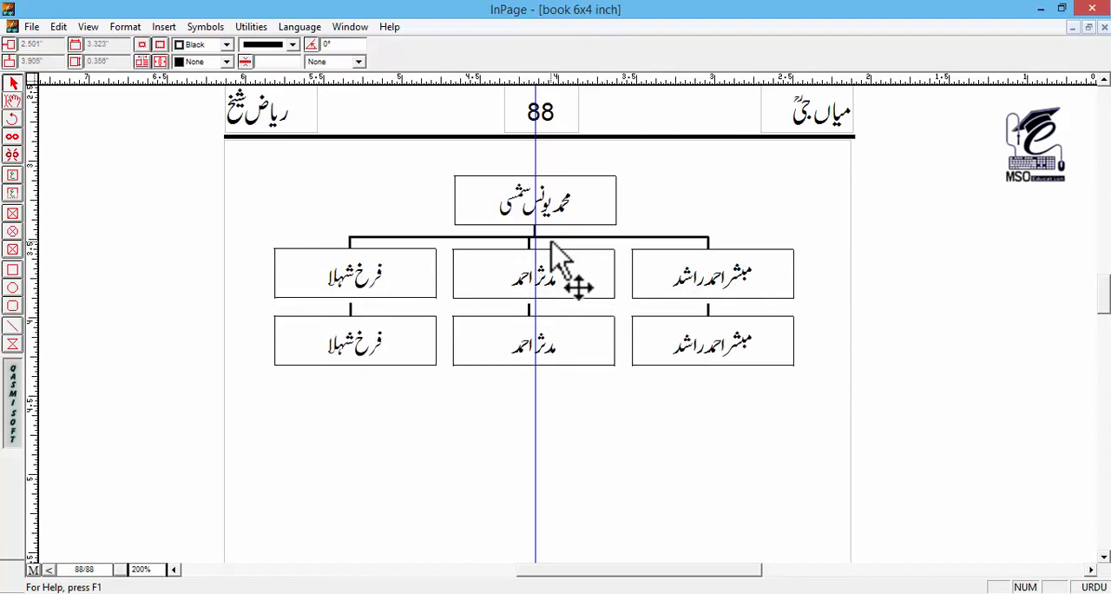
key(Up)
key(Up)
key(Up)
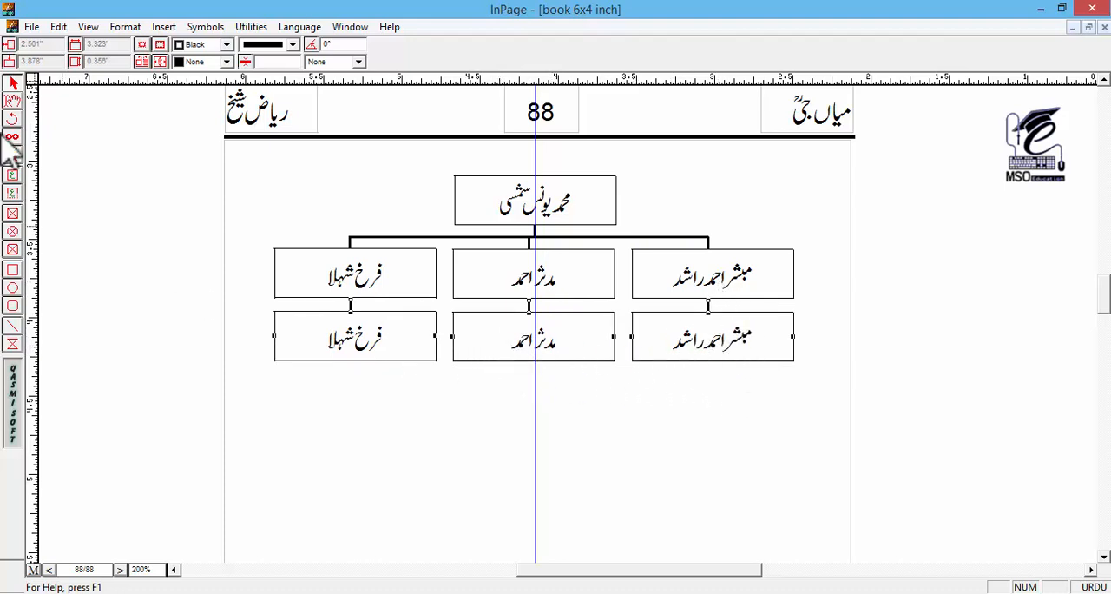
Step: Replace the names in the three boxes of the second child row with the grandchildren's names
click(13, 102)
triple_click(712, 344)
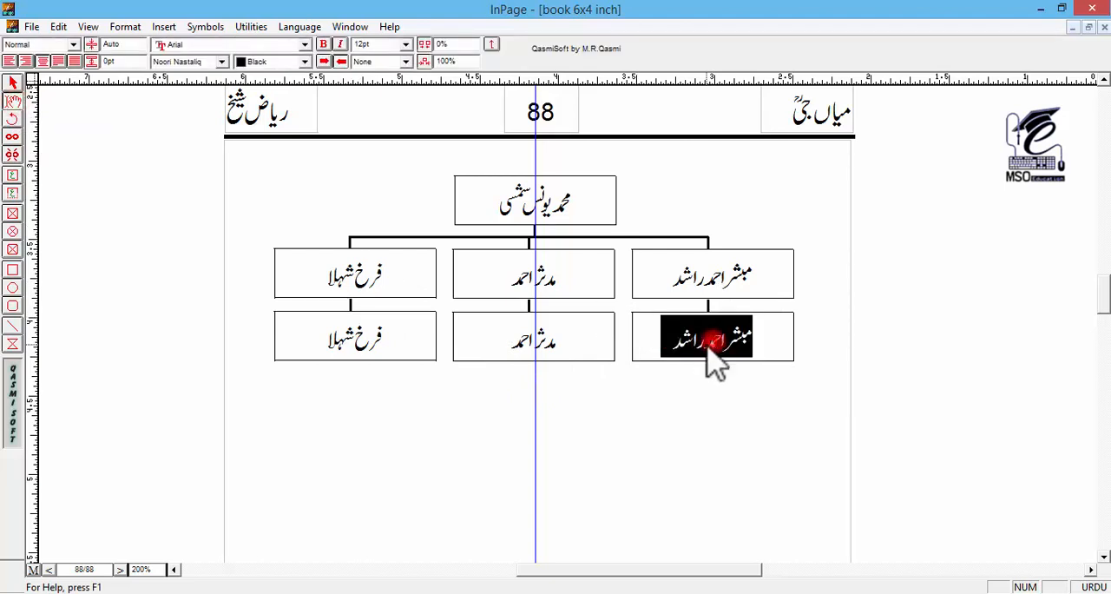
text(نعمان)
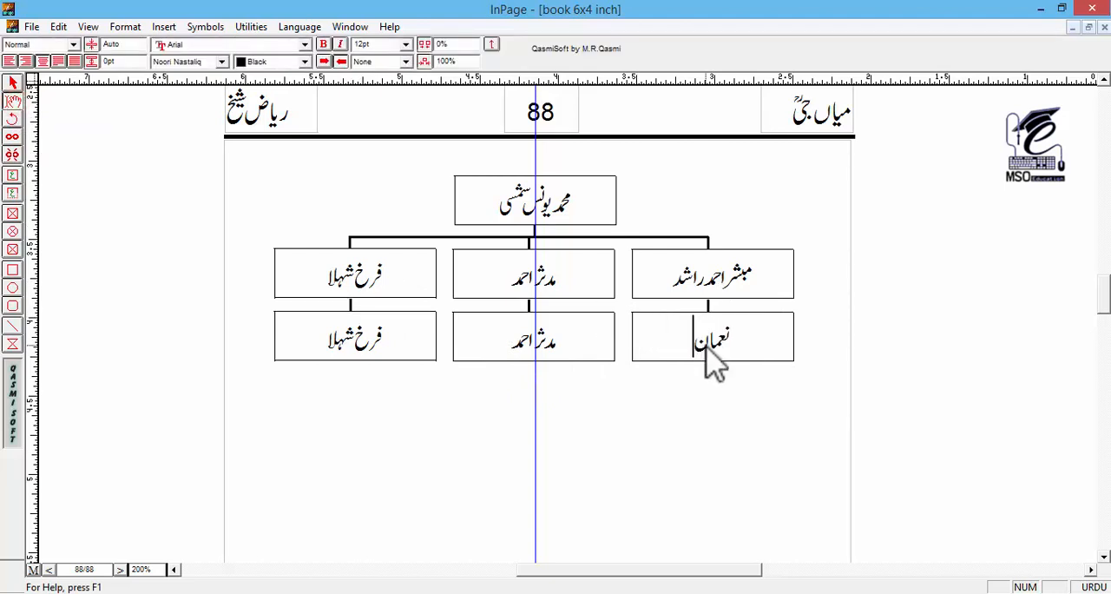
triple_click(543, 355)
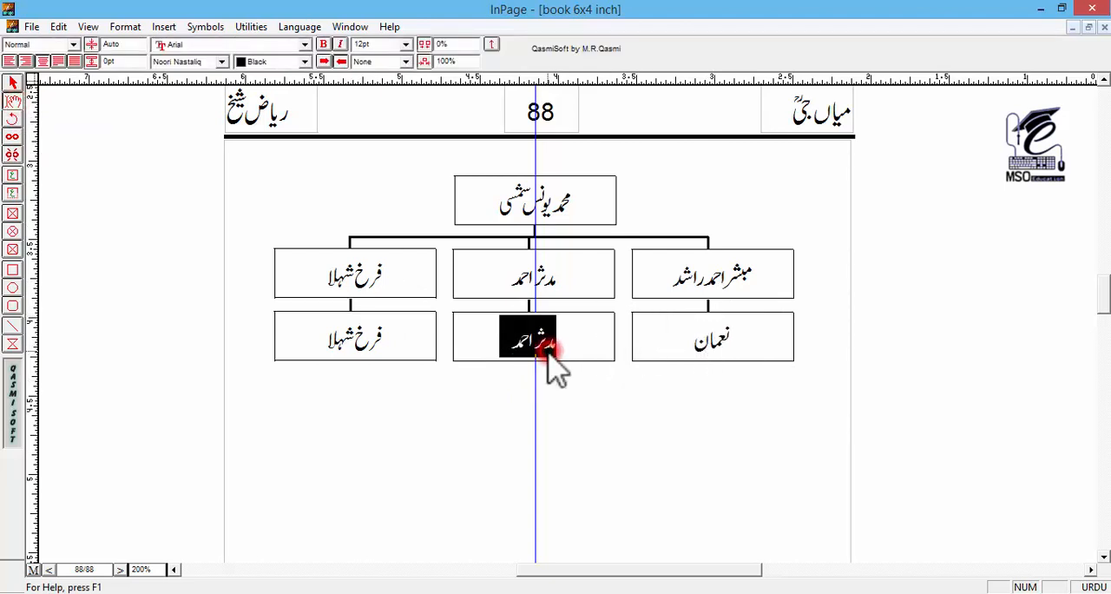
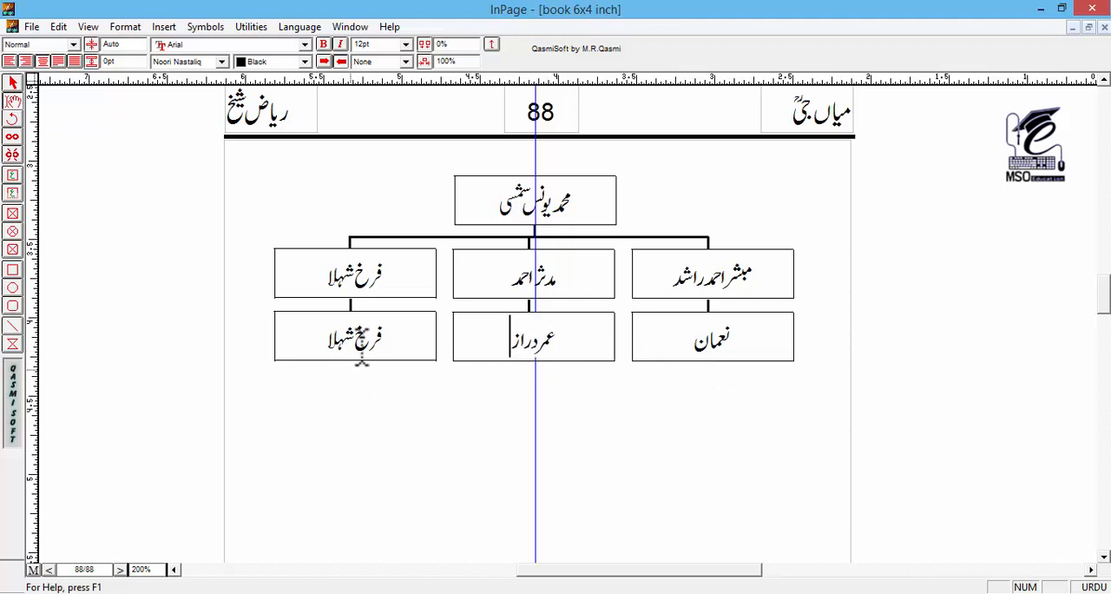
triple_click(361, 337)
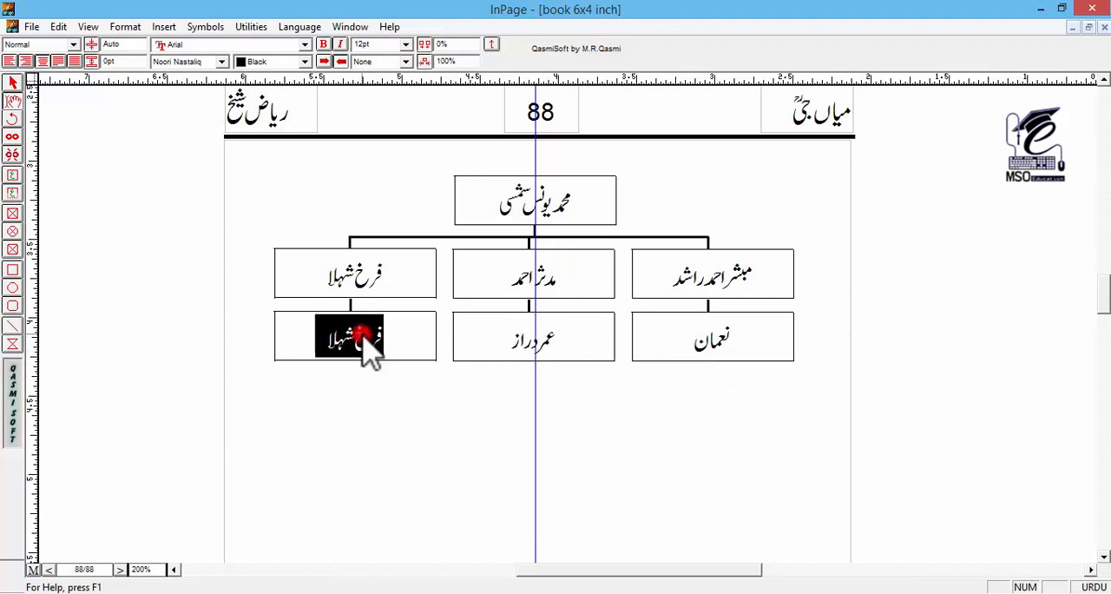
text(عبدالمدثر)
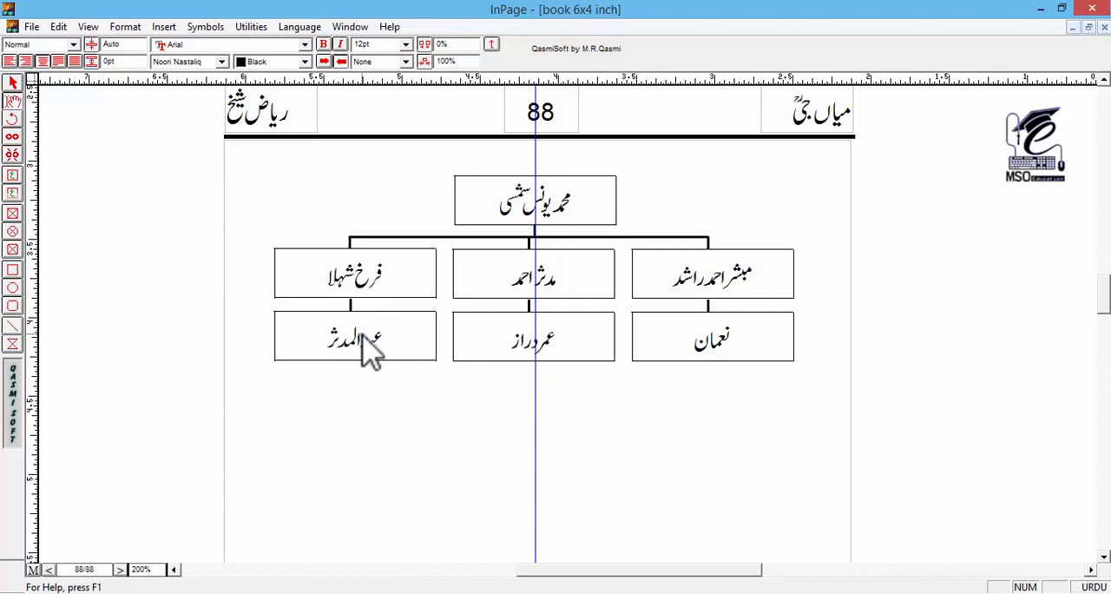
click(13, 84)
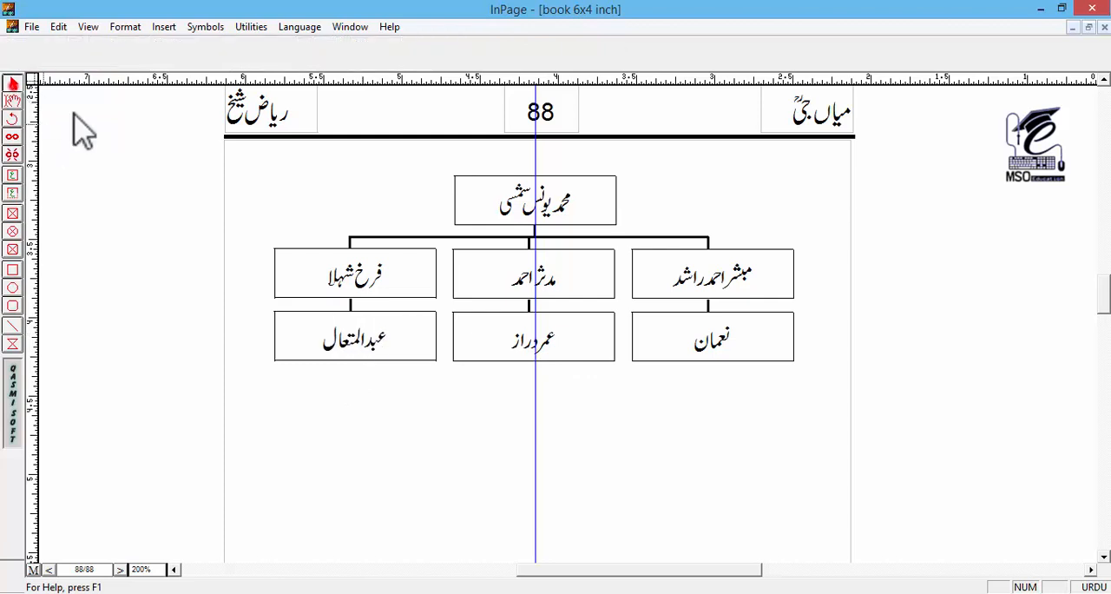
Step: Duplicate the top name box with its branching lines and first child row, placing the copy below the chart at about 4.70 inches down
drag(457, 425, 440, 390)
key(ctrl+1)
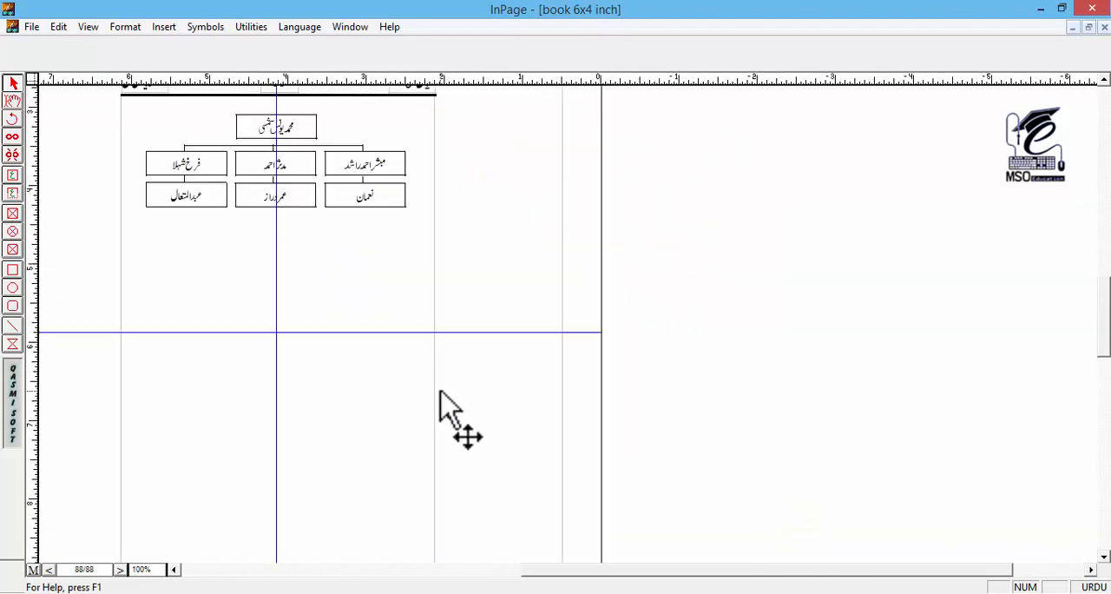
key(ctrl+2)
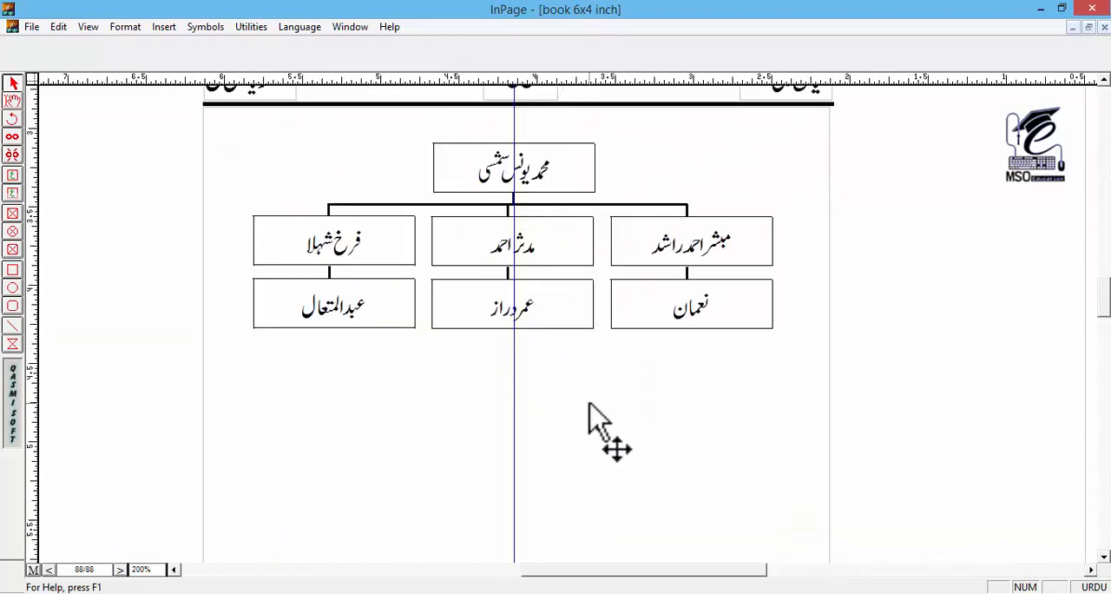
mouse_move(596, 427)
mouse_down()
mouse_move(588, 359)
mouse_move(575, 426)
mouse_up()
drag(593, 470, 583, 429)
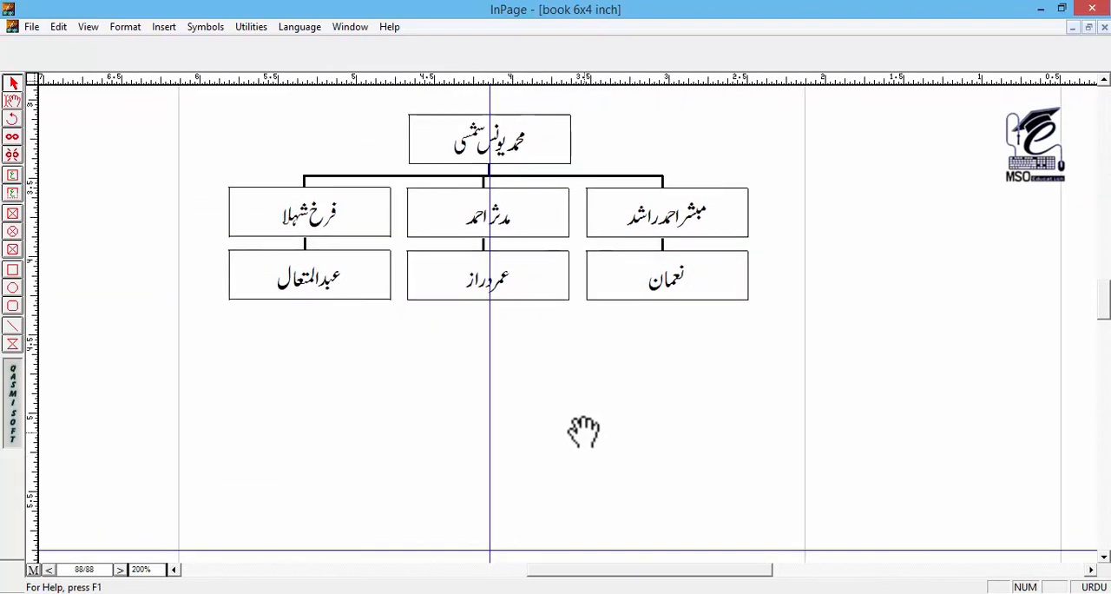
drag(542, 155, 542, 201)
drag(876, 146, 204, 292)
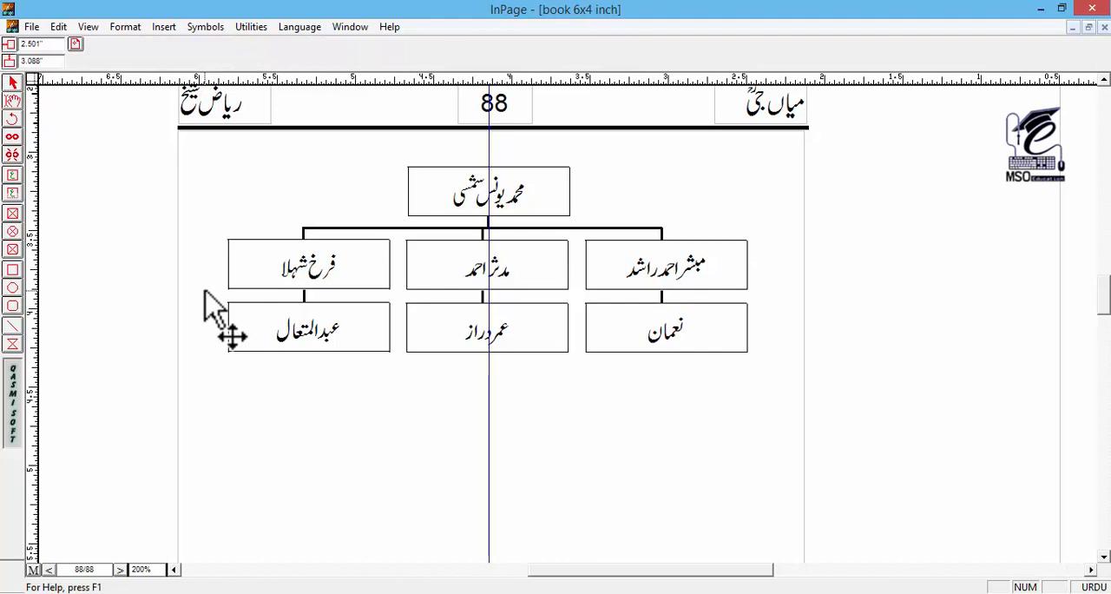
key(ctrl+v)
key(Down)
key(Down)
key(Down)
key(Down)
key(Down)
key(Down)
key(Down)
key(Down)
key(Down)
key(Down)
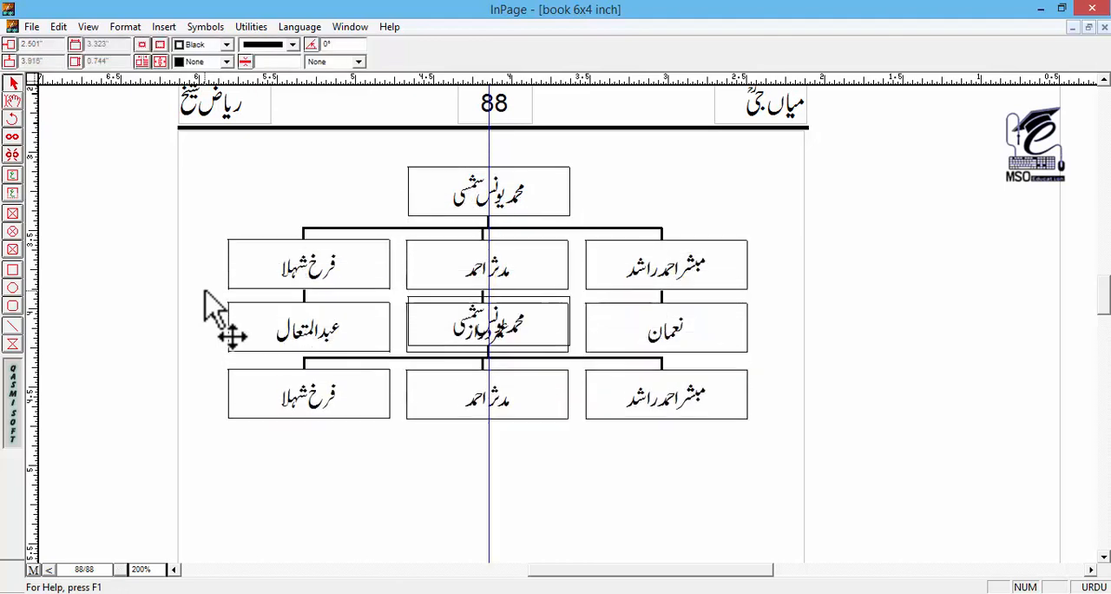
key(Down)
key(Down)
key(Down)
key(Down)
key(Down)
key(Down)
key(Down)
key(Down)
key(Down)
key(Down)
key(Down)
key(Down)
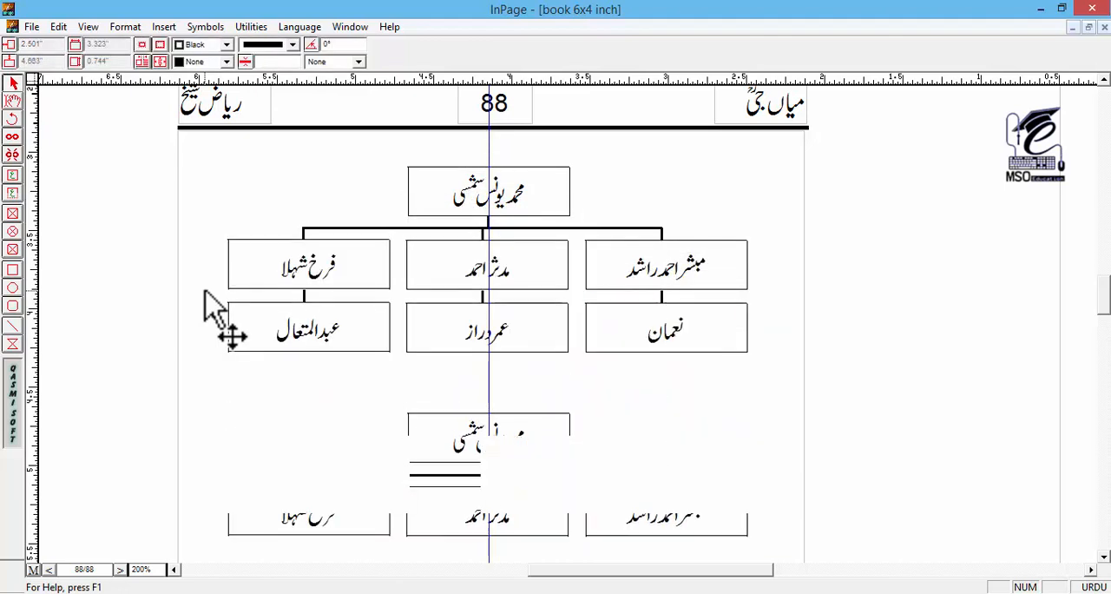
key(Down)
scroll(491, 246, down, 3)
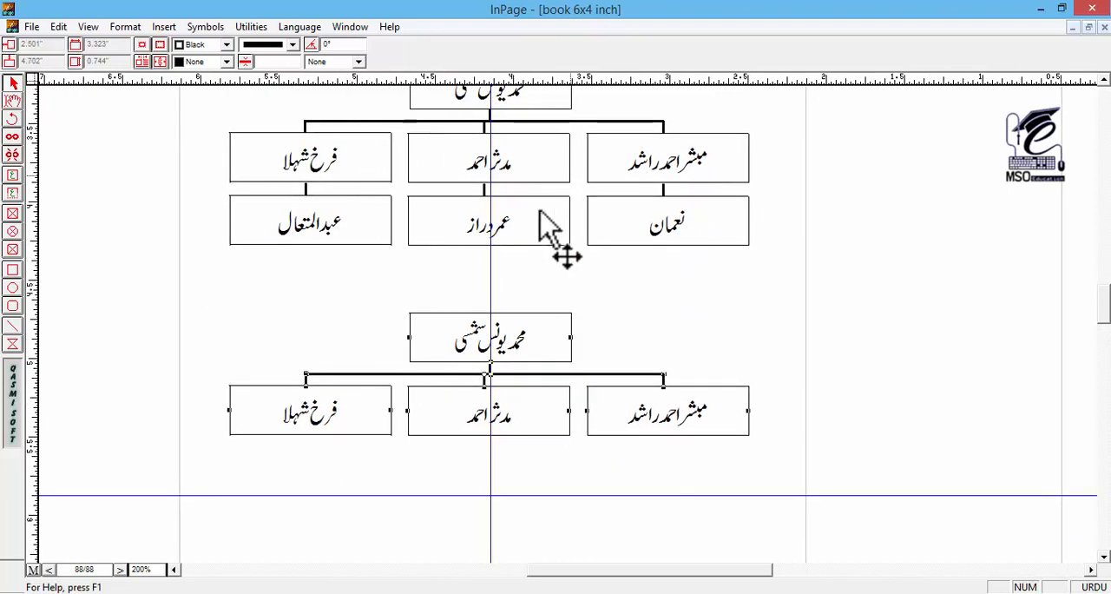
Step: Replace the name in the copied top box of the lower chart with the second family head's name
drag(462, 371, 461, 330)
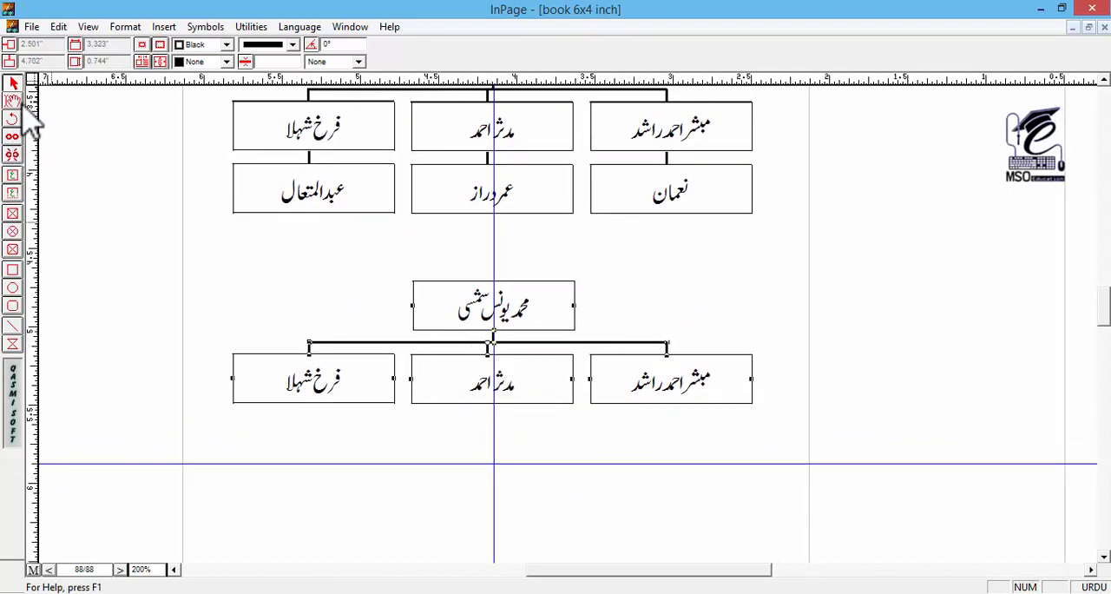
click(19, 98)
triple_click(466, 309)
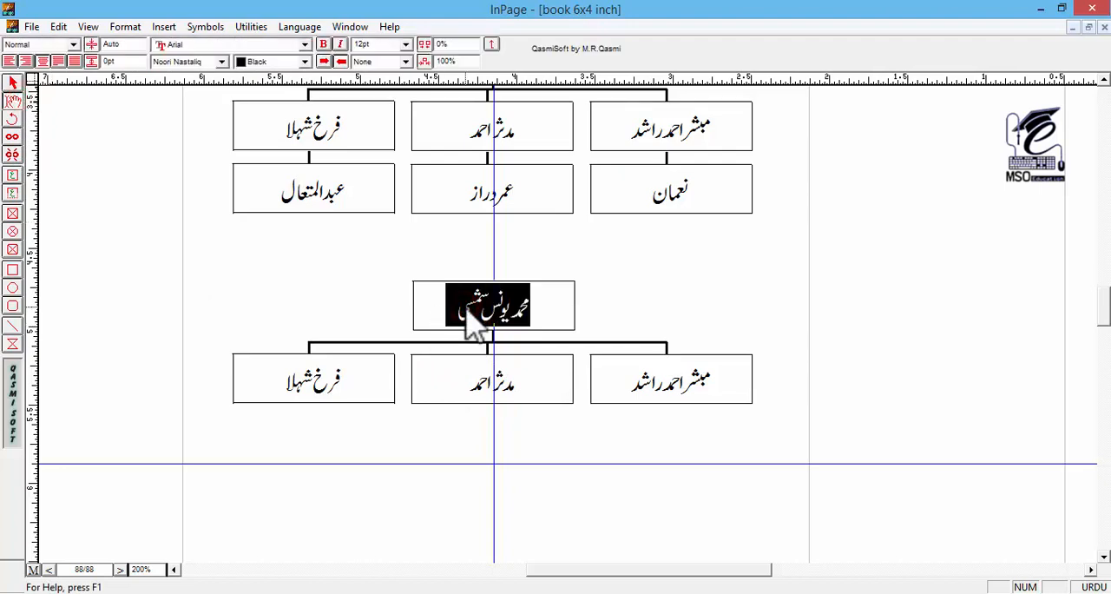
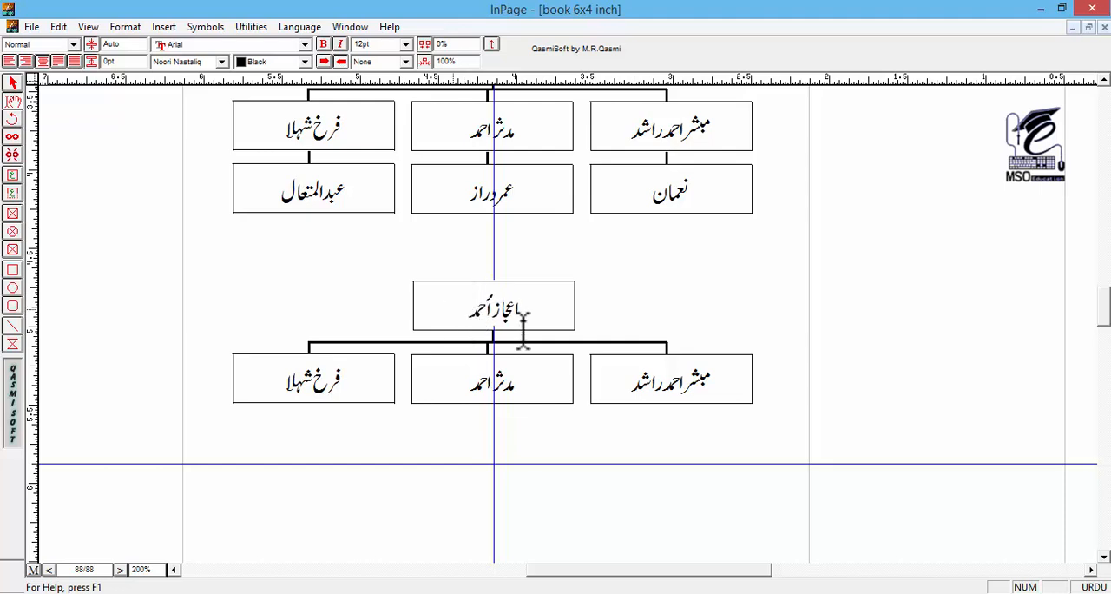
Step: Delete the middle and left child boxes of the lower chart together with their connectors
click(17, 83)
drag(422, 290, 375, 239)
click(621, 328)
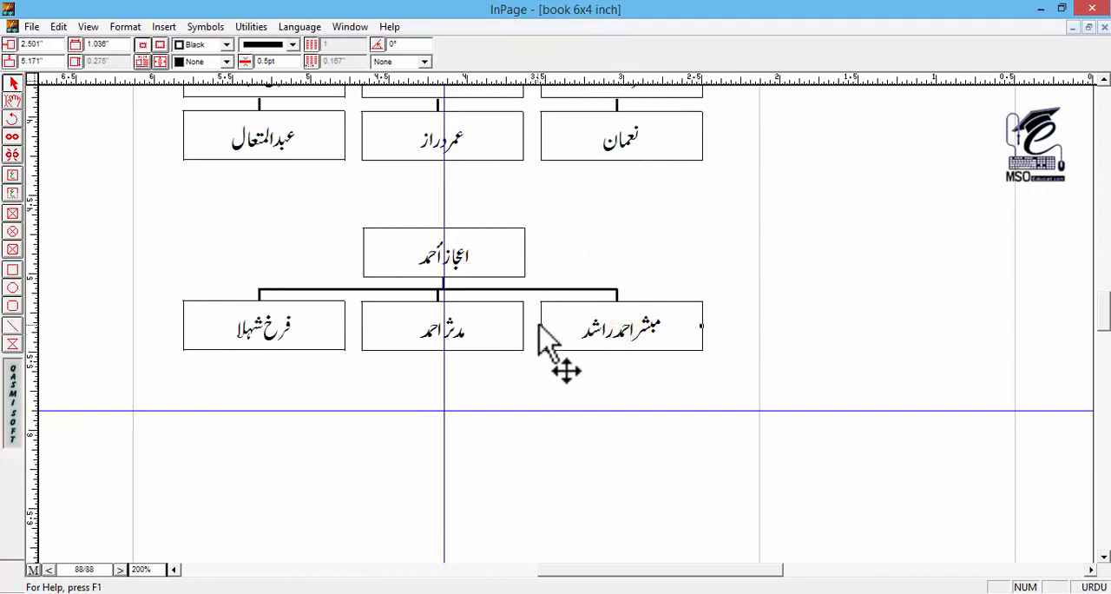
click(468, 318)
shift+click(439, 296)
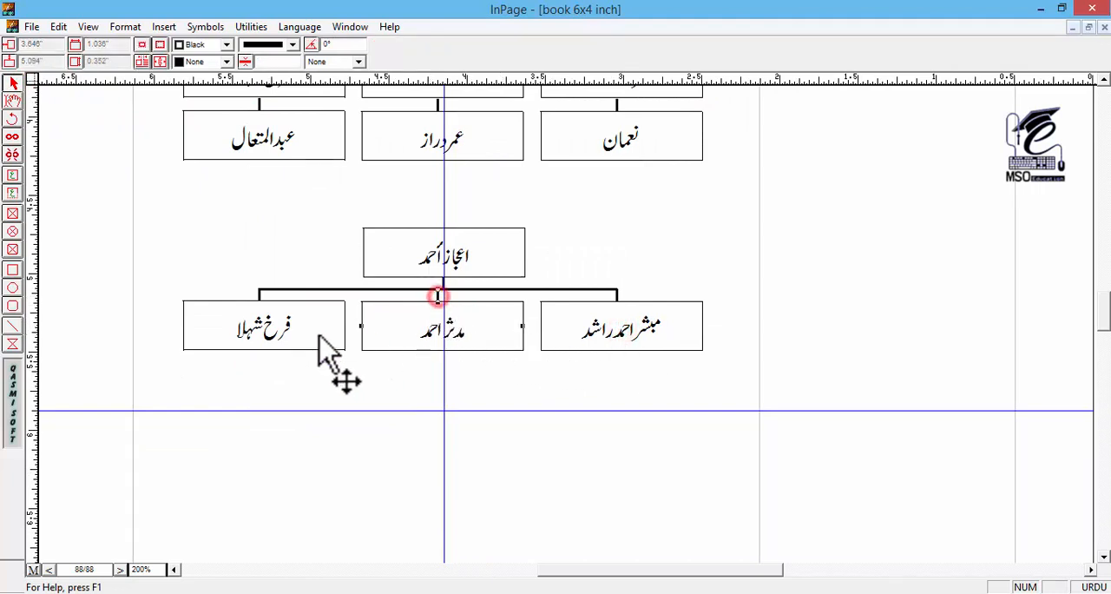
shift+click(319, 335)
key(Delete)
Step: Narrow the remaining child box to 0.677 inches, with its connector centred above it and the branch line's right end extended to meet it
click(617, 295)
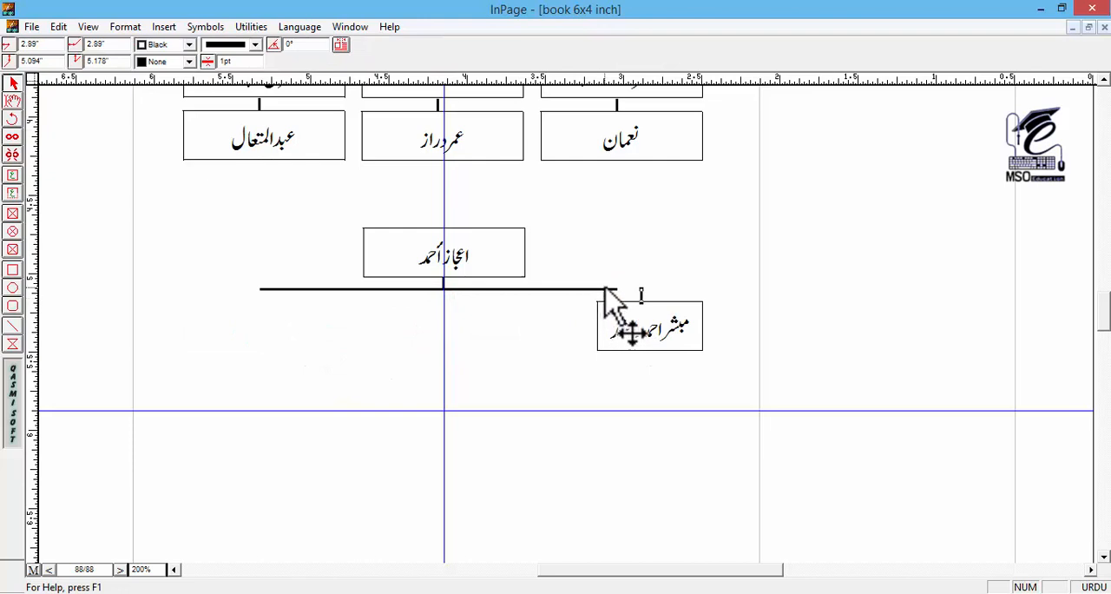
click(605, 290)
drag(618, 289, 642, 301)
Step: Duplicate the narrowed child box with its connector four times leftward, about 0.75 inches apart, for a row of five
click(673, 322)
shift+click(642, 295)
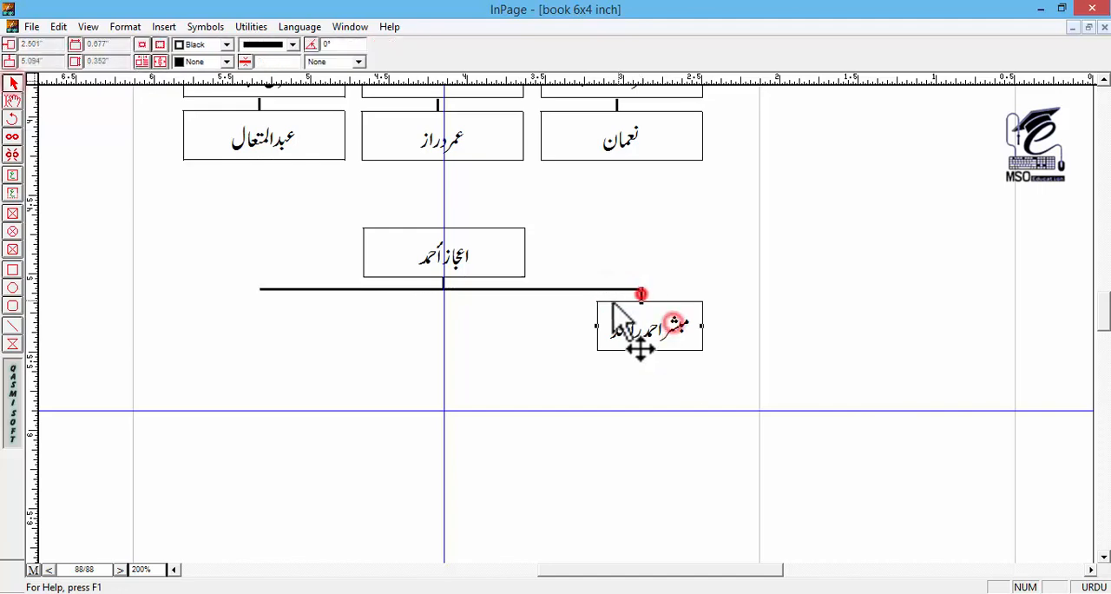
key(ctrl+c)
key(ctrl+v)
key(Left)
key(Left)
key(Left)
key(Left)
key(Left)
key(Left)
key(Left)
key(Left)
key(Left)
key(Left)
key(Left)
key(Left)
key(Left)
key(Left)
key(Left)
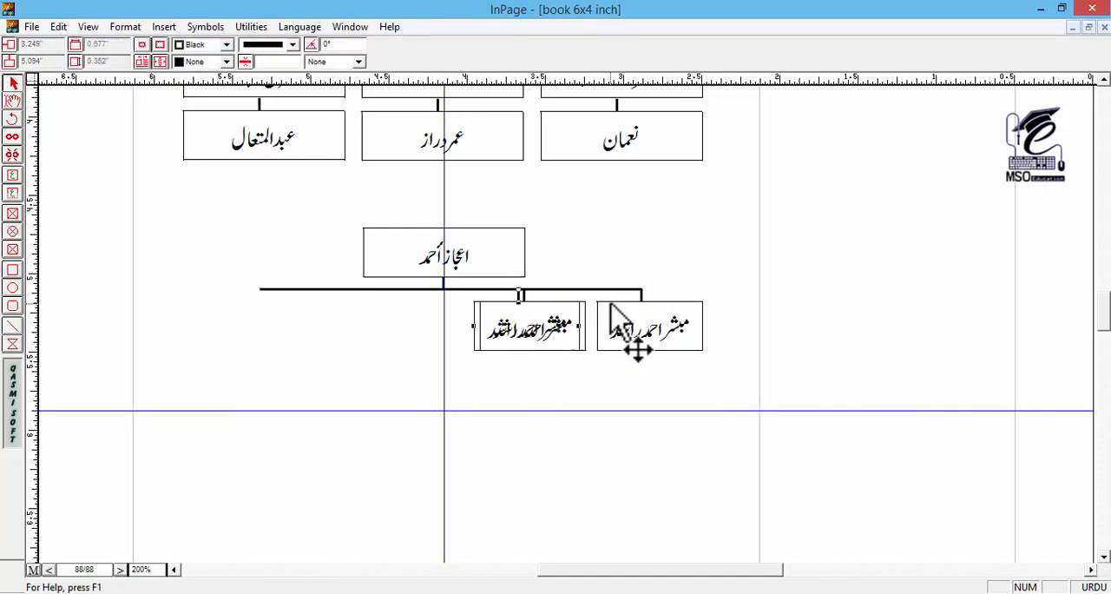
key(Left)
key(Left)
key(Left)
key(Left)
key(Left)
key(Left)
key(Left)
key(Left)
key(Left)
key(Left)
key(Left)
key(Left)
key(Left)
key(Left)
key(Left)
key(Left)
key(Left)
key(Left)
key(Left)
key(Left)
key(Left)
key(Left)
key(Left)
key(Left)
key(Left)
key(Left)
key(Left)
key(Left)
key(Left)
key(Left)
key(Left)
key(Left)
key(Left)
key(Left)
key(Left)
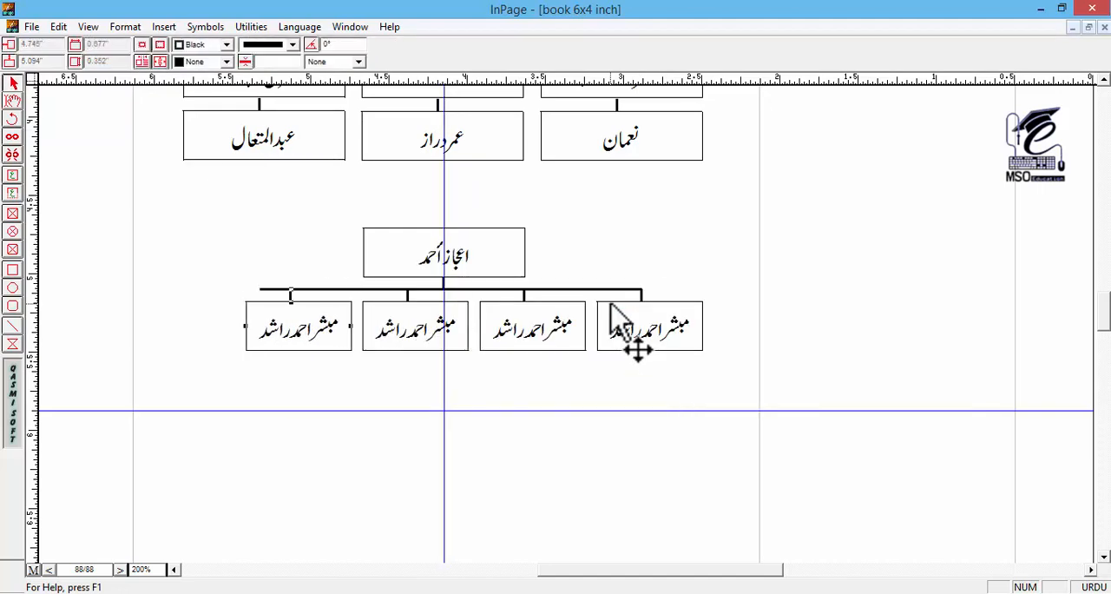
key(Left)
key(Left)
key(Left)
key(Left)
key(Left)
key(Left)
key(Left)
key(Left)
key(Left)
key(Left)
key(Left)
key(Left)
key(Left)
key(Left)
key(Left)
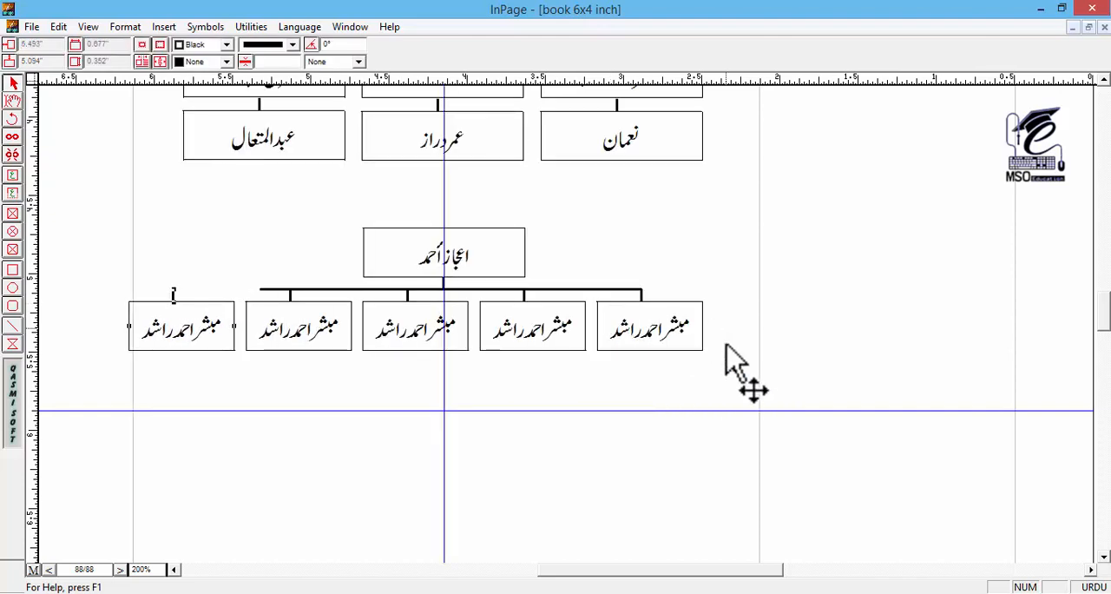
Step: Shift the row of five child boxes and their connectors right to centre it under the top name box
drag(826, 463, 94, 277)
shift+click(311, 289)
key(Right)
key(Right)
key(Right)
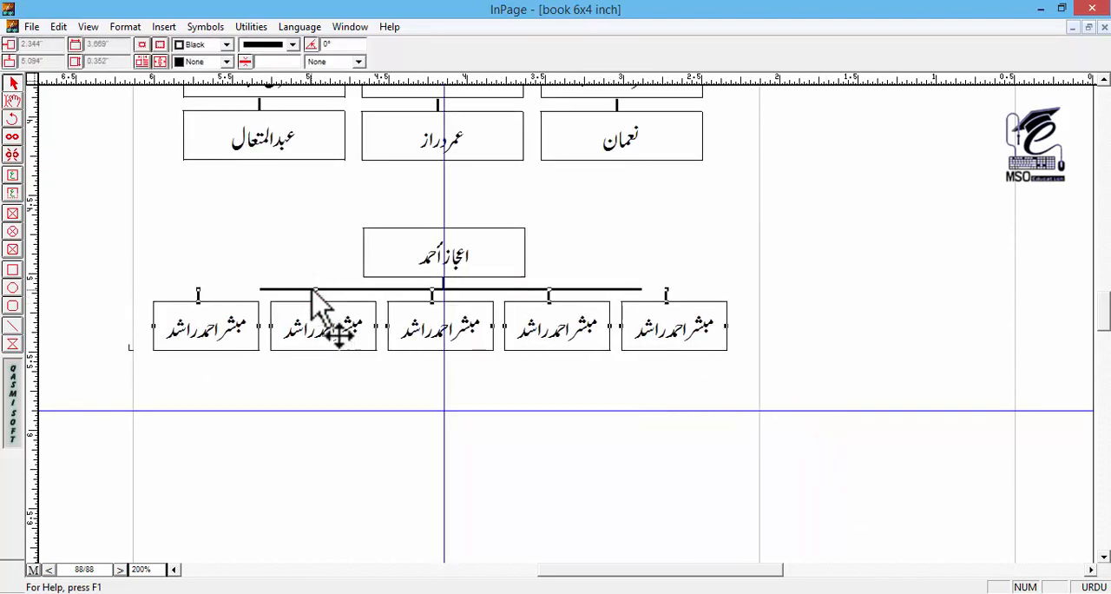
Step: Extend both ends of the lower chart's horizontal branch line to the outermost child connectors
click(500, 392)
click(562, 289)
drag(643, 289, 666, 289)
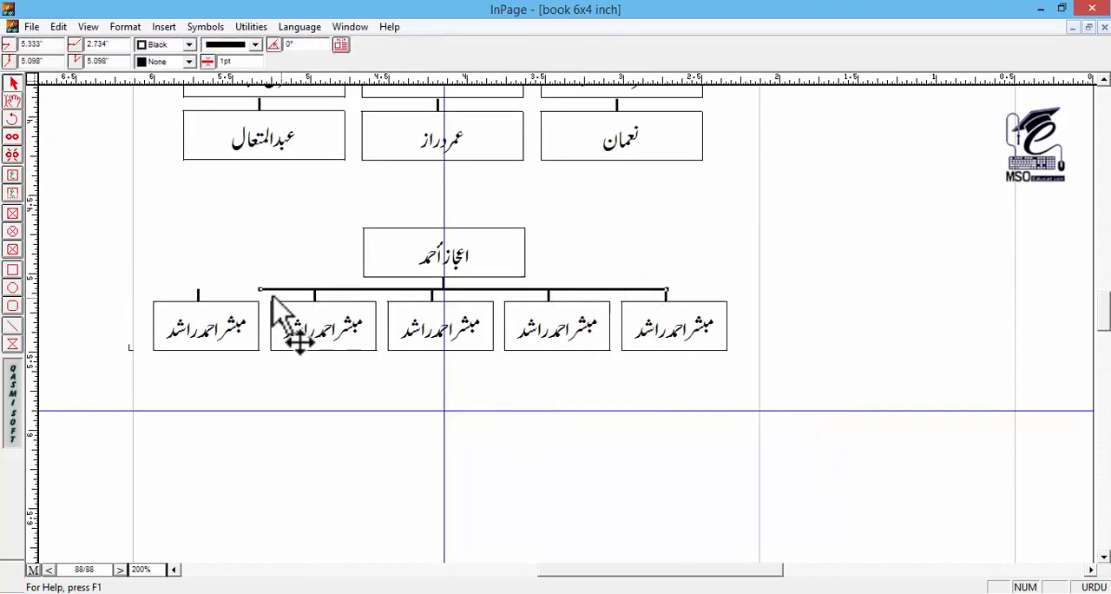
drag(259, 289, 197, 314)
Step: Replace the placeholder name in each of the five child boxes with that child's own name
click(17, 100)
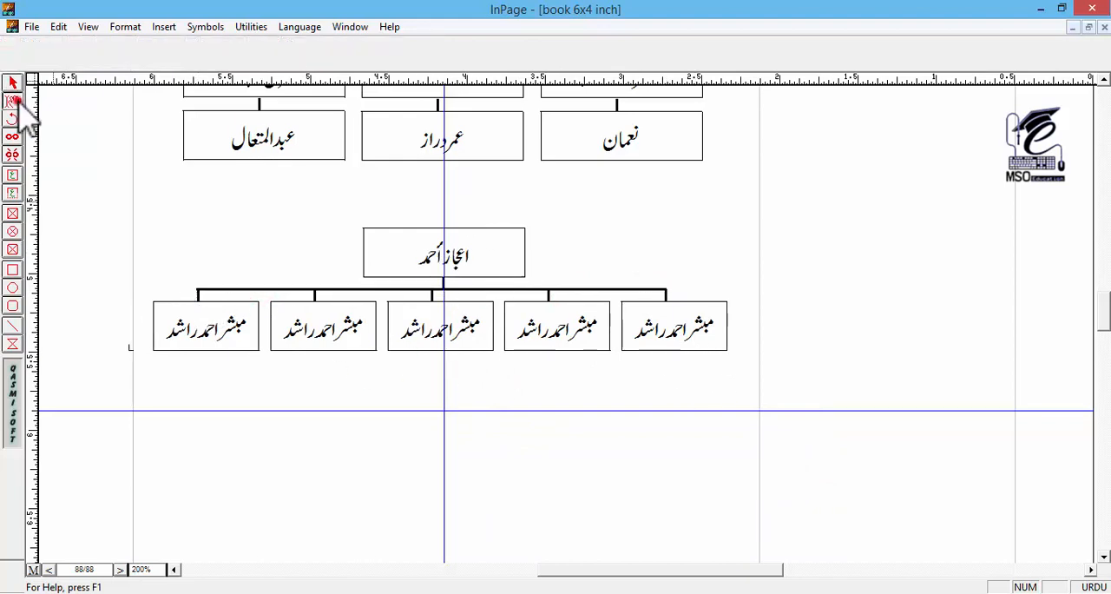
double_click(665, 323)
key(BackSpace)
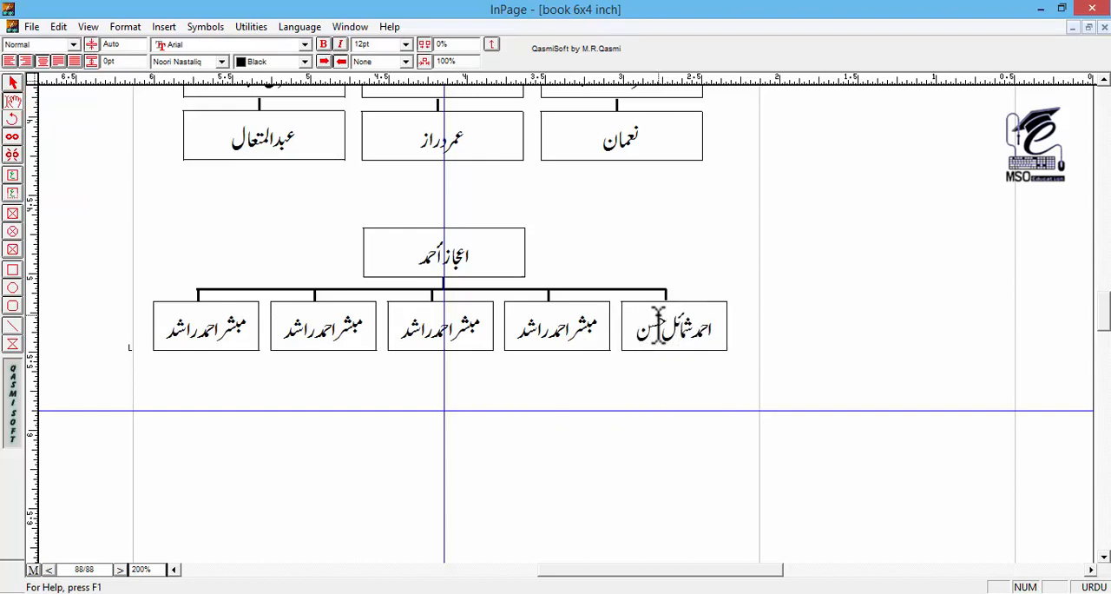
double_click(550, 330)
text(عمران)
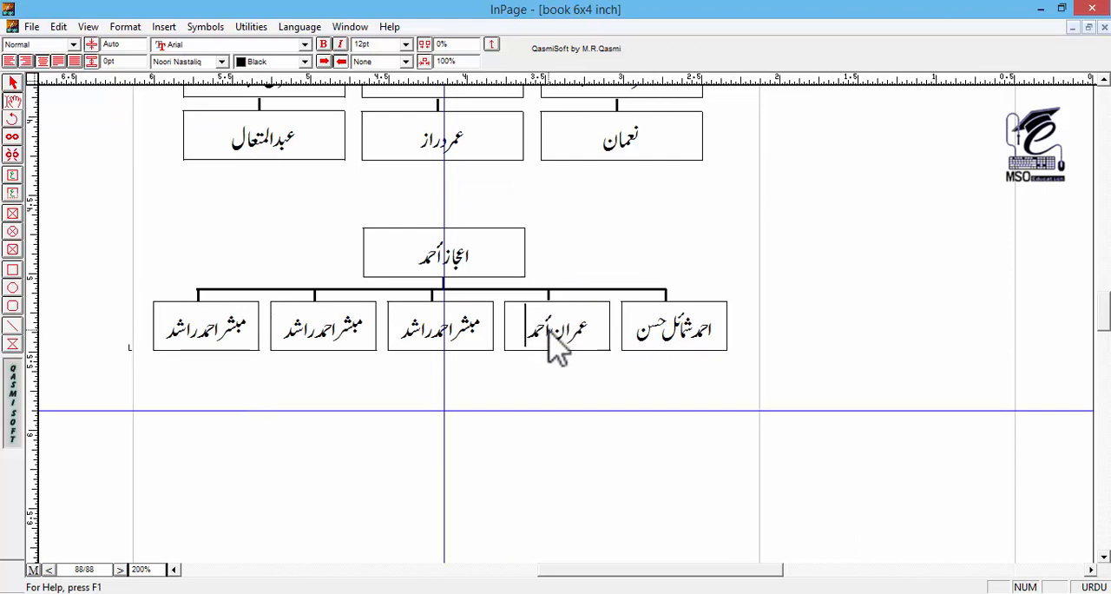
double_click(450, 330)
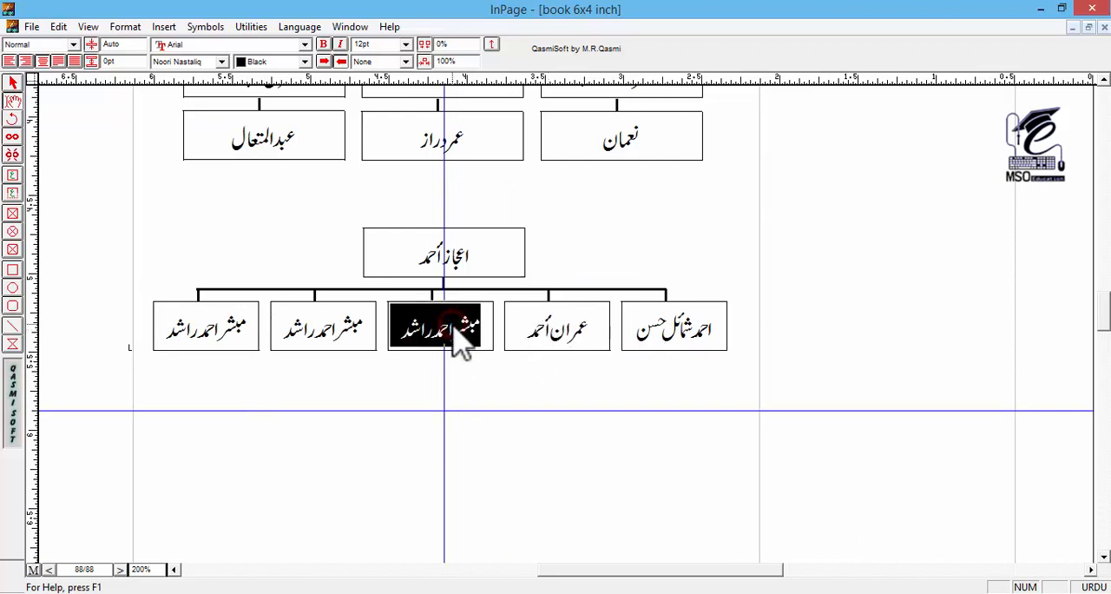
text(کامران)
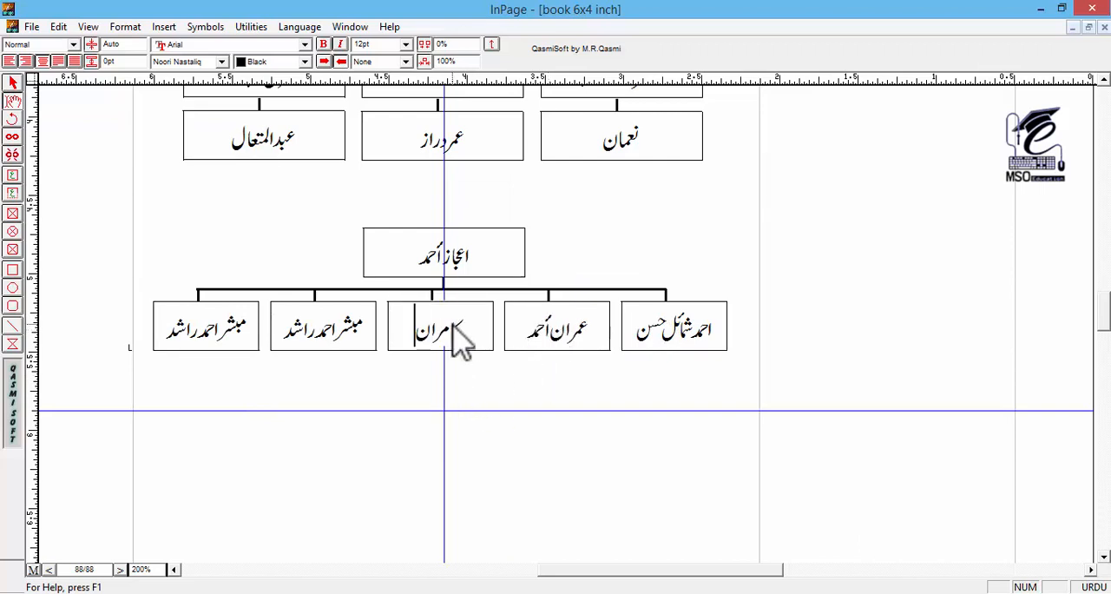
double_click(319, 332)
key(BackSpace)
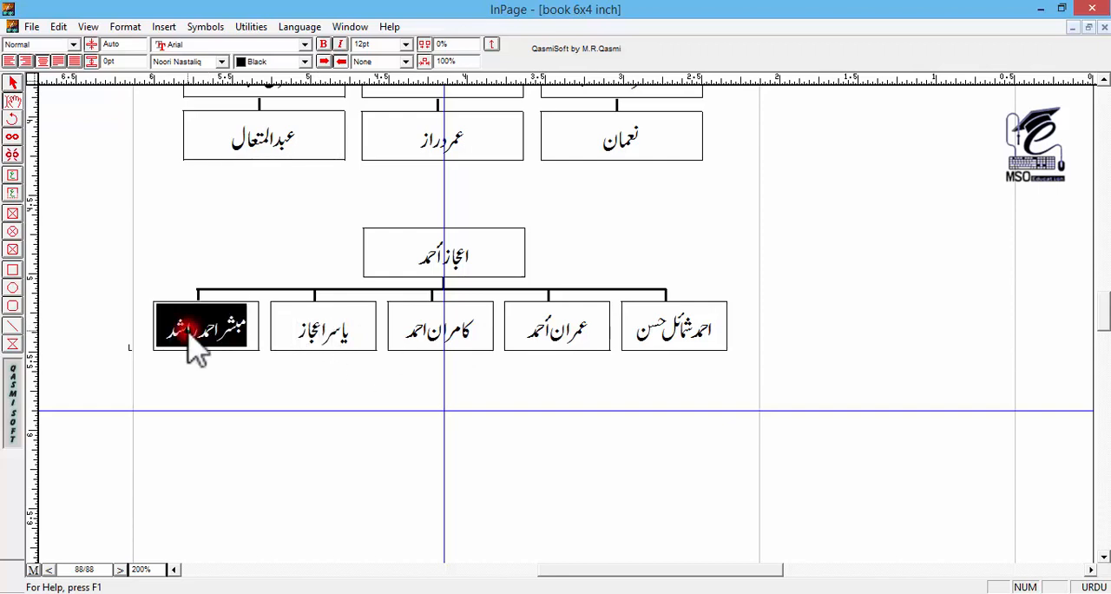
text(عدا)
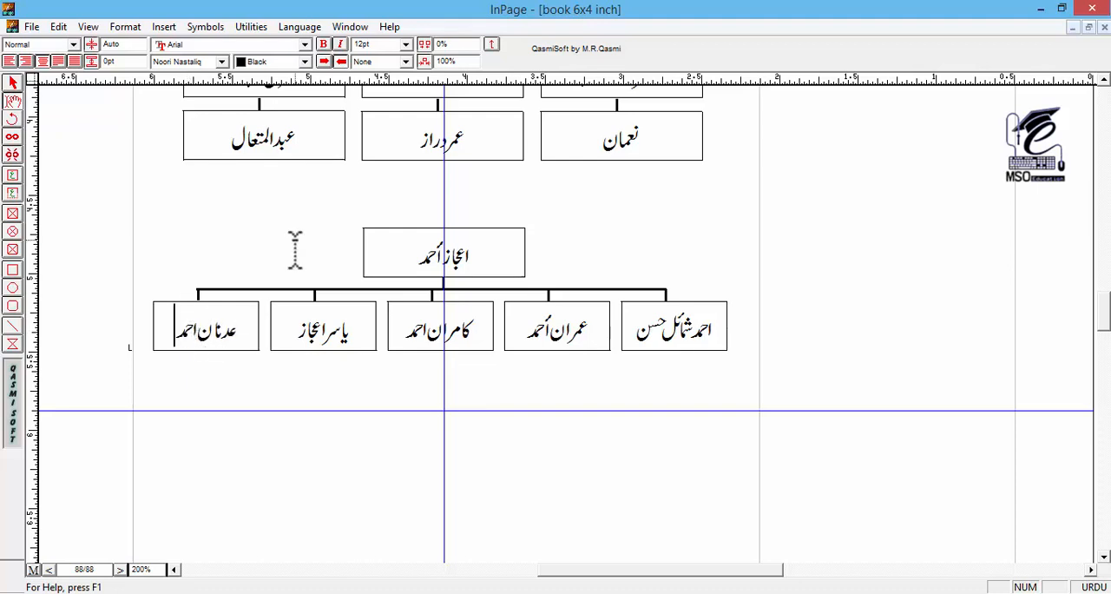
Step: Duplicate the two rightmost child boxes with their connectors and place the copies below the chart at the right page margin, about 6.39 inches down
click(11, 85)
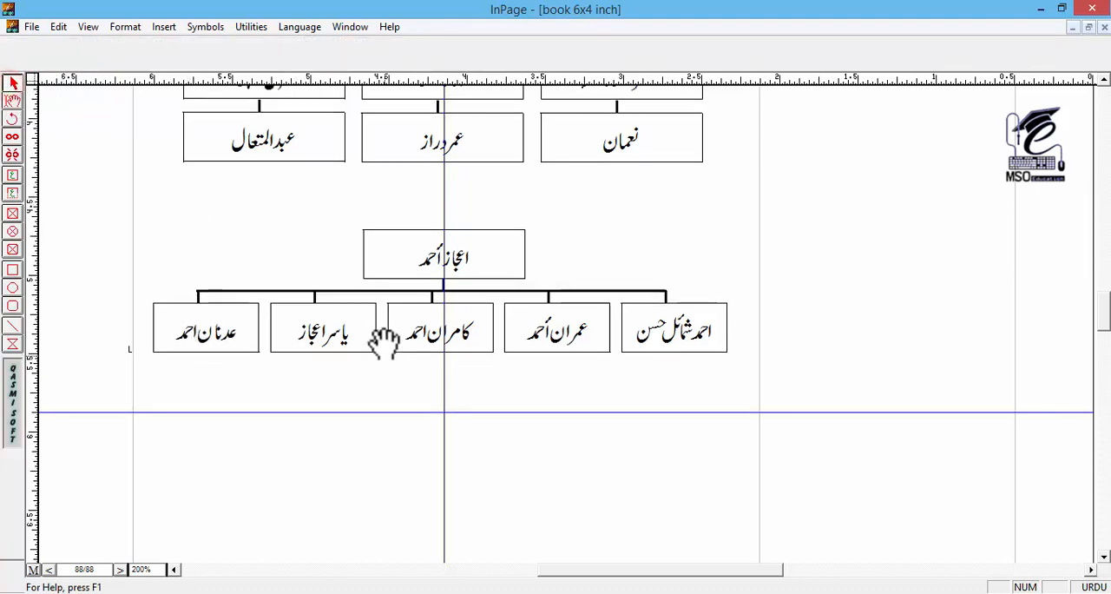
drag(387, 328, 369, 228)
drag(565, 364, 528, 292)
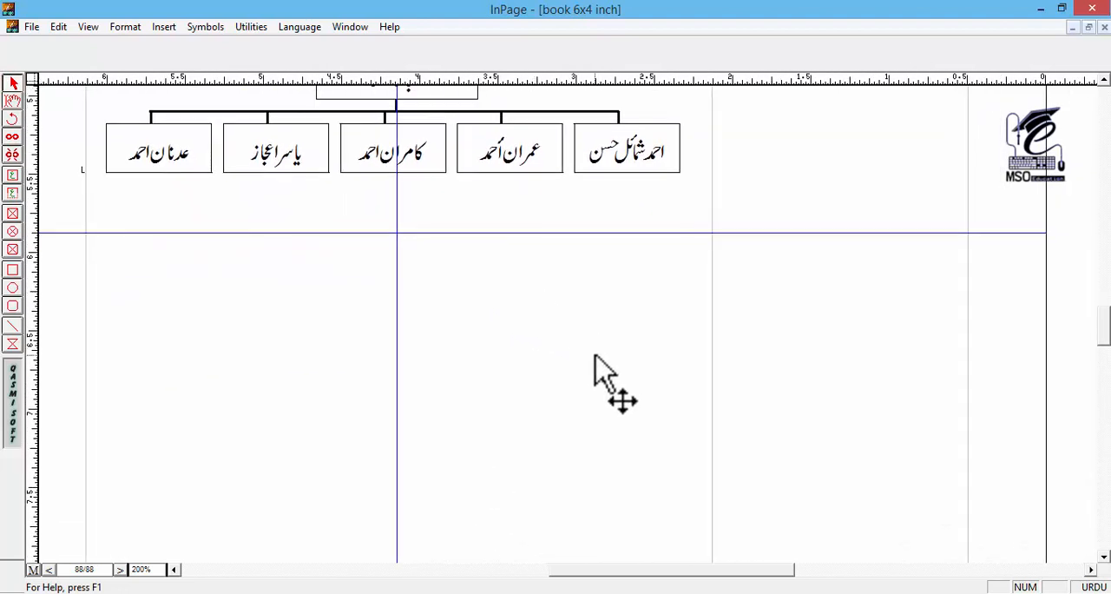
drag(600, 373, 548, 303)
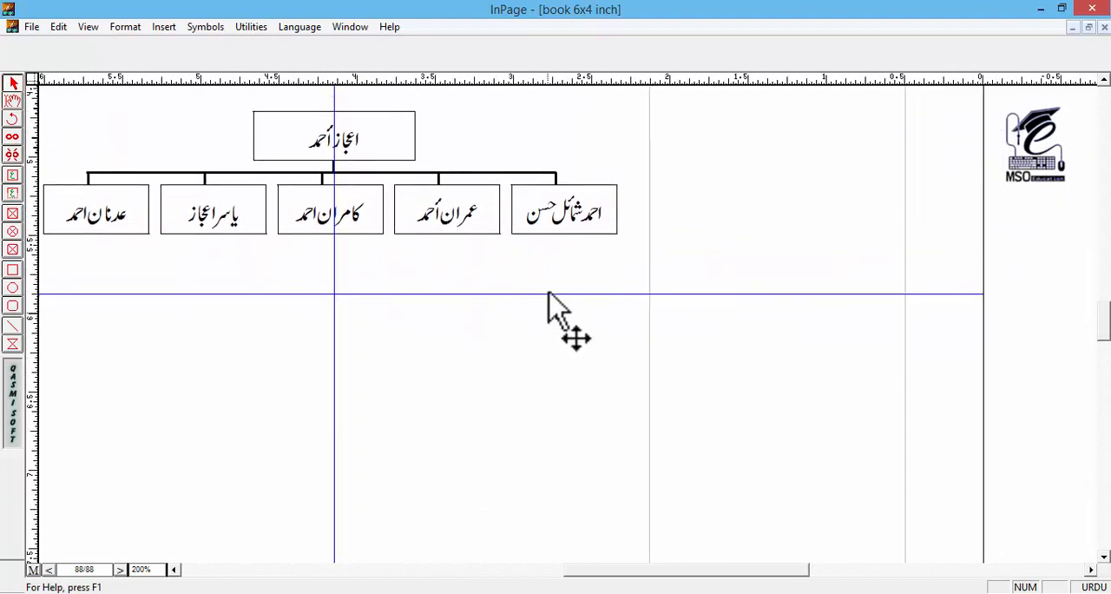
click(554, 213)
click(483, 216)
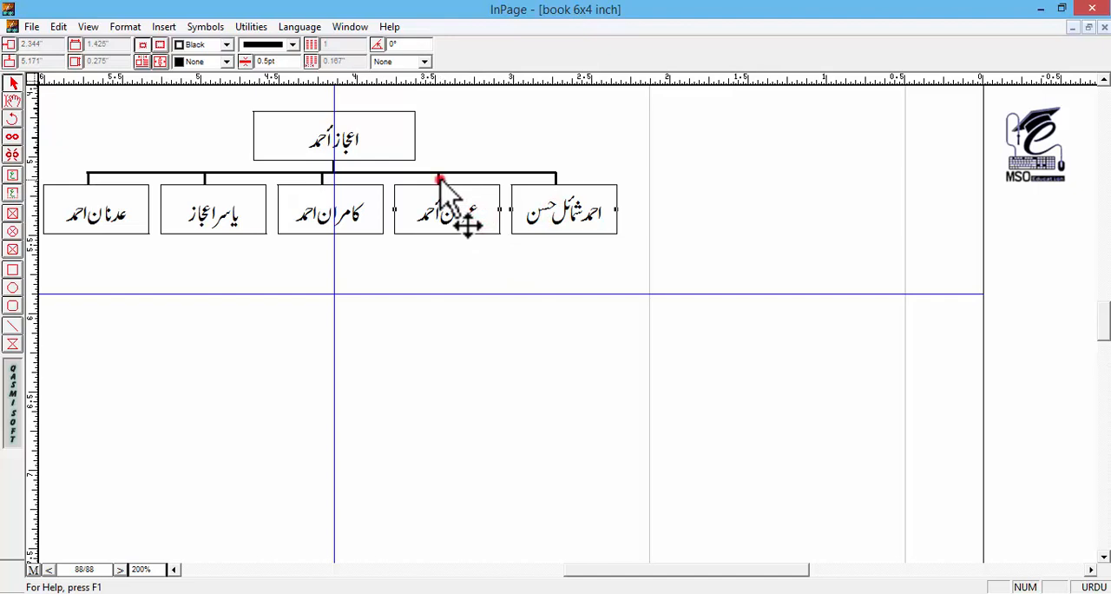
shift+click(441, 180)
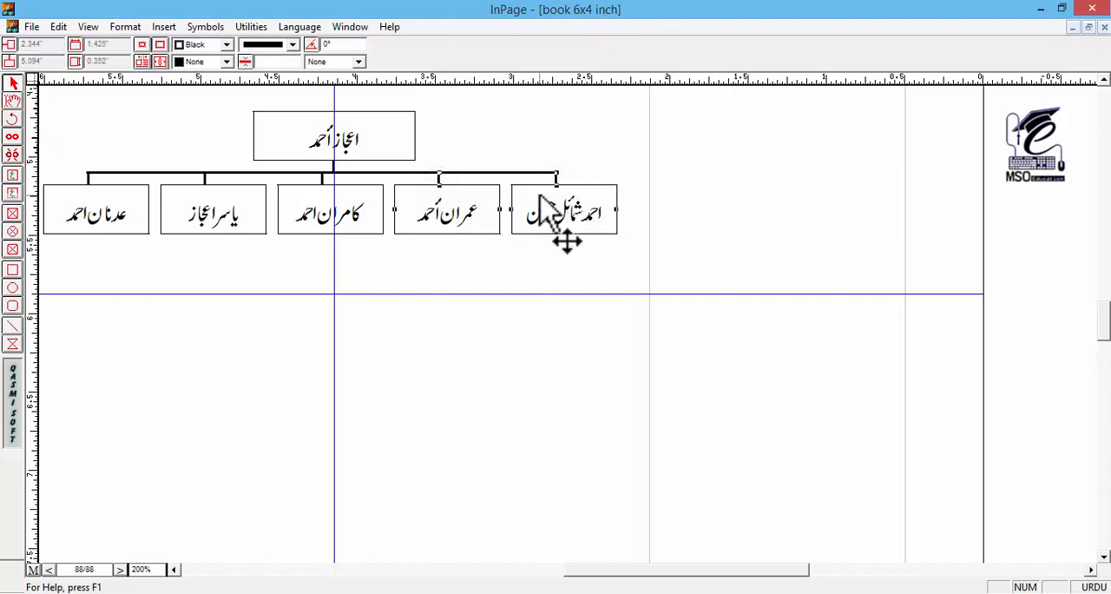
key(ctrl+c)
key(ctrl+v)
key(Down)
key(Down)
key(Down)
key(Down)
key(Down)
key(Down)
key(Down)
key(Down)
key(Down)
key(Down)
key(Down)
key(Down)
key(Down)
key(Down)
key(Down)
key(Down)
key(Down)
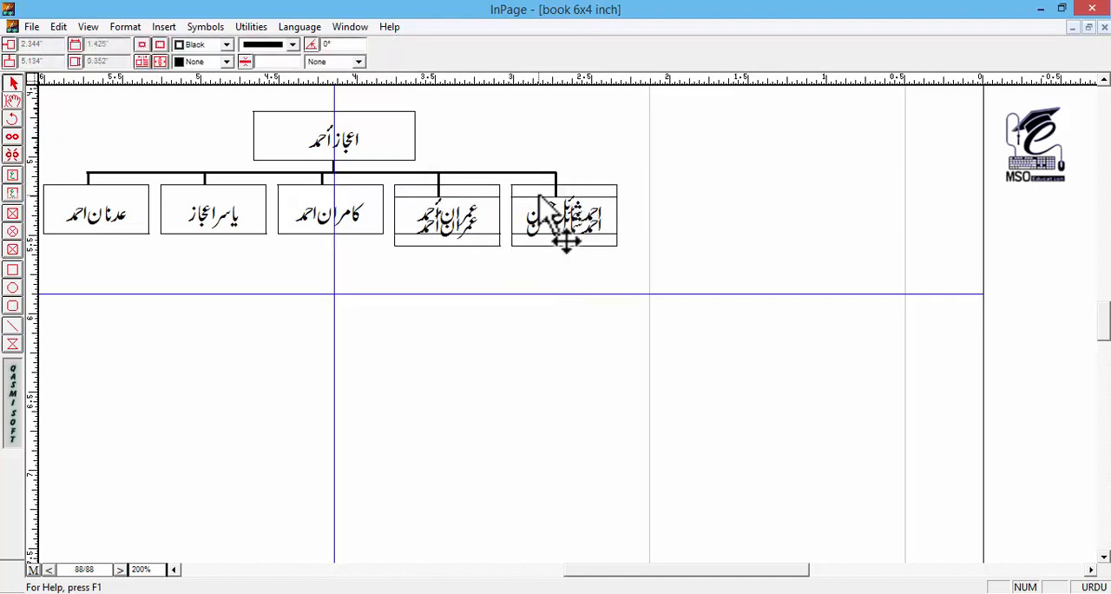
key(Down)
key(Down)
key(Down)
key(Down)
key(Down)
key(Down)
key(Down)
key(Down)
key(Down)
key(Down)
key(Down)
key(Down)
key(Down)
key(Down)
key(Right)
key(Right)
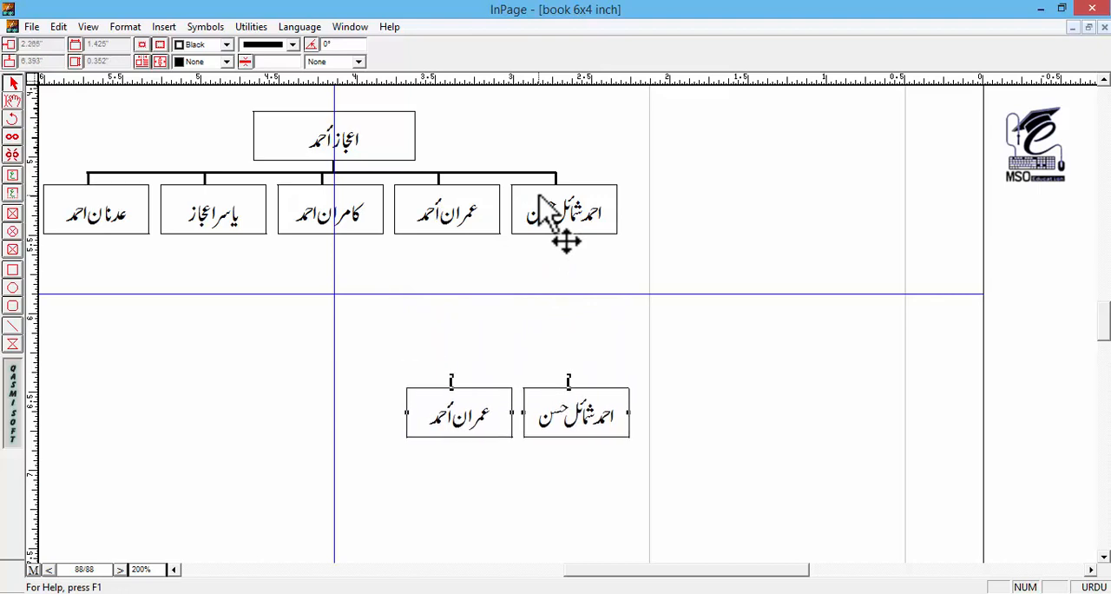
key(Right)
key(Right)
key(Right)
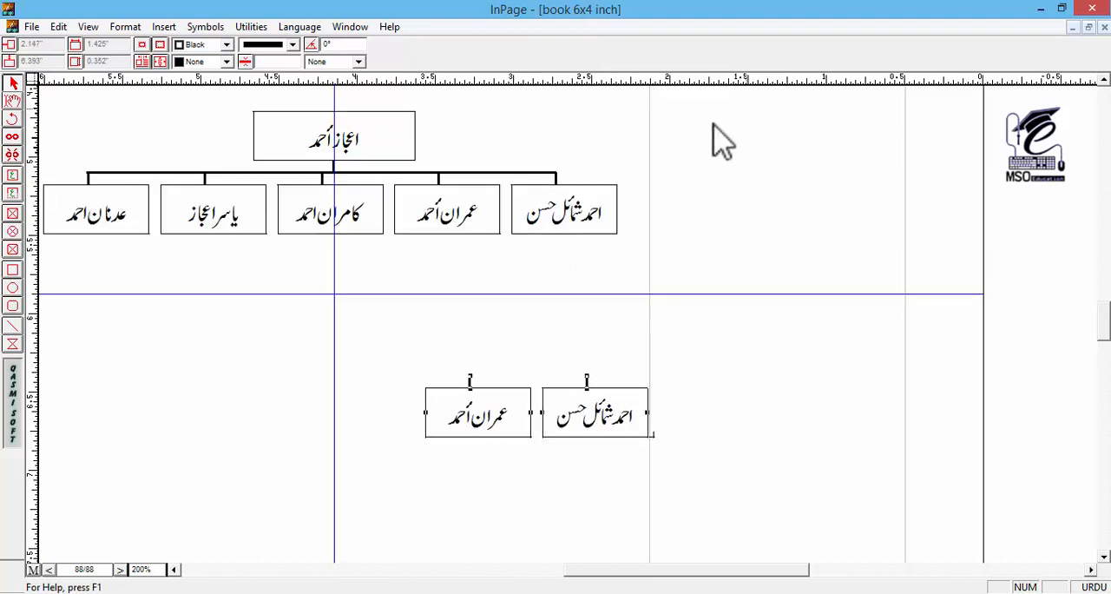
Step: Duplicate the horizontal branch line above the two copied boxes, shorten it to their span, and rest it on their connectors
click(682, 204)
click(556, 184)
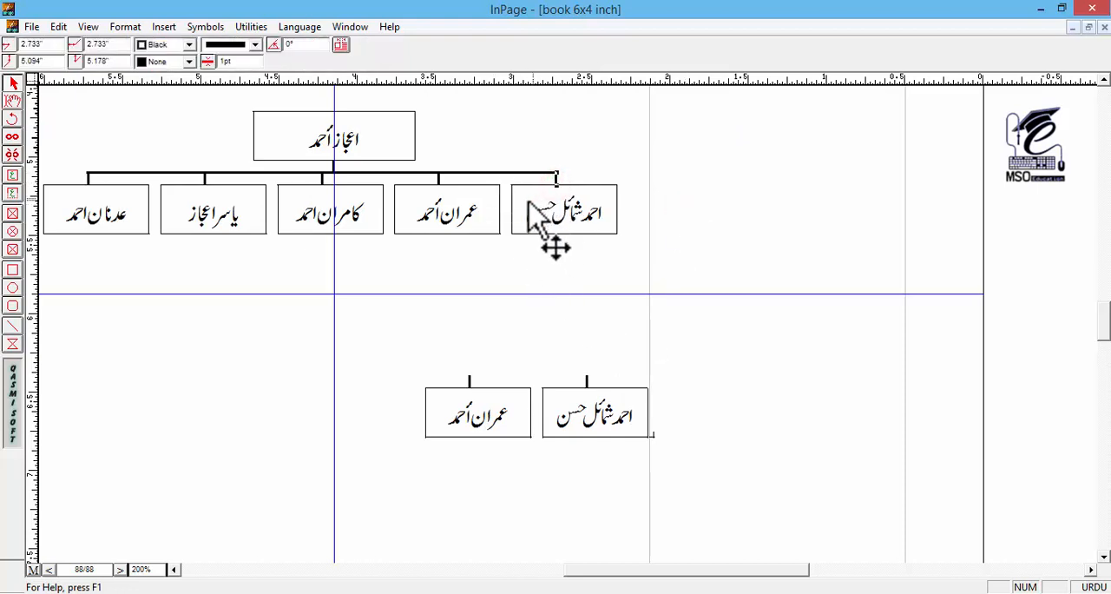
click(476, 172)
key(ctrl+c)
key(ctrl+v)
click(645, 362)
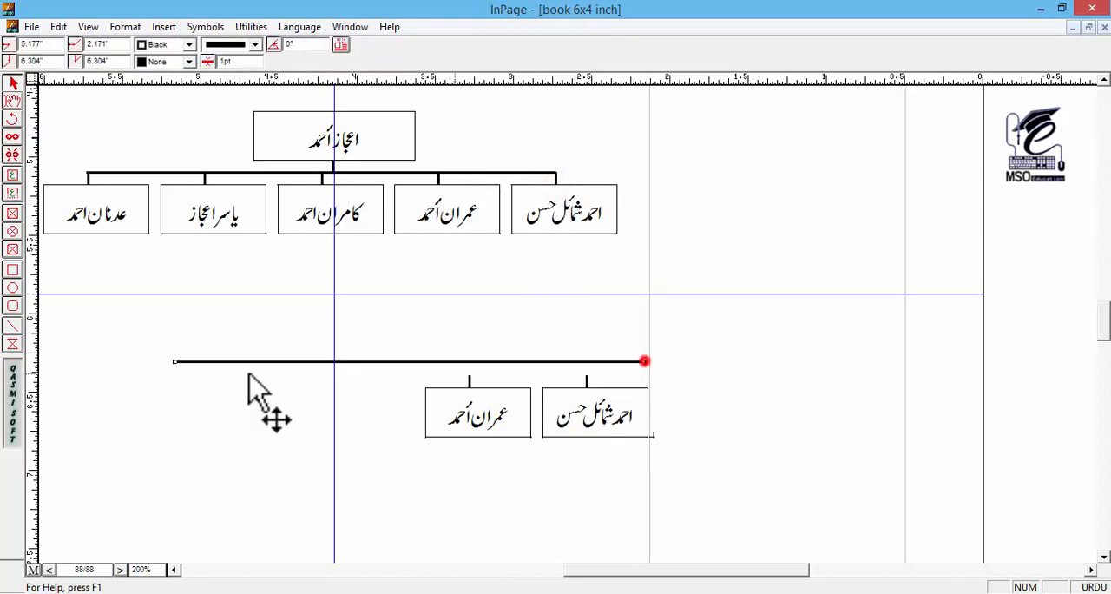
drag(174, 361, 467, 361)
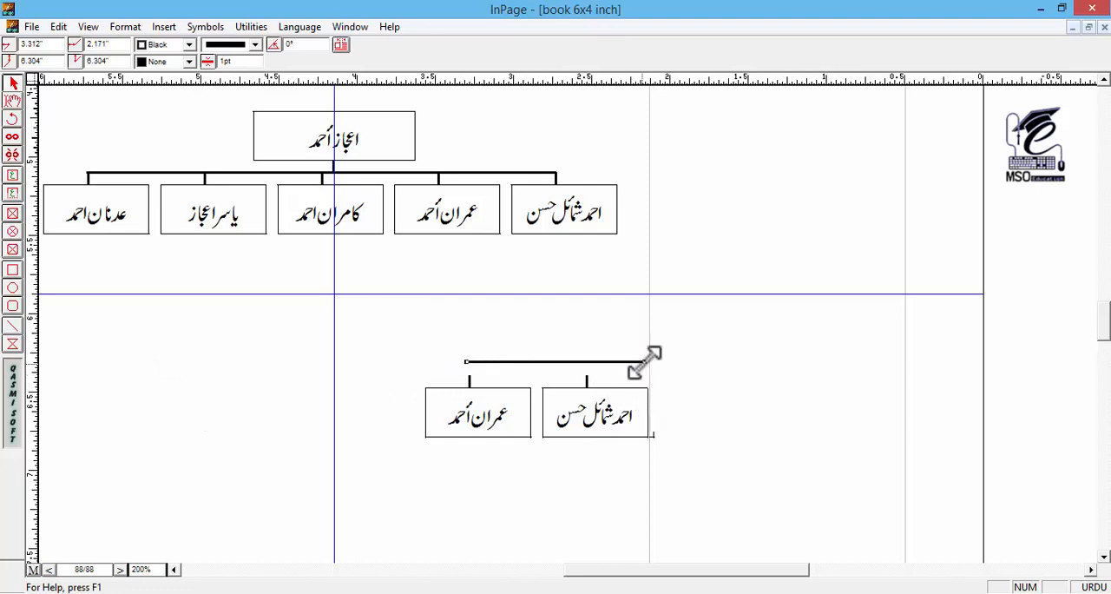
drag(645, 361, 591, 367)
click(613, 321)
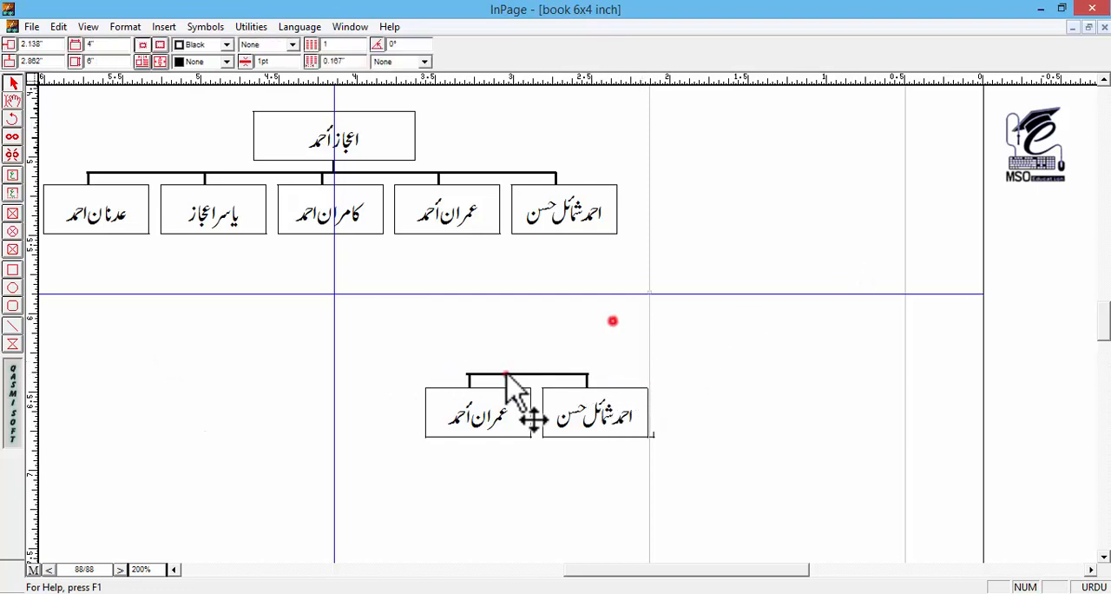
Step: Trim the left end of the short branch line to line up with the left box's connector
click(507, 374)
drag(465, 375, 467, 373)
click(514, 346)
click(580, 372)
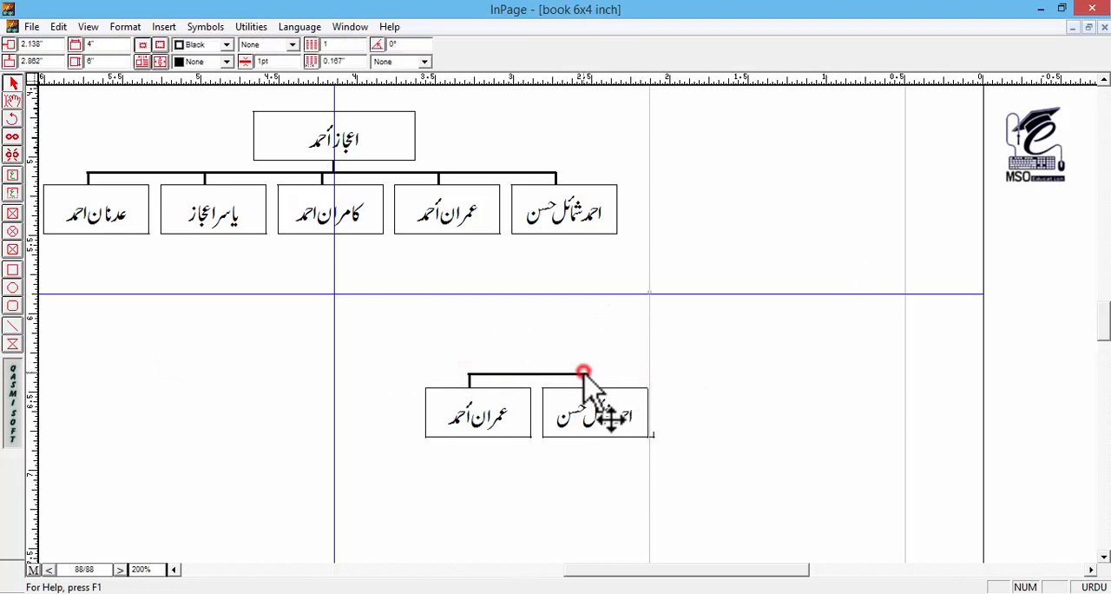
drag(469, 375, 470, 373)
click(490, 349)
click(498, 374)
click(498, 360)
click(571, 374)
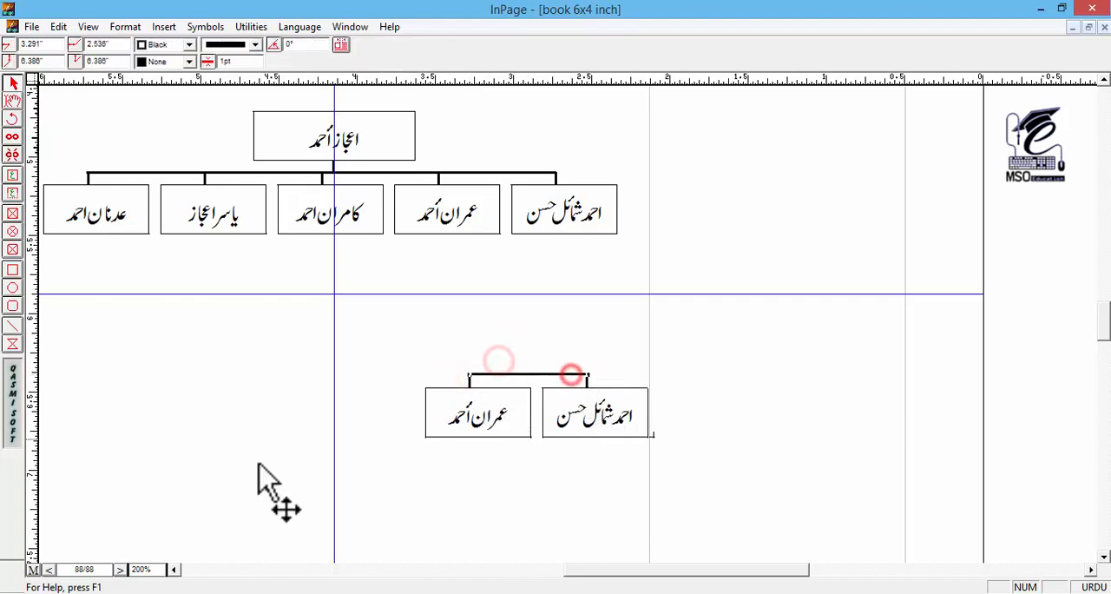
Step: Fine-tune the right end of the short branch line to meet the outer edge of the right box's connector
drag(164, 568, 119, 585)
text(300)
key(Return)
click(535, 225)
click(615, 325)
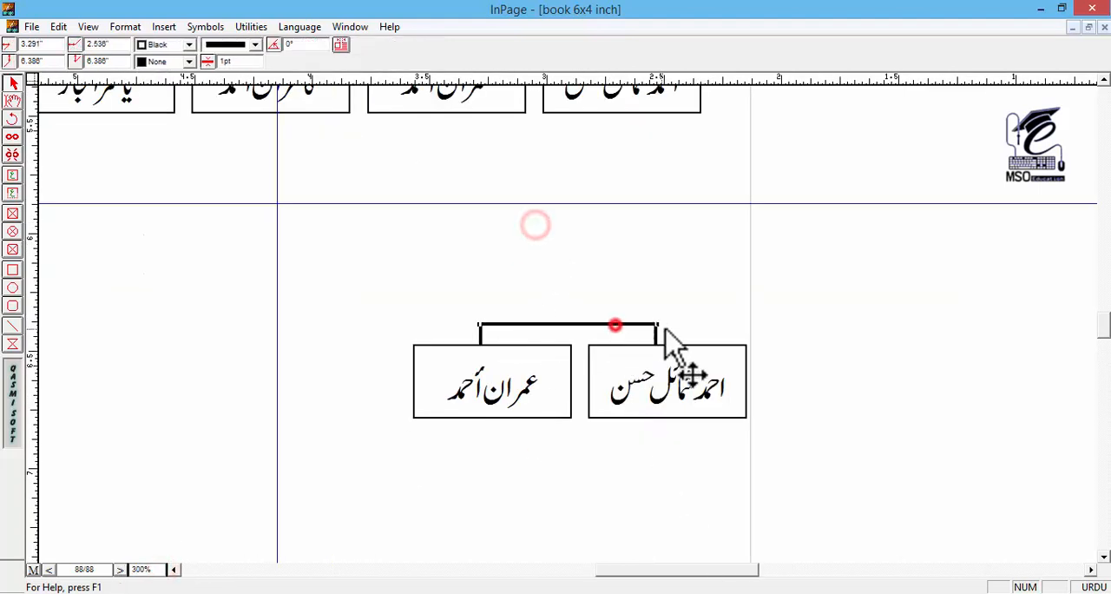
drag(659, 324, 661, 324)
click(672, 322)
click(678, 322)
click(13, 101)
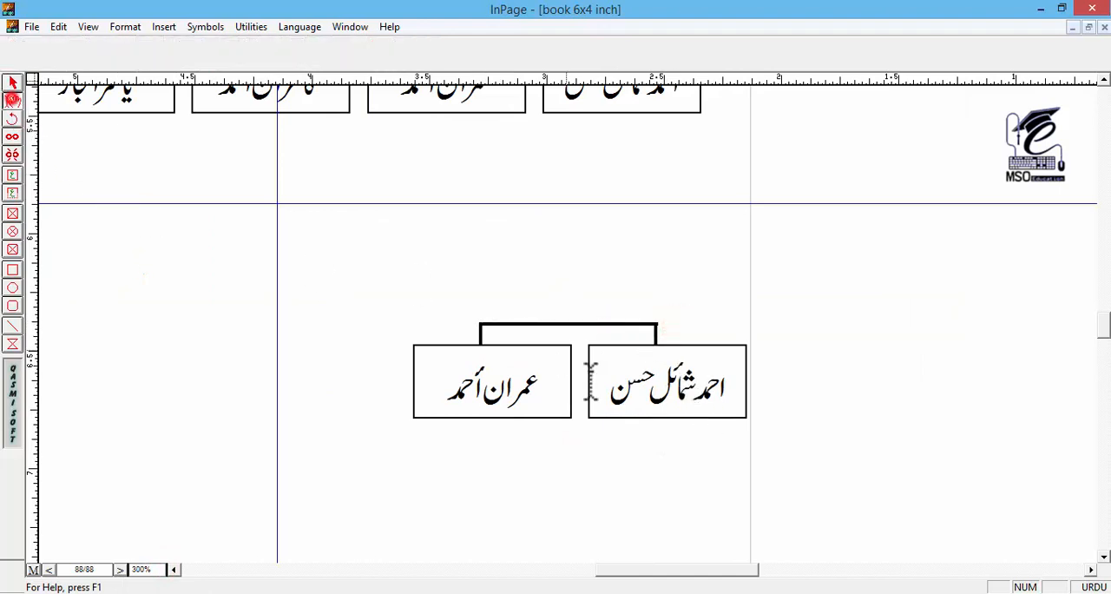
Step: Replace the names in the two copied boxes below the chart with the two grandchildren's names
triple_click(665, 387)
text(انس)
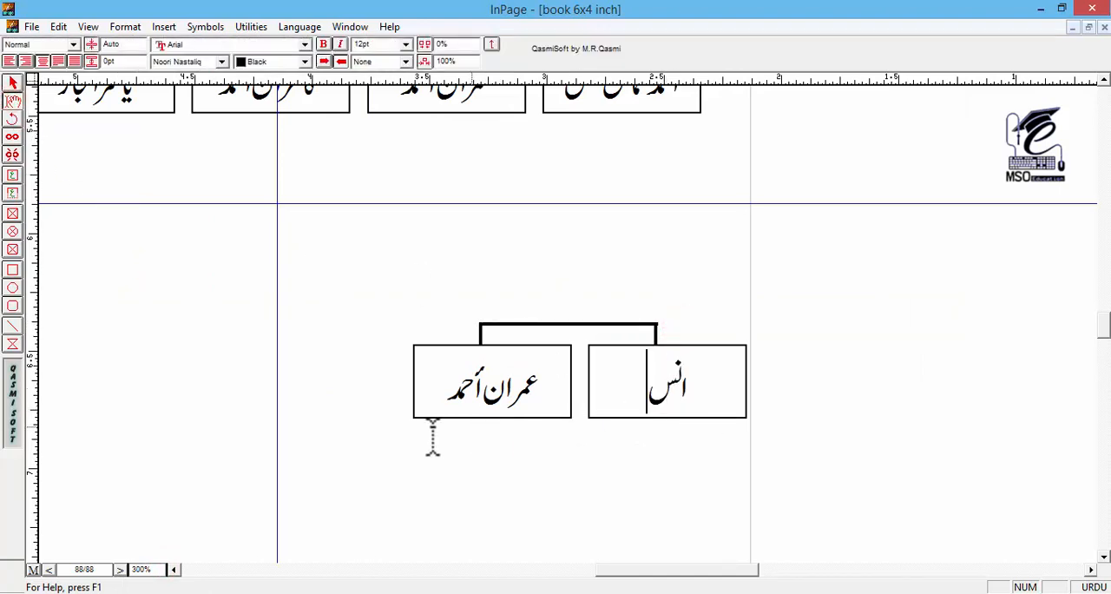
triple_click(489, 382)
text(اسل)
click(12, 82)
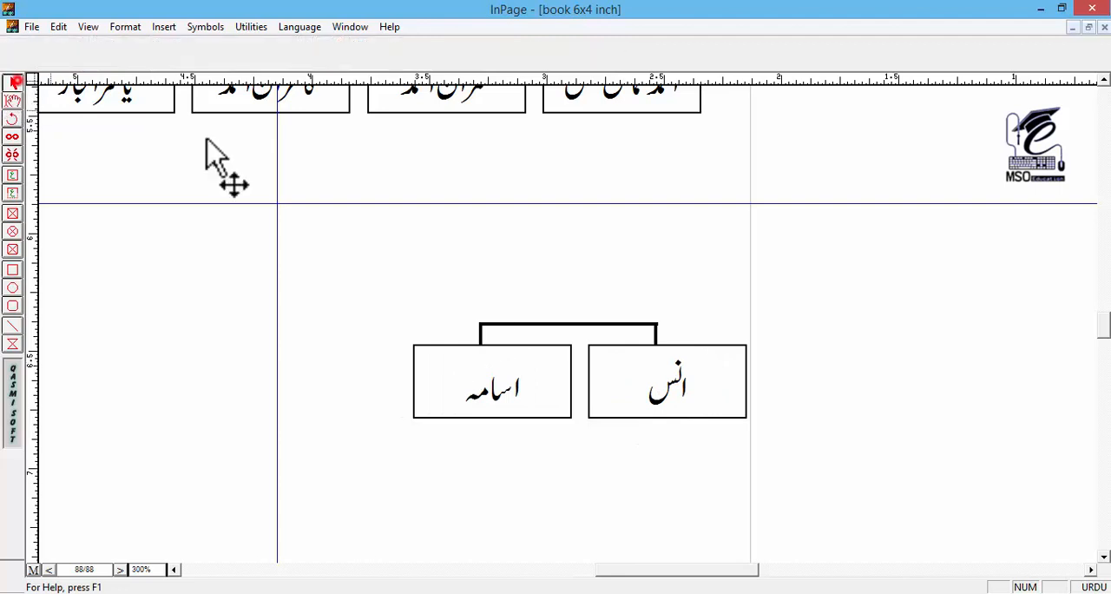
Step: Move the two grandchild boxes with their connectors and branch line up closer to the child row, with the boxes about 5.87 inches down
drag(500, 313, 483, 252)
click(834, 346)
drag(861, 347, 397, 501)
drag(536, 463, 538, 322)
drag(765, 175, 724, 250)
Step: Narrow both grandchild boxes to about 0.34 inches wide and shift the branch line with its connectors right above them
click(595, 376)
drag(568, 376, 605, 377)
click(496, 377)
drag(393, 377, 526, 376)
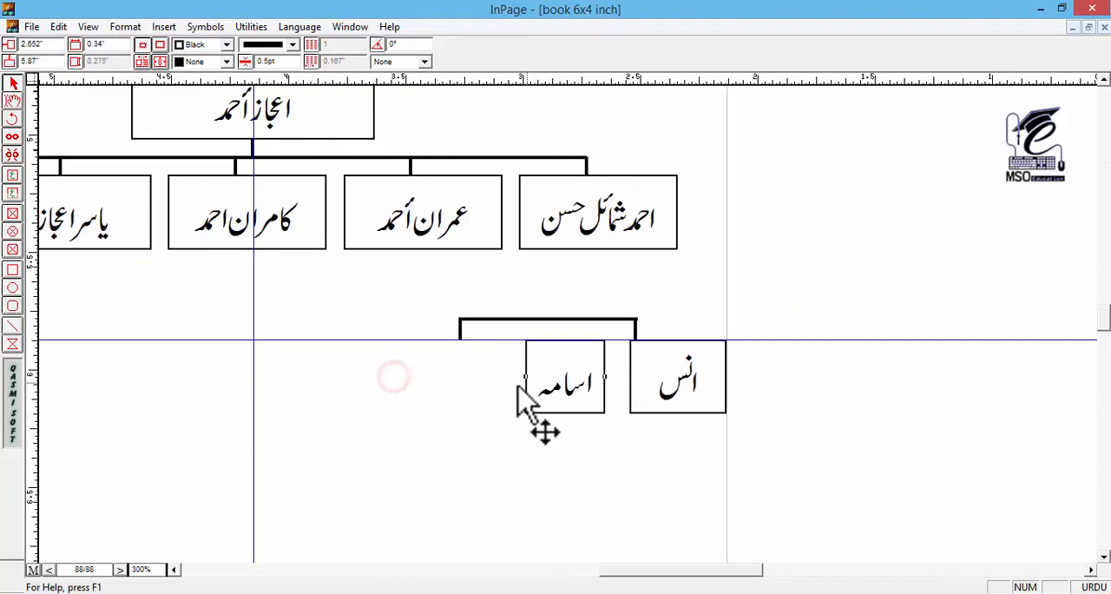
click(772, 288)
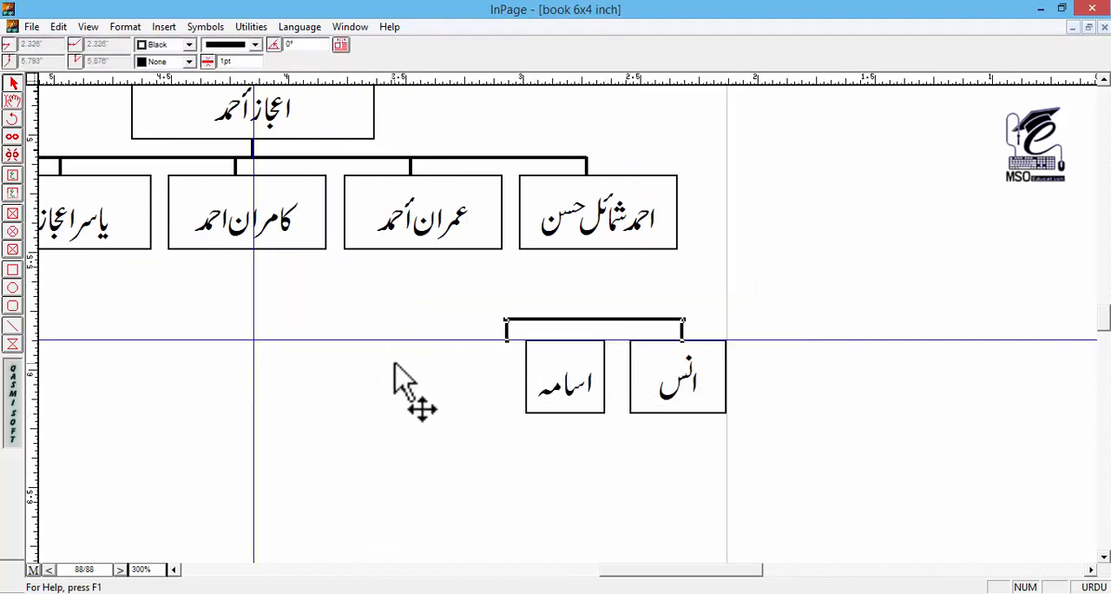
key(Left)
click(657, 372)
drag(630, 378, 647, 378)
Step: Move the left grandchild box slightly right to tighten the gap to the right grandchild box
click(588, 389)
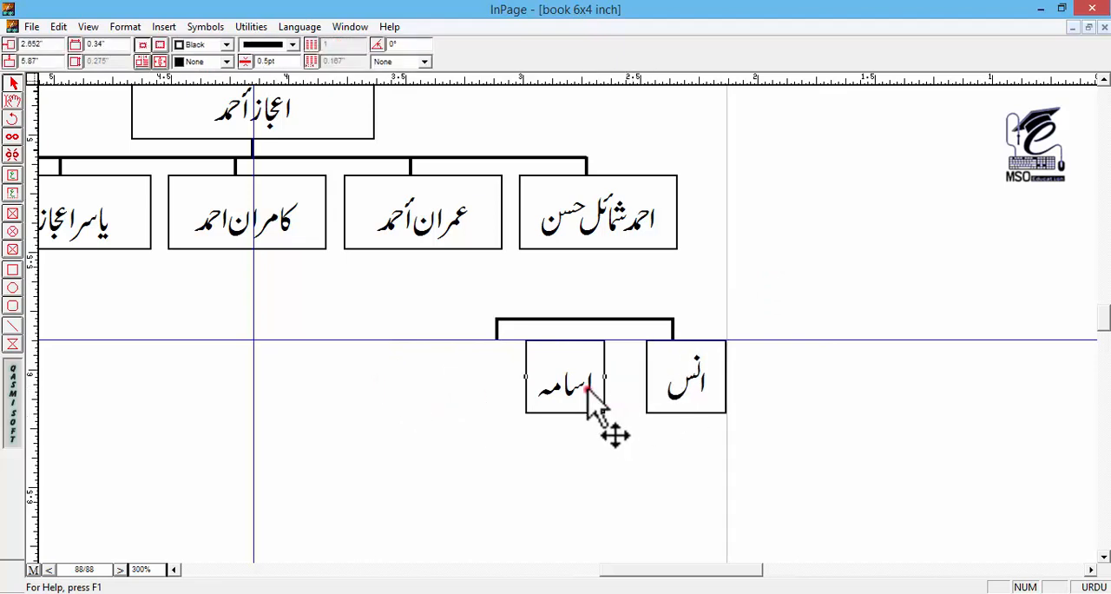
key(Right)
key(Right)
key(Right)
Step: Move the left connector to the middle of the left grandchild box and shorten the branch line to meet it
click(499, 331)
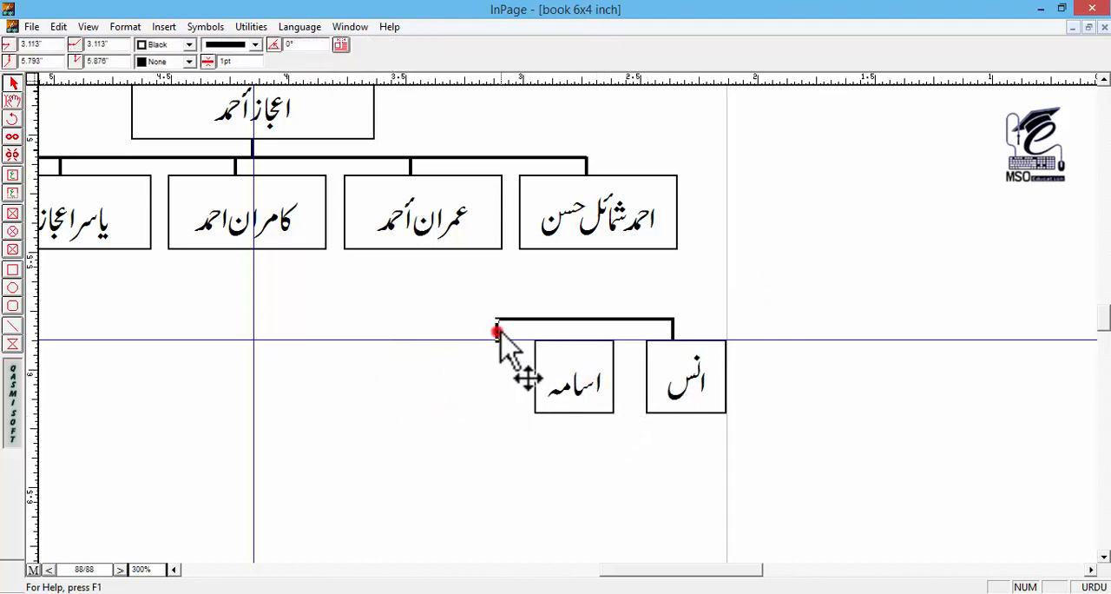
key(Right)
key(Right)
key(Right)
click(497, 320)
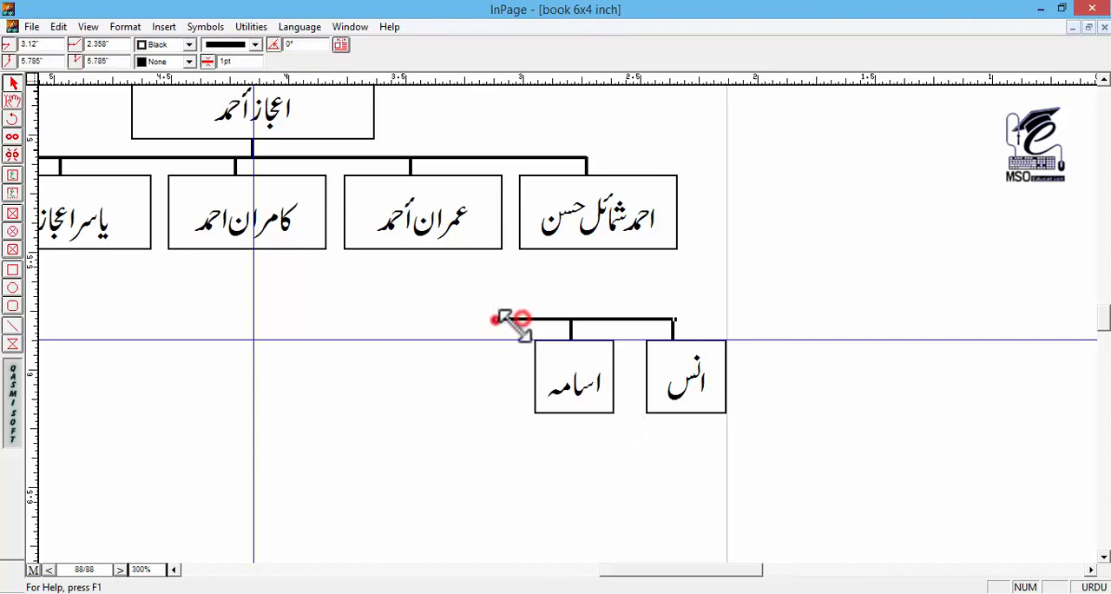
Step: Raise the grandchild group closer to the child row and place a copied connector beneath the rightmost child box as its stem
click(791, 327)
drag(840, 290, 443, 462)
key(Up)
key(Up)
key(Up)
key(Up)
click(585, 170)
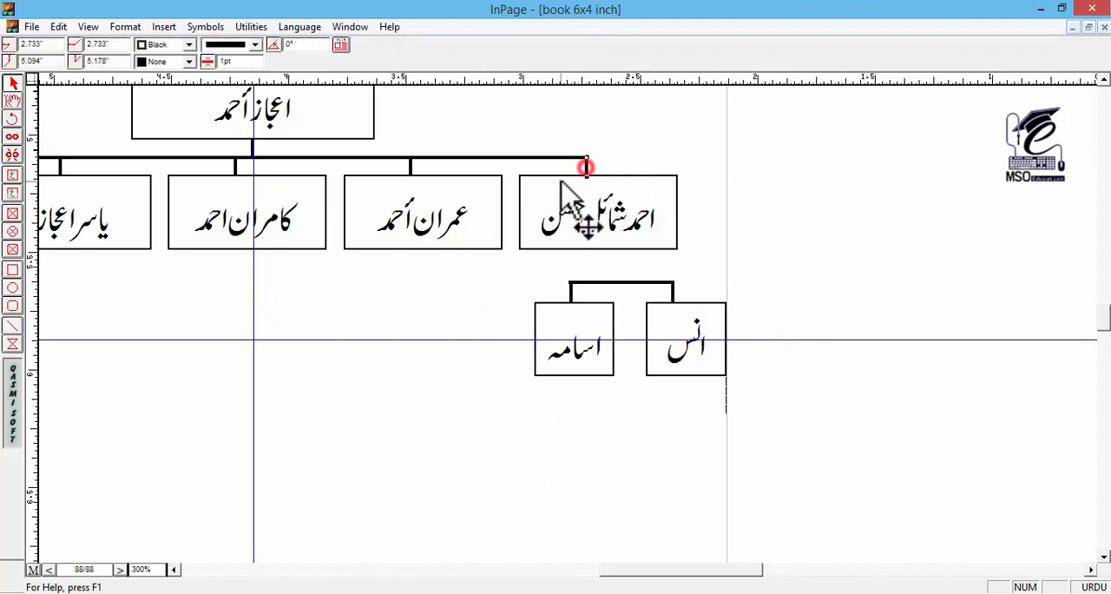
click(776, 278)
Step: Nudge the two grandchild boxes left, clear of the right page margin, to about 2.16 inches
click(839, 263)
drag(828, 280, 419, 396)
key(Left)
key(Left)
key(Left)
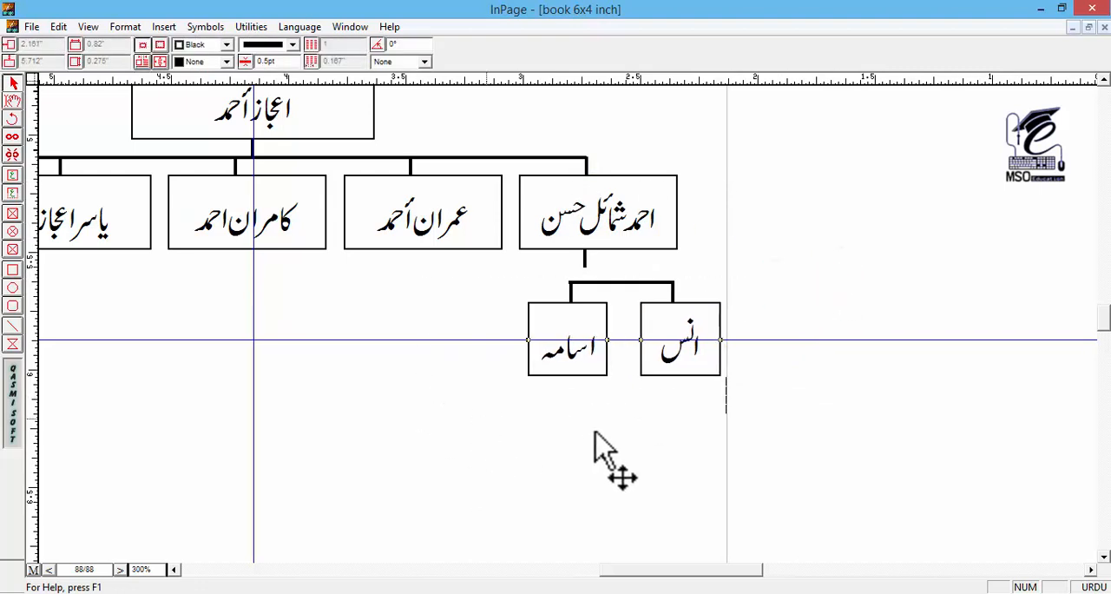
Step: Raise the grandchild boxes, connectors and branch line together until the branch line meets the stem under the rightmost child box
drag(795, 428, 488, 276)
key(Up)
key(Up)
key(Up)
key(Up)
key(Up)
key(Up)
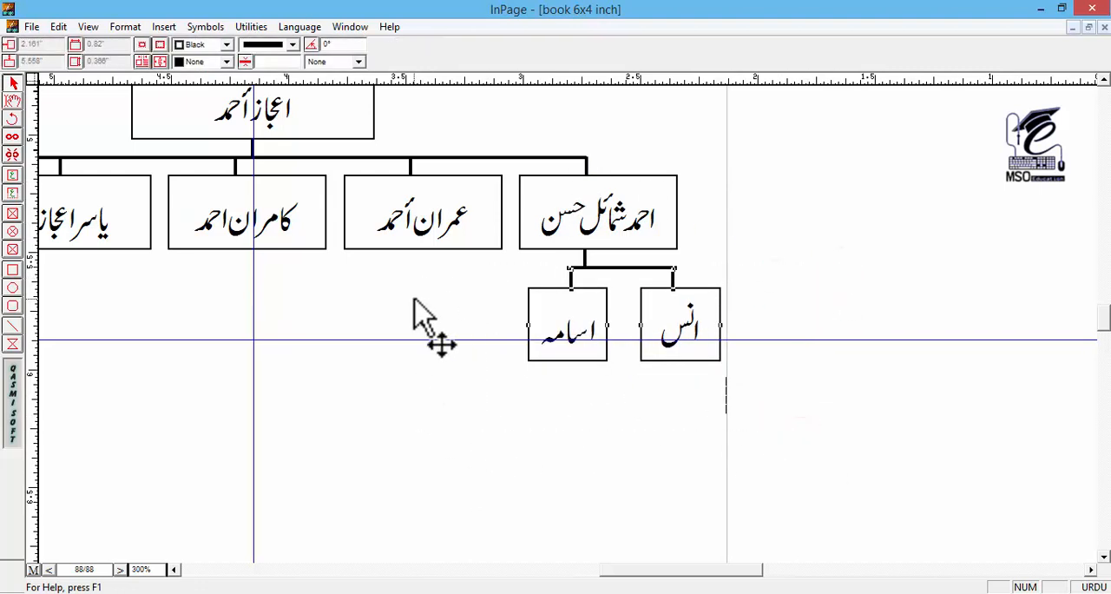
Step: Duplicate the whole grandchild group with its stem and place the copy below and to the left of the original
drag(428, 389, 433, 370)
click(861, 264)
drag(872, 221, 364, 408)
key(ctrl+d)
key(Down)
key(Down)
key(Down)
key(Down)
key(Down)
key(Down)
key(Down)
key(Down)
key(Down)
key(Down)
key(Down)
key(Down)
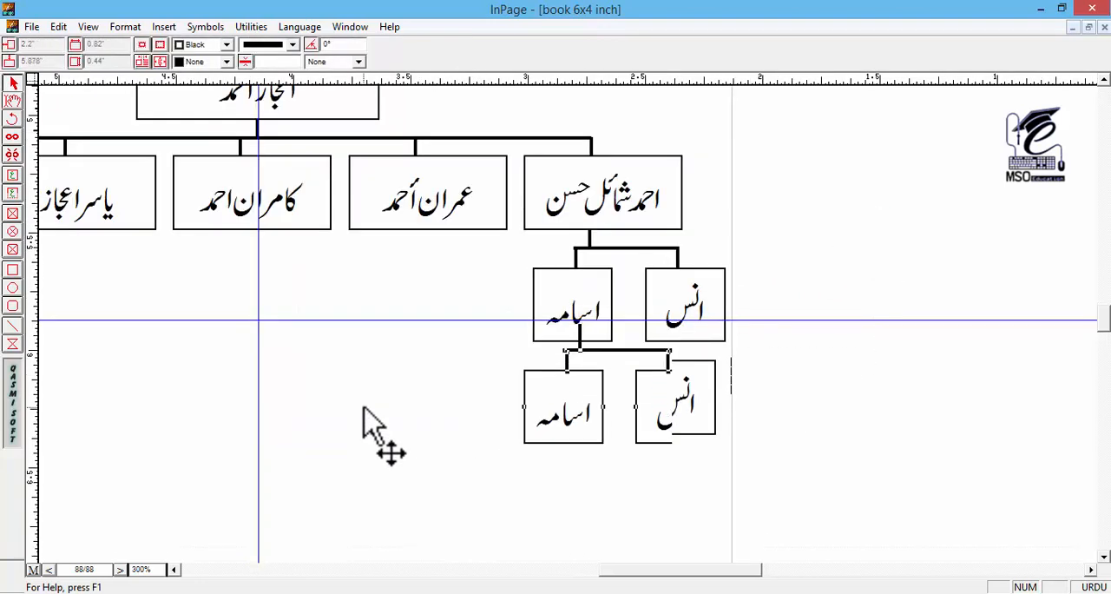
key(Left)
key(Left)
key(Left)
key(Left)
key(Left)
key(Left)
key(Left)
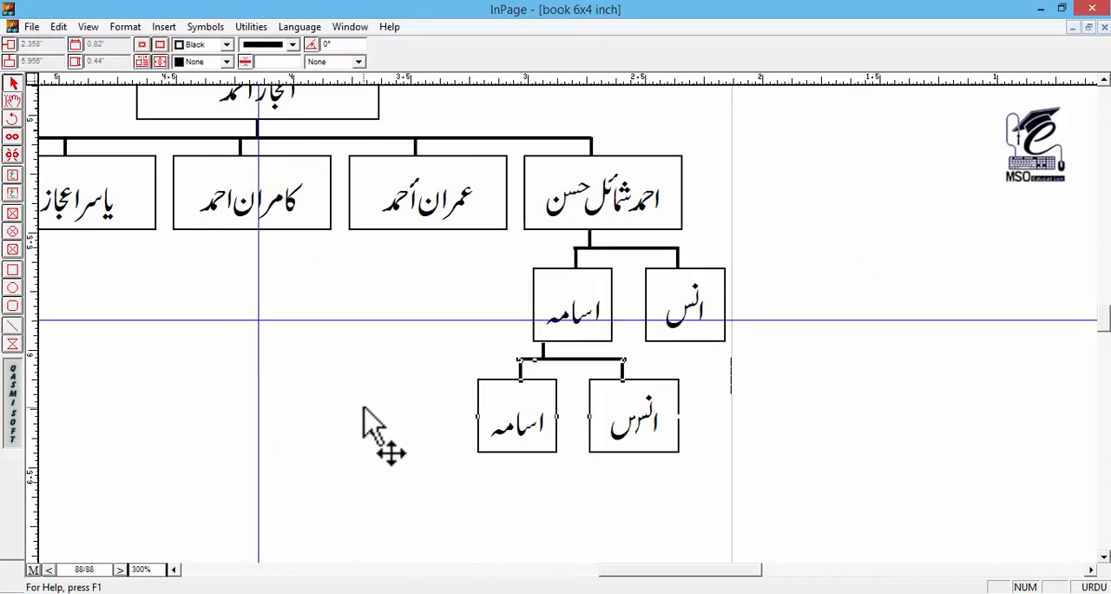
click(434, 348)
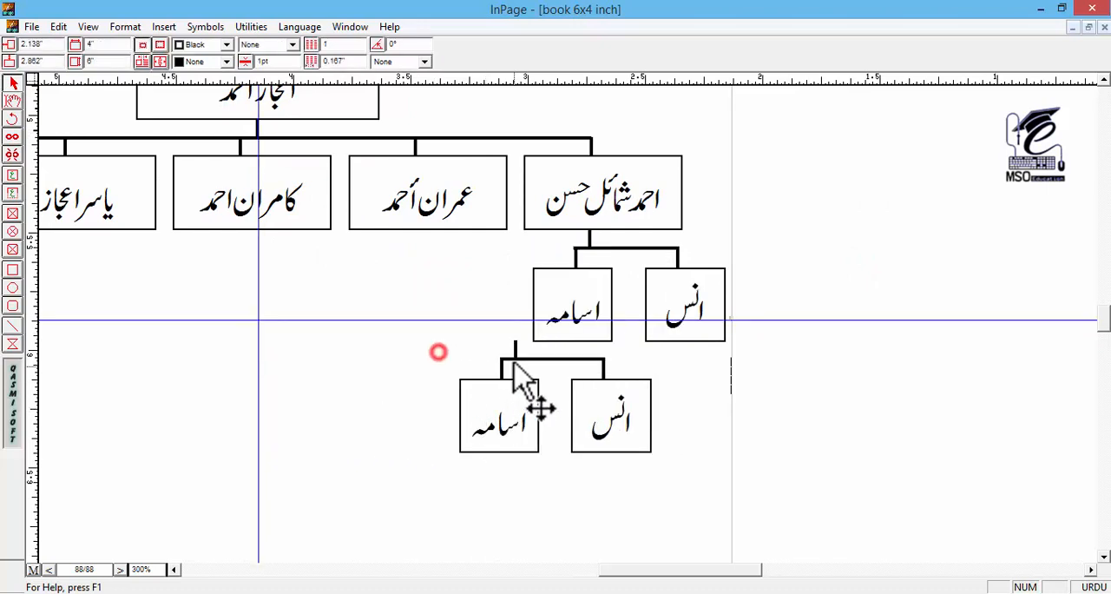
Step: Duplicate the lower group's two boxes with their connectors, without the branch line, and place the copies in line to their left
click(512, 358)
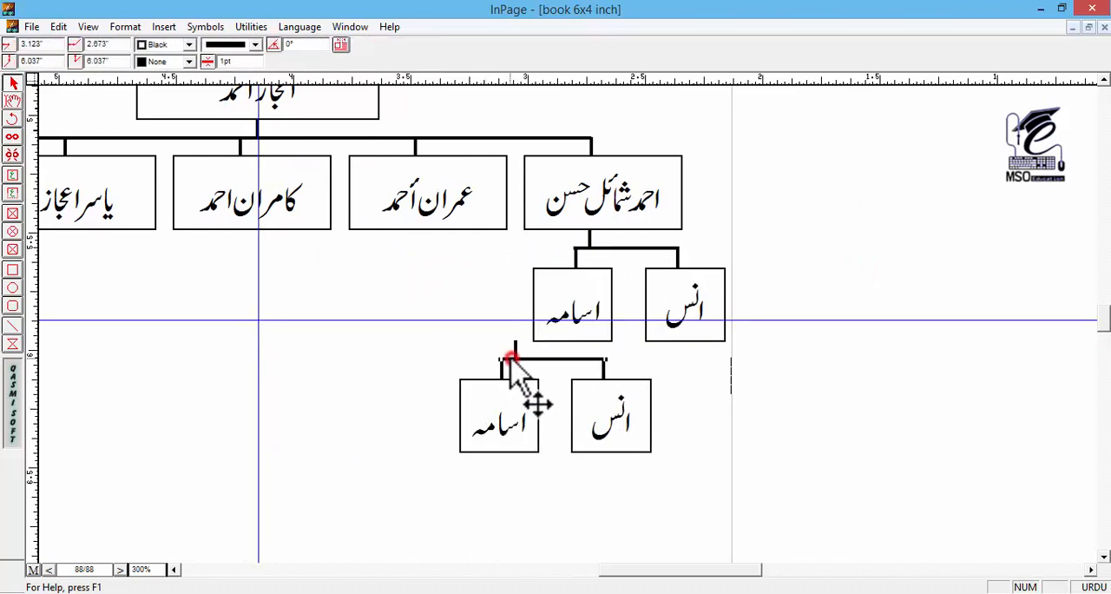
click(597, 423)
drag(785, 475, 406, 359)
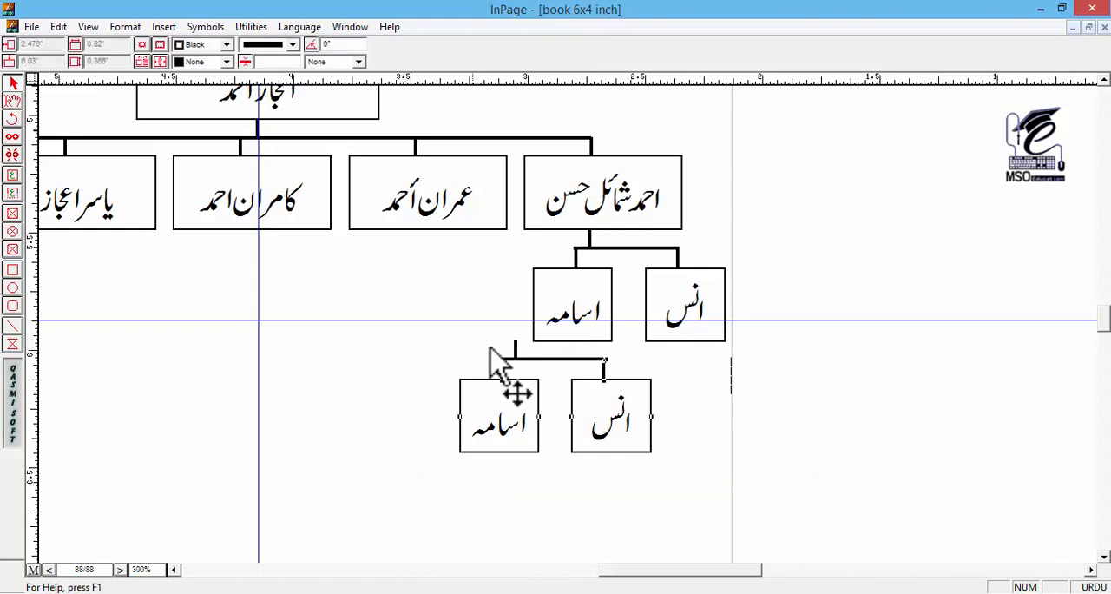
click(528, 358)
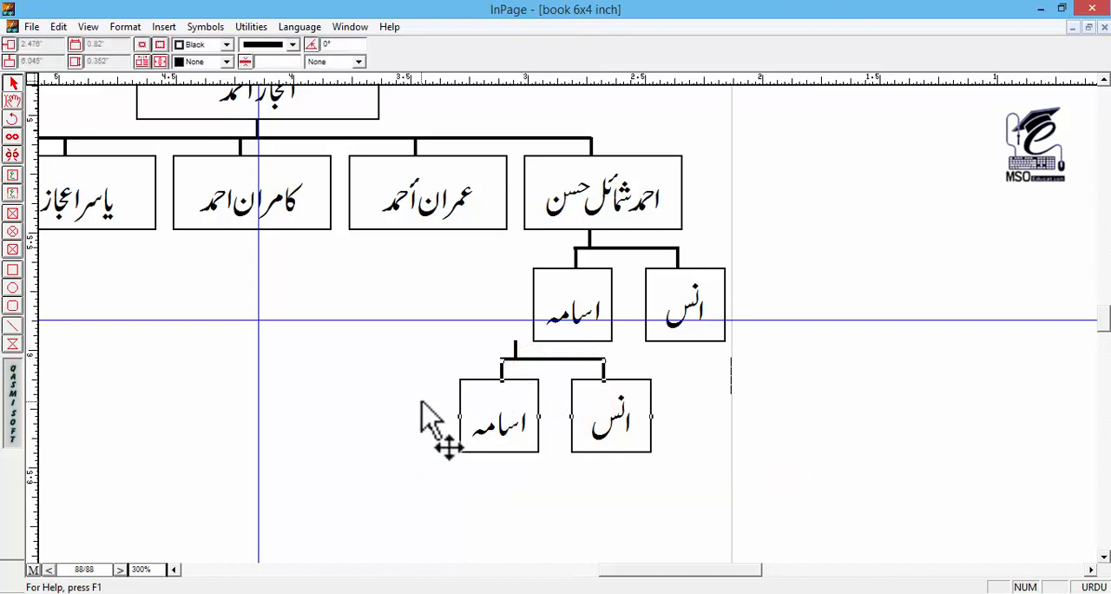
key(ctrl+v)
key(Left)
key(Left)
key(Left)
key(Left)
key(Left)
key(Left)
key(Left)
key(Left)
key(Left)
key(Left)
key(Left)
key(Left)
key(Left)
key(Left)
key(Left)
key(Left)
key(Left)
key(Left)
key(Left)
key(Left)
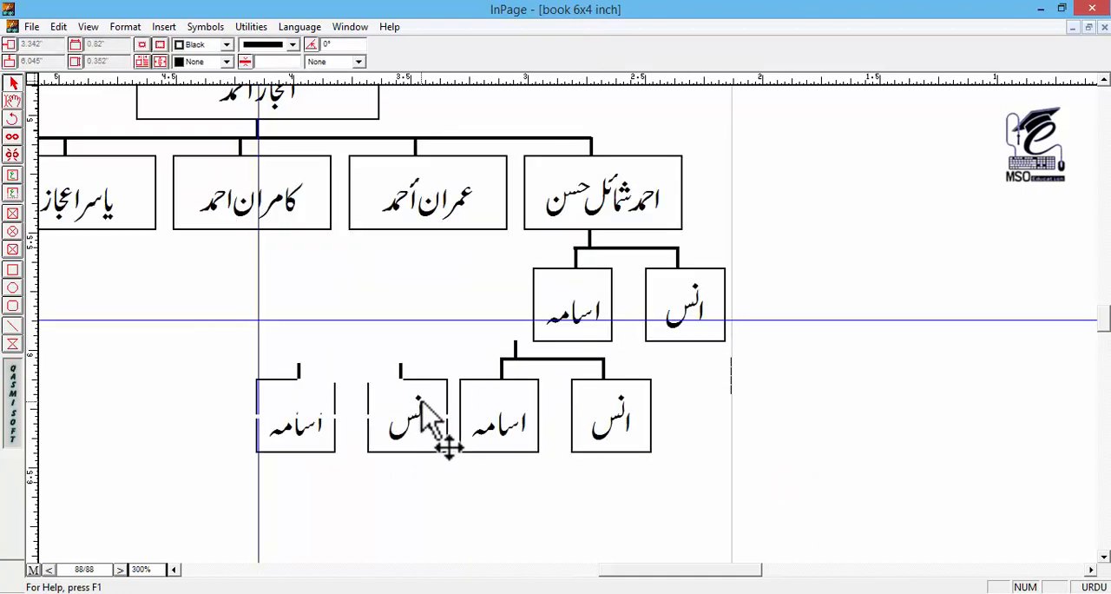
key(Left)
click(470, 477)
Step: Shift the three left boxes of the lower row right to even out the gaps between the four boxes
click(498, 422)
shift+click(405, 403)
shift+click(279, 402)
key(Right)
key(Right)
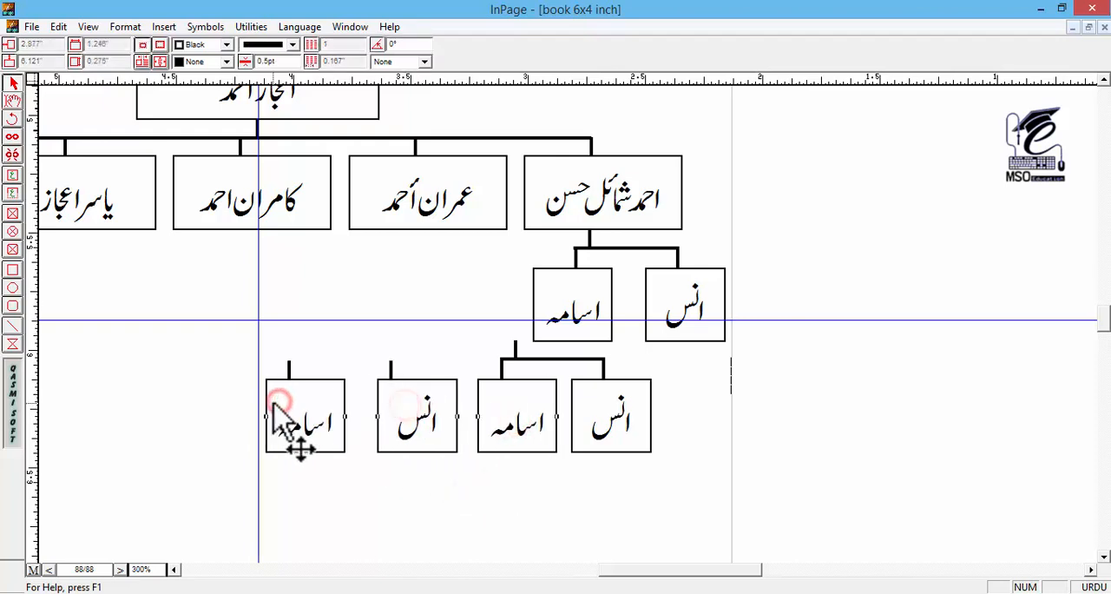
shift+click(491, 431)
key(Right)
shift+click(420, 447)
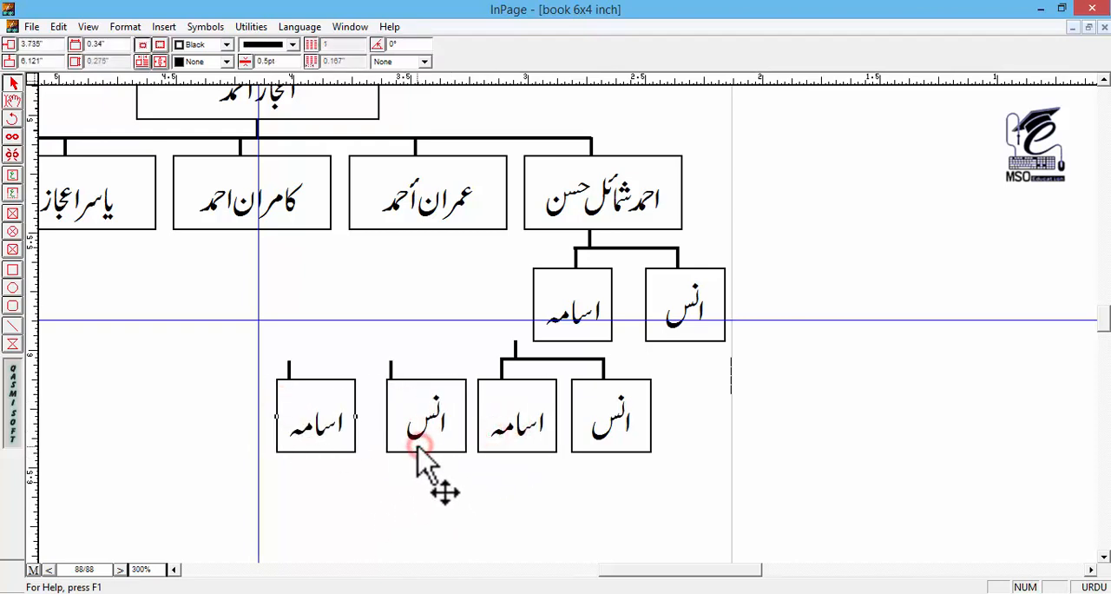
key(Right)
key(Right)
key(Right)
Step: Centre the three left connectors over their boxes and extend the lower branch line to the leftmost connector
click(391, 370)
shift+click(289, 371)
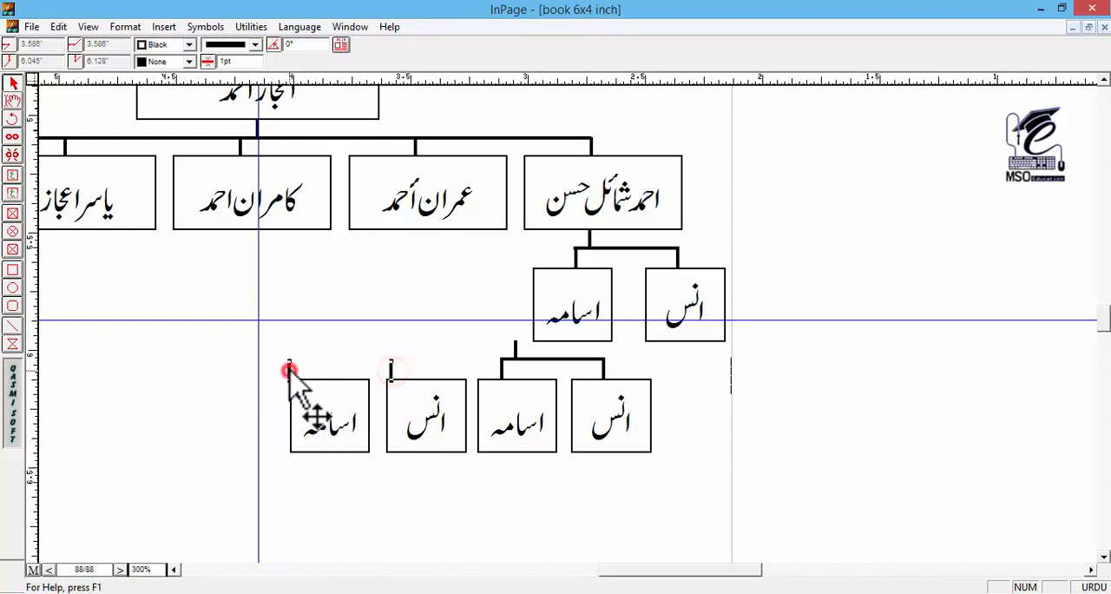
click(327, 369)
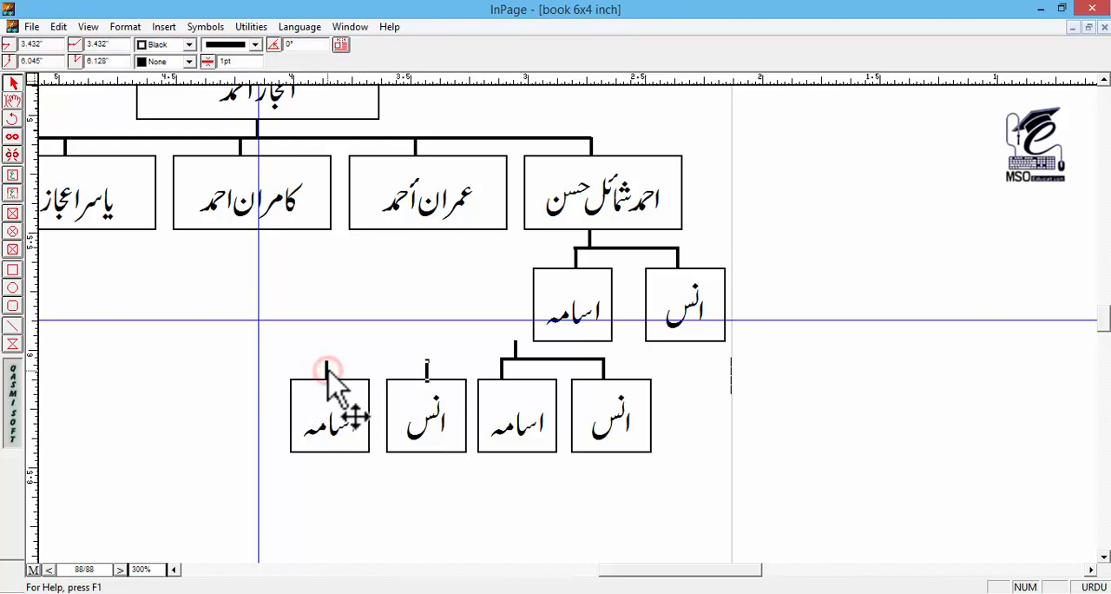
click(504, 371)
click(499, 356)
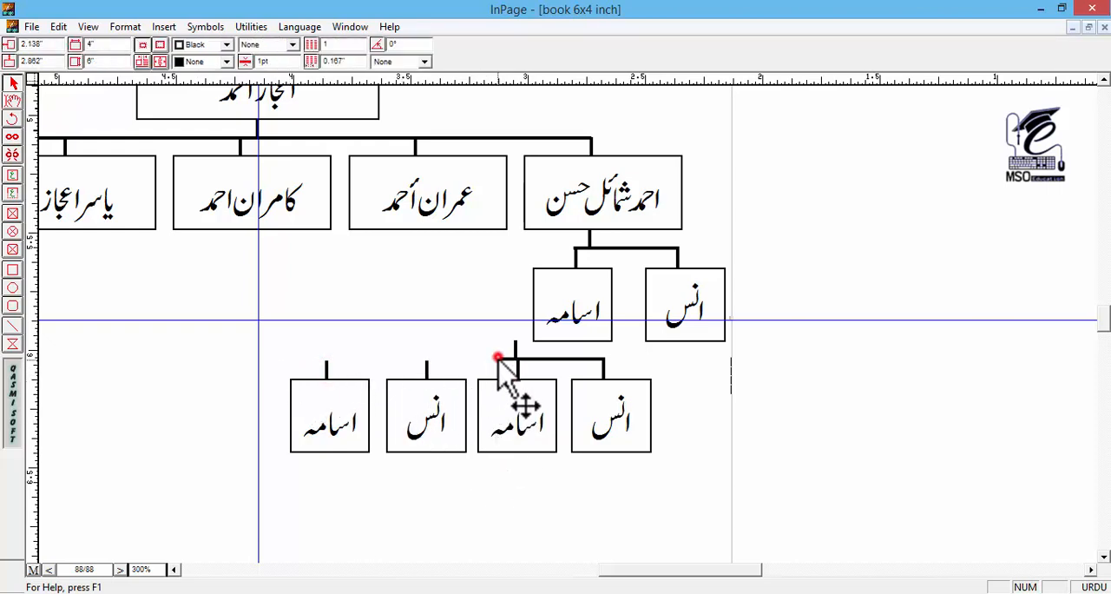
drag(501, 357, 326, 357)
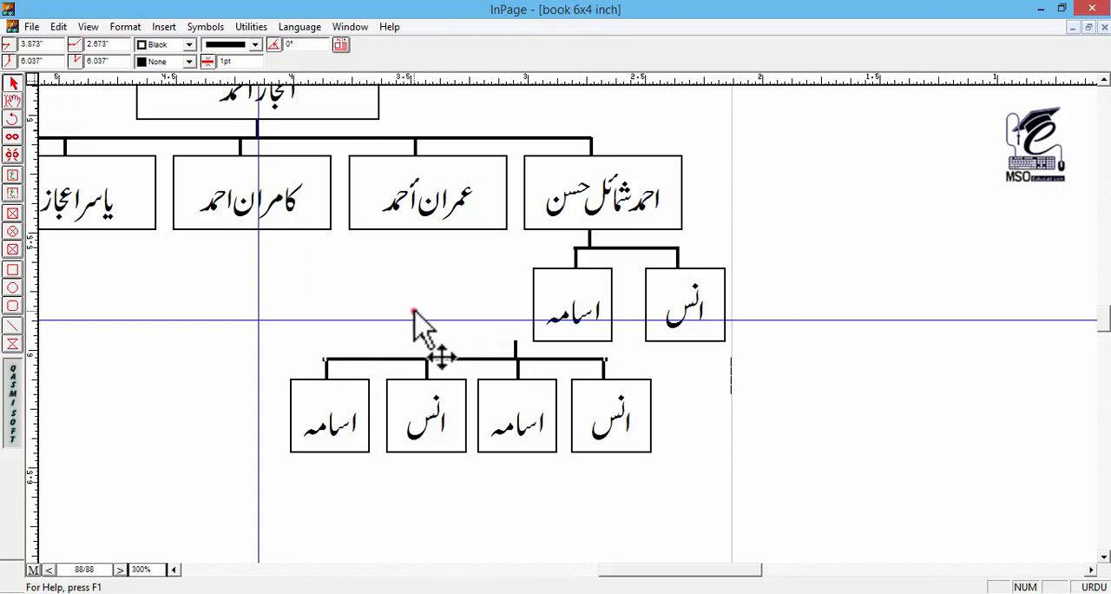
Step: Remove the loose stem above the four-box branch and connect the branch line to the second child box from the right with a long vertical line
click(509, 352)
click(414, 146)
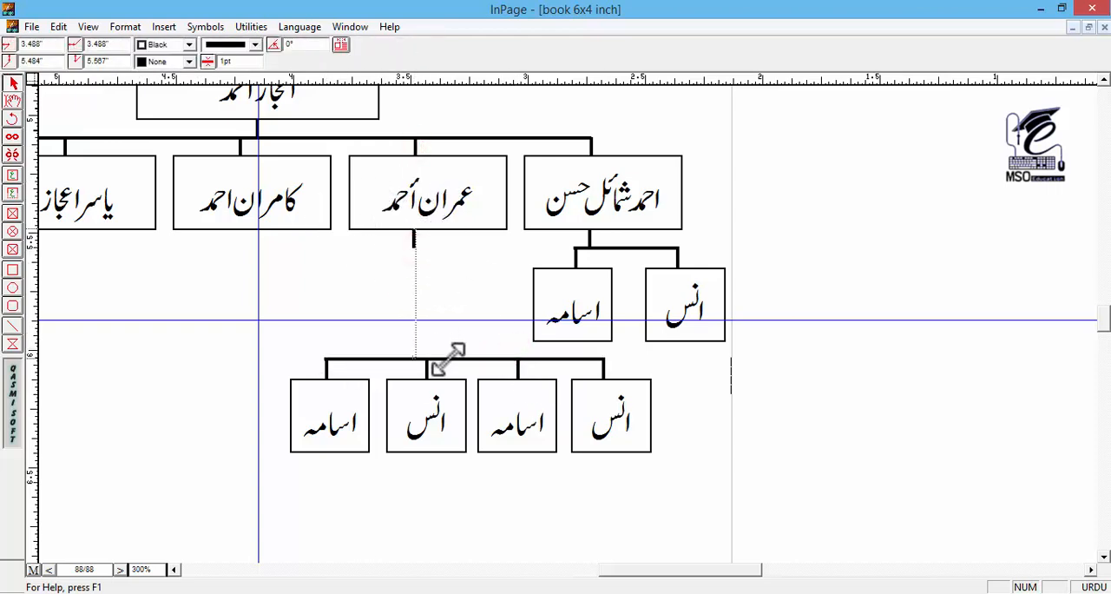
drag(449, 359, 447, 358)
click(422, 331)
Step: Replace the names in the four lower boxes with the names of the second child's four children
drag(499, 433, 573, 357)
click(13, 102)
double_click(666, 335)
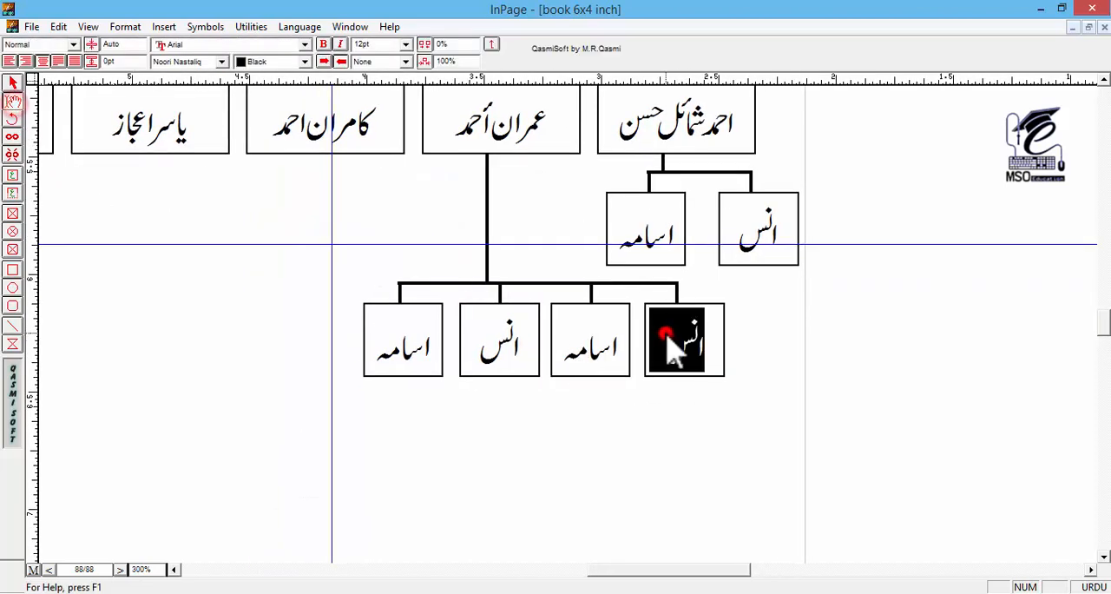
text(عمیر)
double_click(625, 338)
text(عبدالمعز)
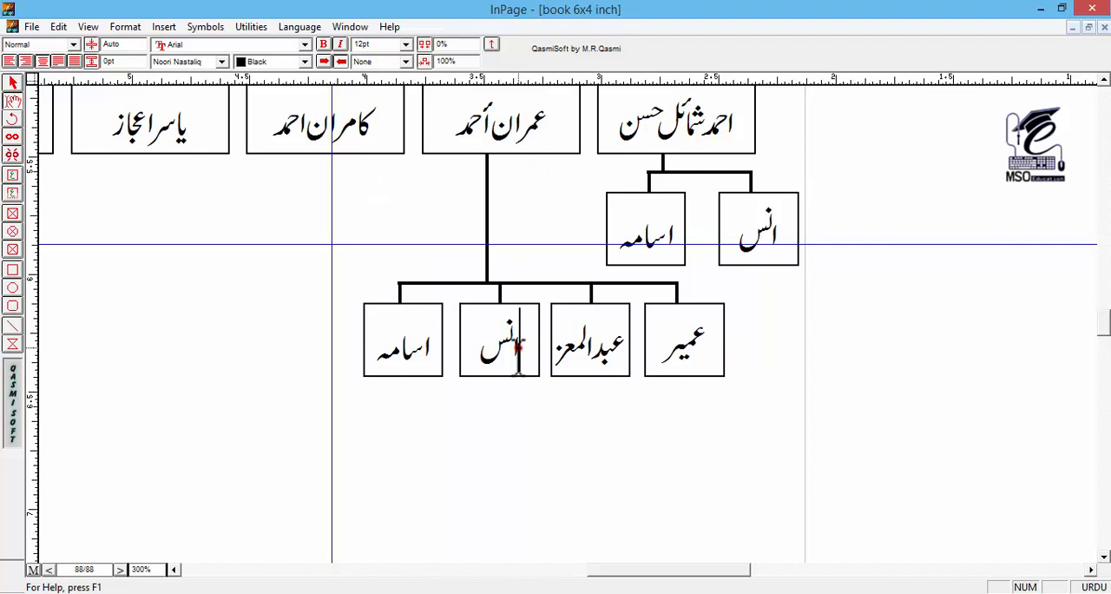
double_click(517, 347)
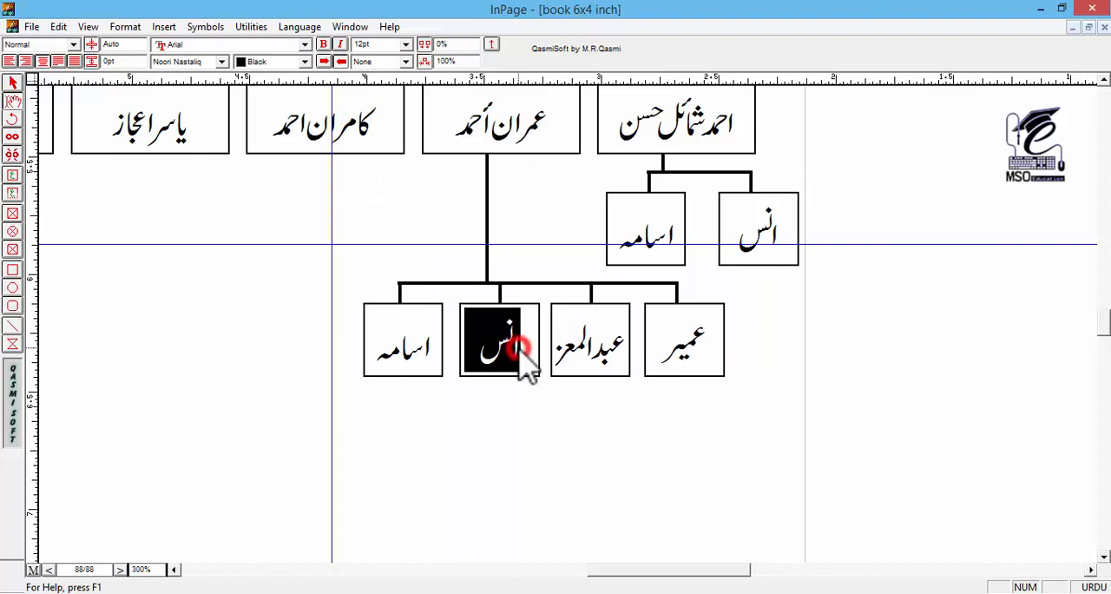
text(عبداللہ)
double_click(419, 365)
text(مسعود)
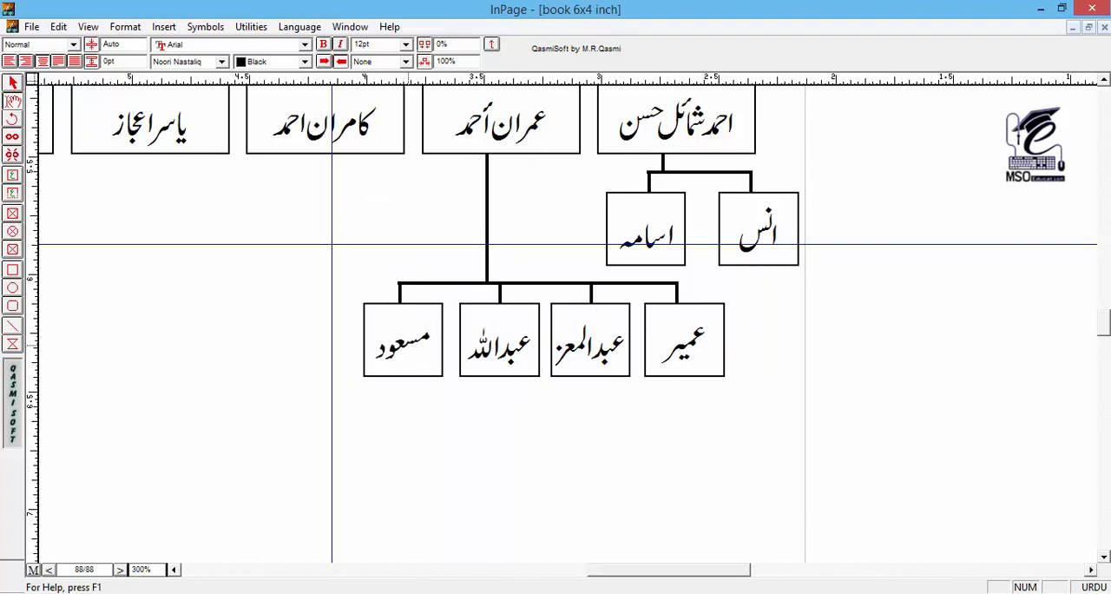
drag(254, 201, 456, 240)
click(12, 83)
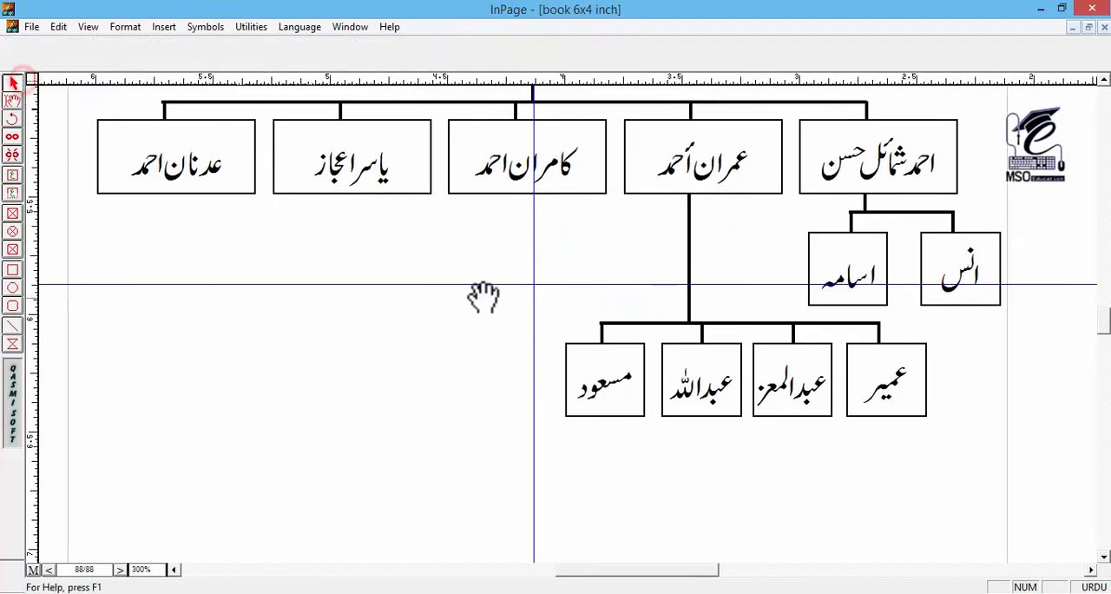
Step: Duplicate the middle child box with its connector and place the copy directly beneath the original, with the connector joining the two boxes
drag(484, 295, 397, 294)
click(426, 105)
click(425, 144)
key(ctrl+c)
key(ctrl+v)
key(Down)
key(Down)
key(Down)
key(Down)
key(Down)
key(Down)
key(Down)
key(Down)
key(Down)
key(Down)
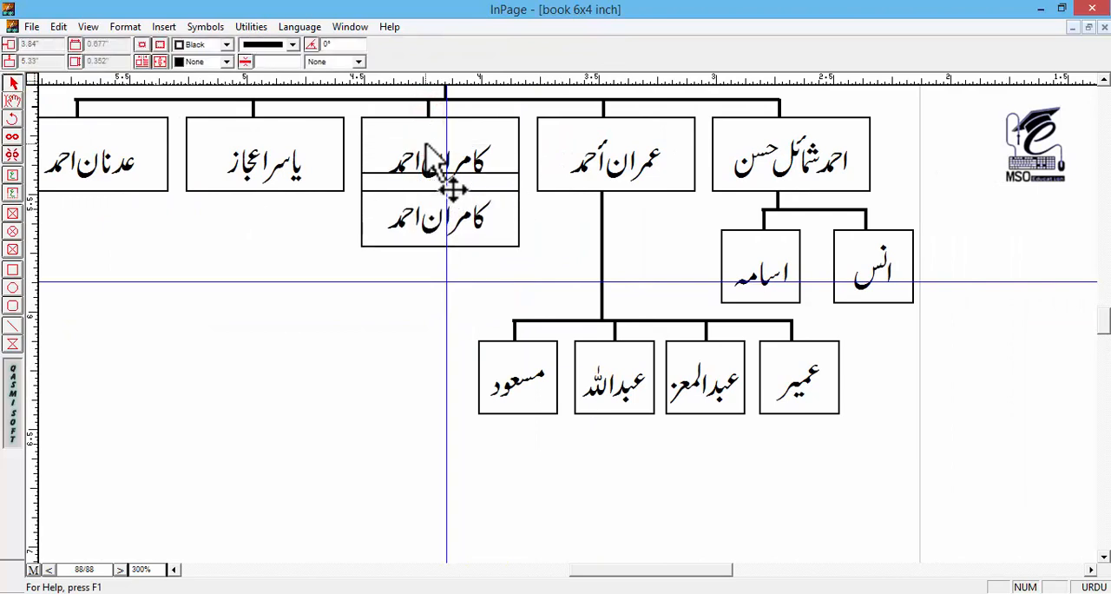
shift+click(431, 224)
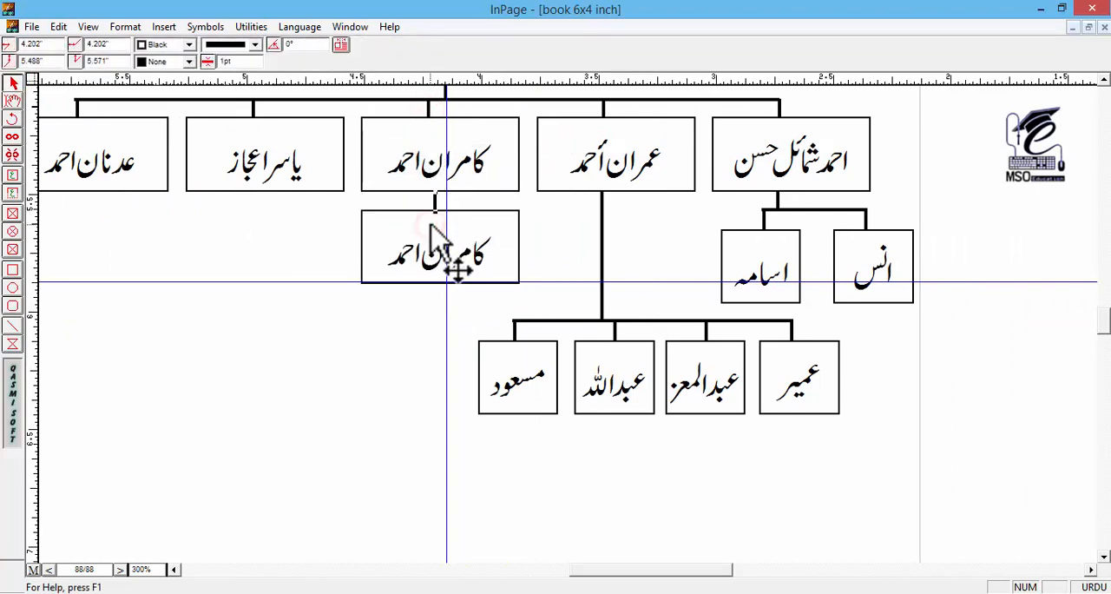
Step: Replace the name in the copied box under the middle child with the grandchild's full name, adding the doubling mark to its last word
click(12, 100)
drag(382, 253, 486, 253)
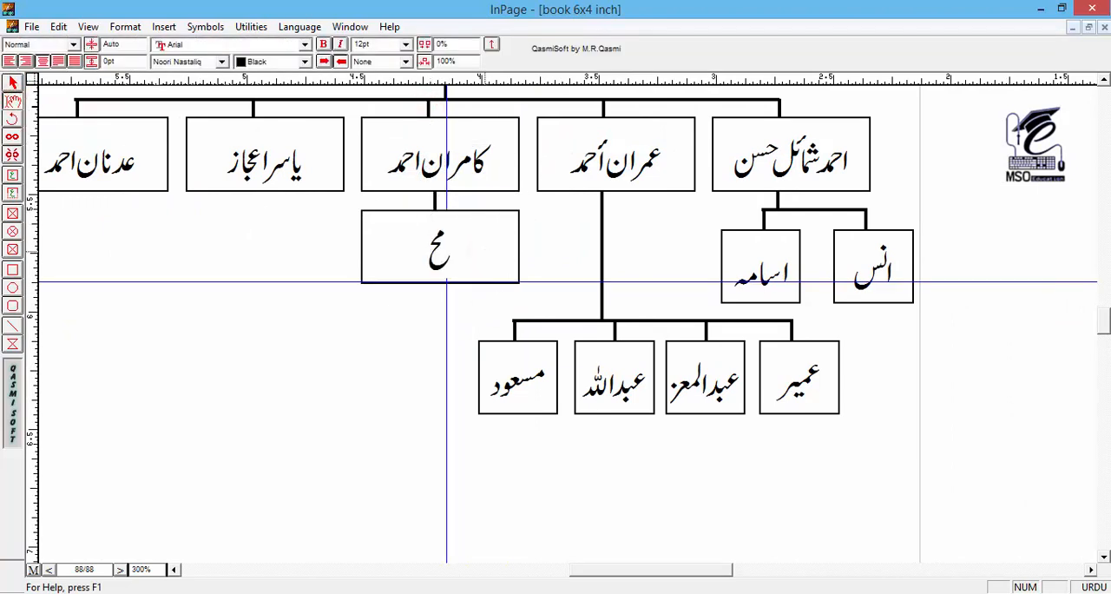
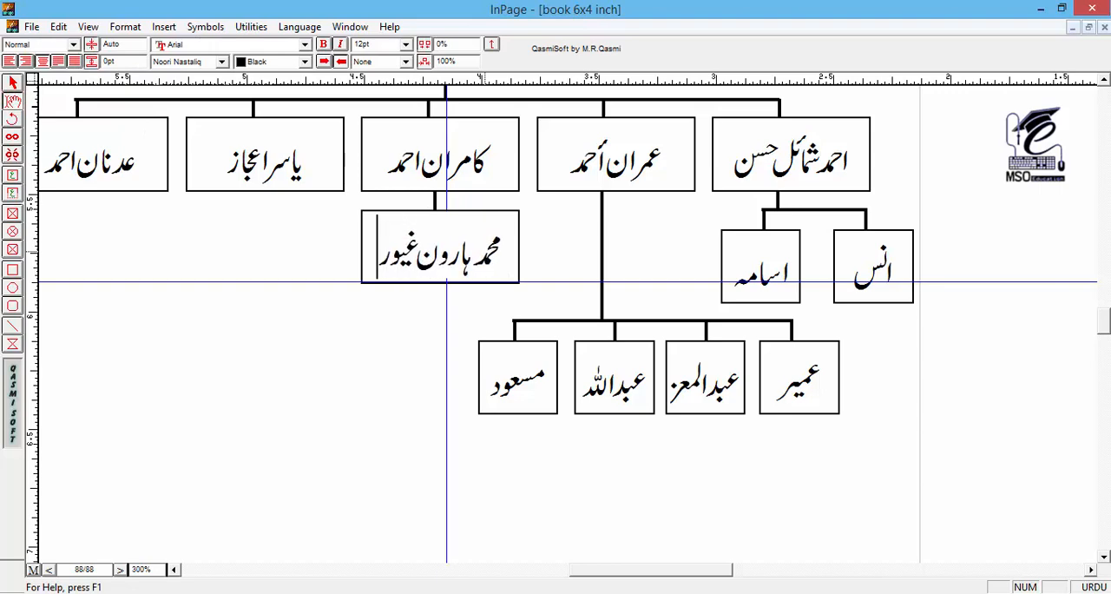
click(12, 83)
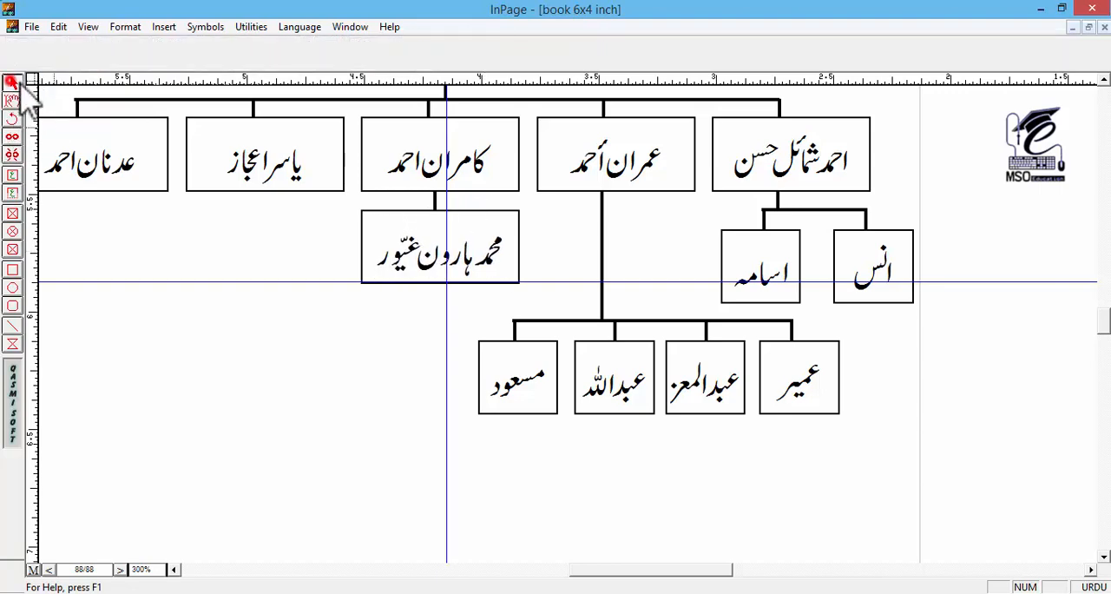
Step: Duplicate the two-box branch under the rightmost child, place the copy beneath the second child from the left, and center its stem under that box
drag(179, 192, 188, 172)
drag(1029, 154, 705, 290)
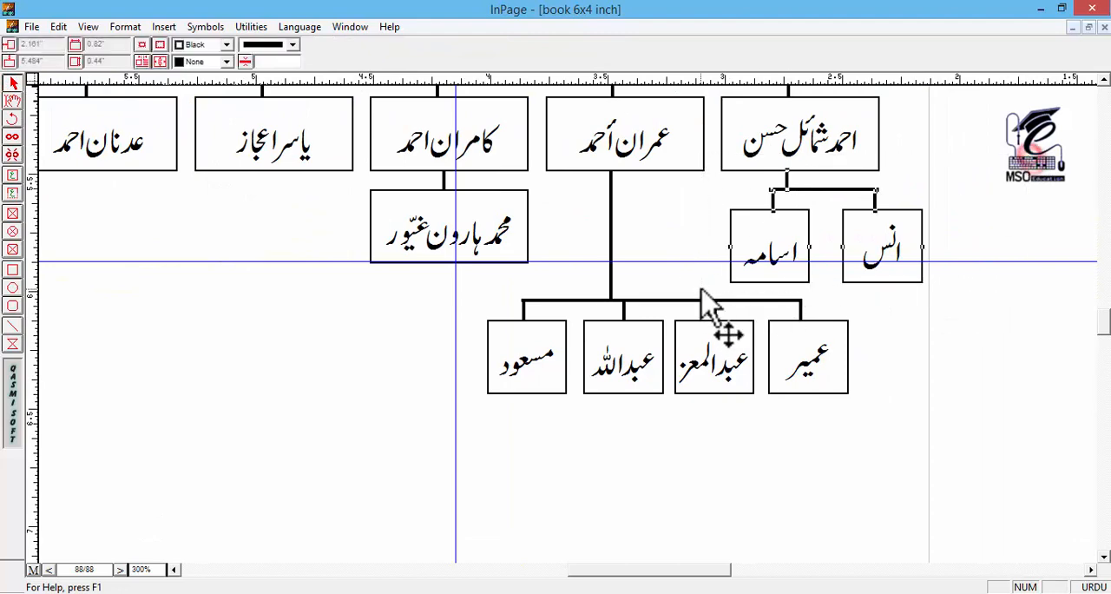
key(ctrl+d)
key(Left)
key(Left)
key(Left)
key(Left)
key(Left)
key(Left)
key(Left)
key(Left)
key(Left)
key(Left)
key(Left)
key(Left)
key(Left)
key(Left)
key(Left)
key(Left)
key(Left)
key(Left)
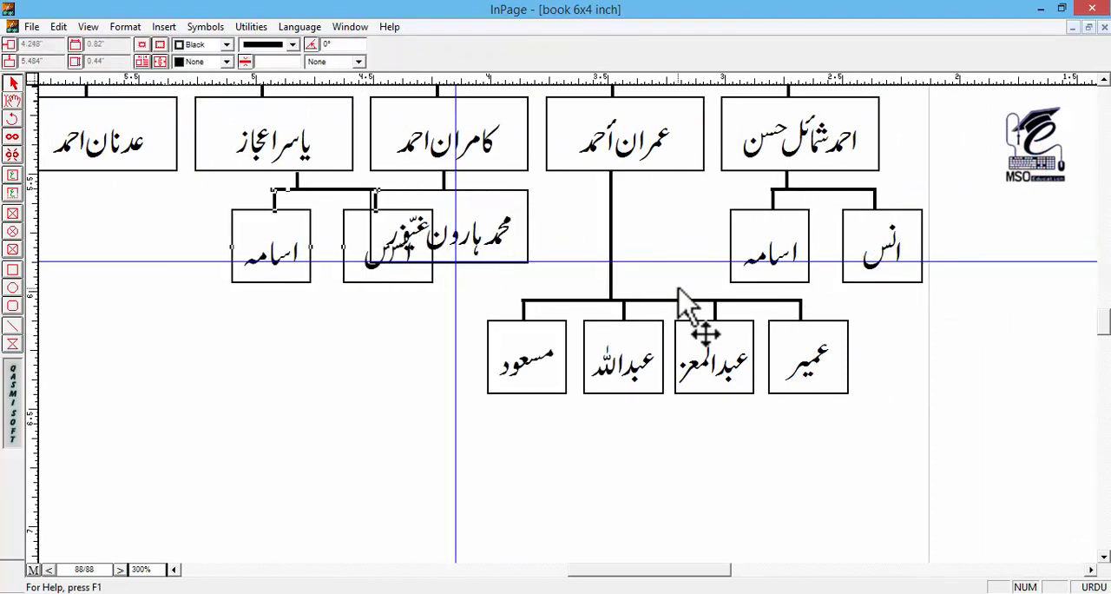
drag(356, 357, 584, 335)
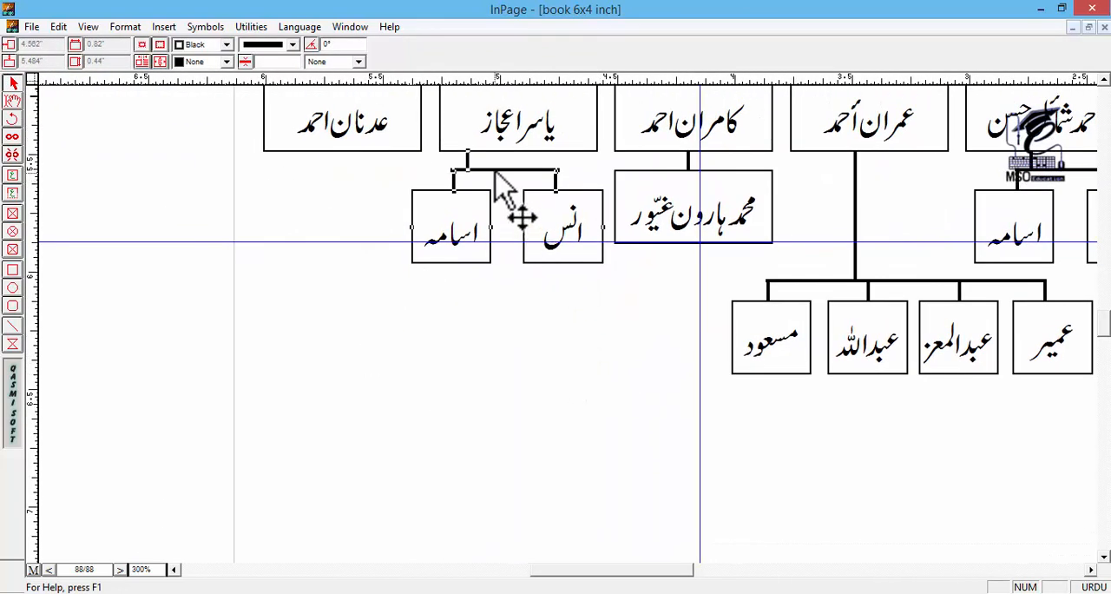
click(468, 159)
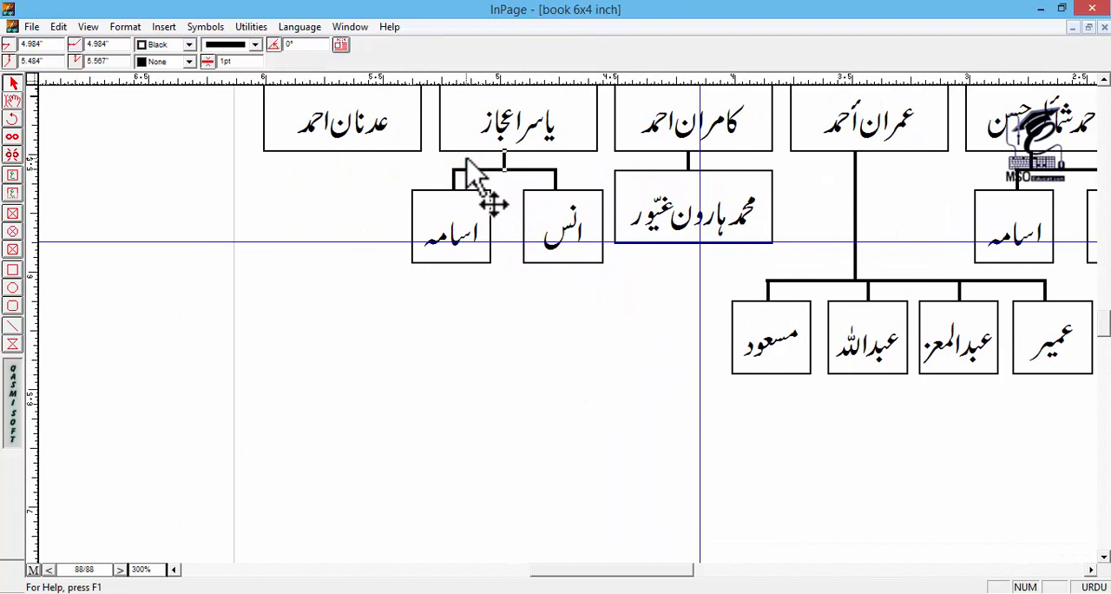
Step: Replace the names in the two copied boxes with the names of that child's two children
click(13, 101)
double_click(564, 224)
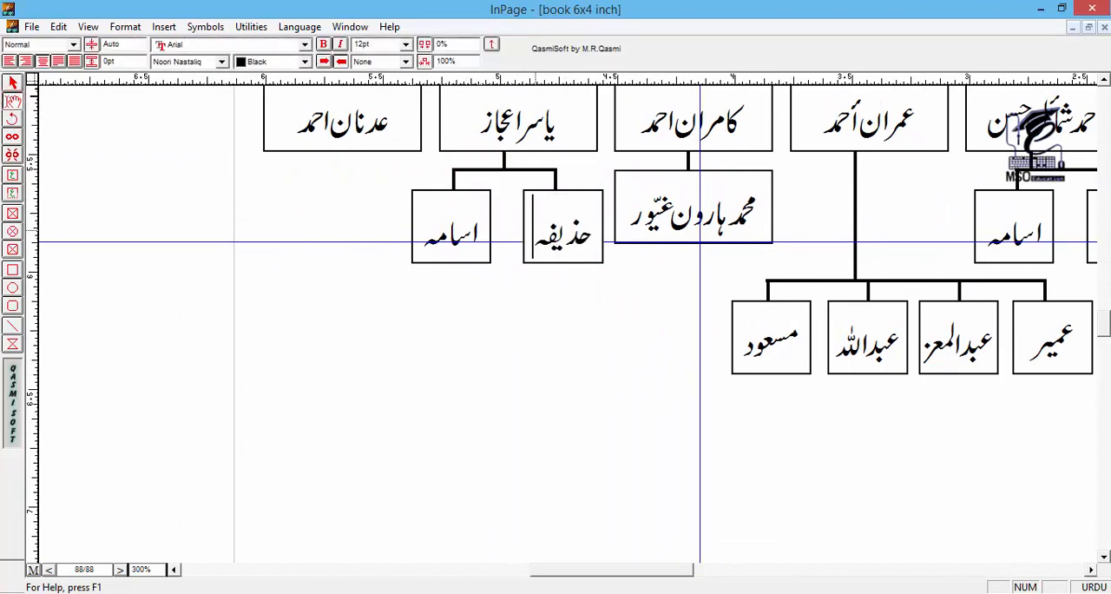
double_click(443, 243)
text(ابوبکر)
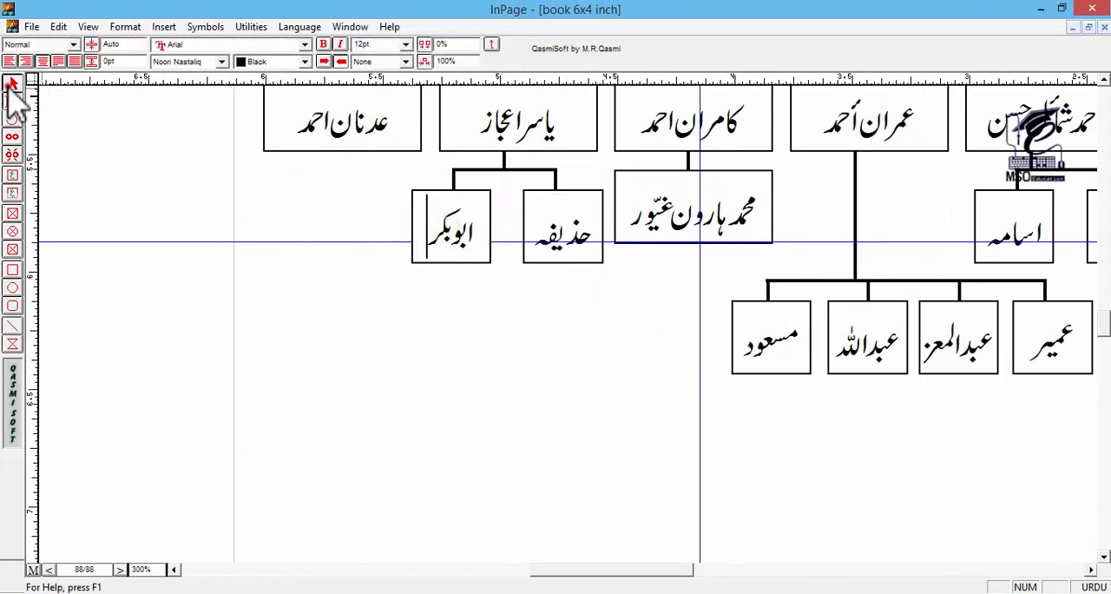
Step: Duplicate the leftmost child box with its connector and place the copy directly beneath the original, joined by the connector
click(12, 85)
drag(320, 260, 481, 336)
click(491, 145)
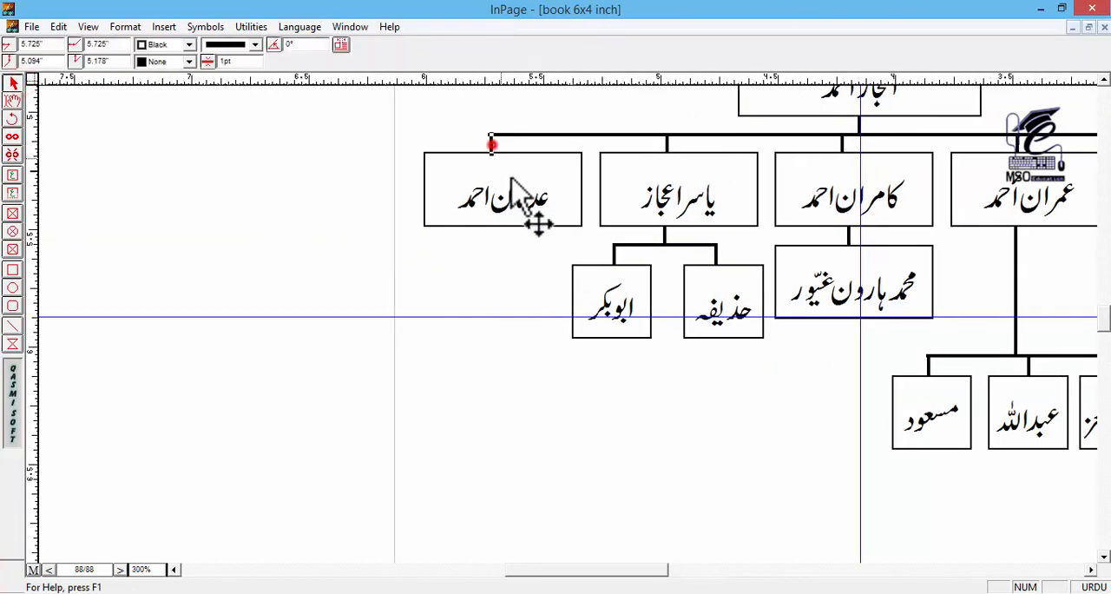
shift+click(519, 189)
key(ctrl+d)
key(Down)
key(Down)
key(Down)
key(Down)
key(Down)
key(Down)
key(Down)
key(Down)
key(Down)
key(Up)
click(564, 383)
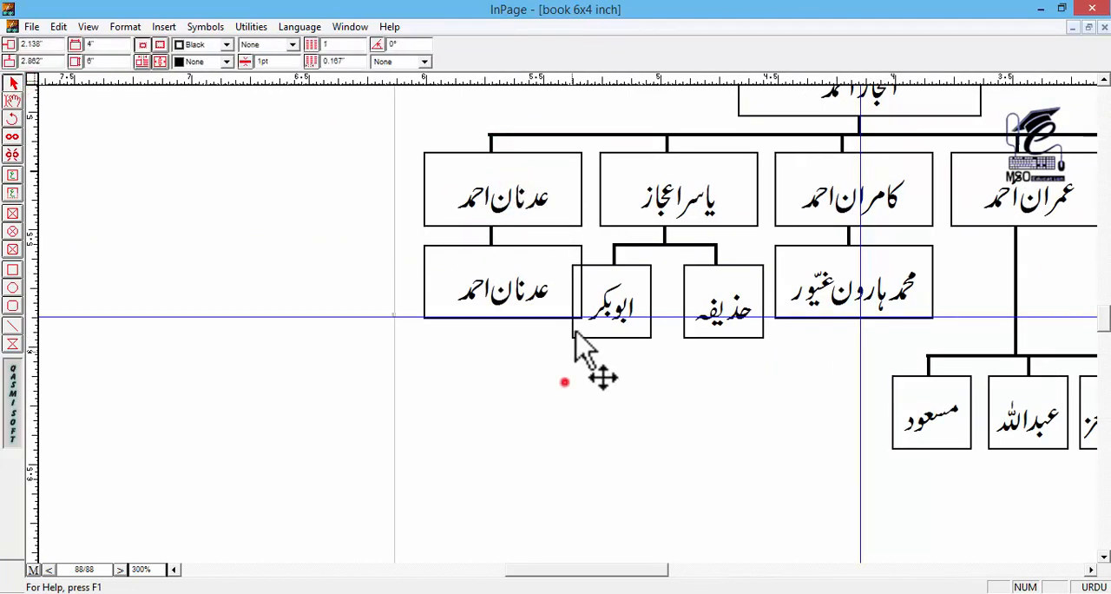
Step: Narrow the box under the leftmost child to about 0.46 inch and replace its name with the grandchild's full name
click(556, 290)
drag(584, 283, 532, 282)
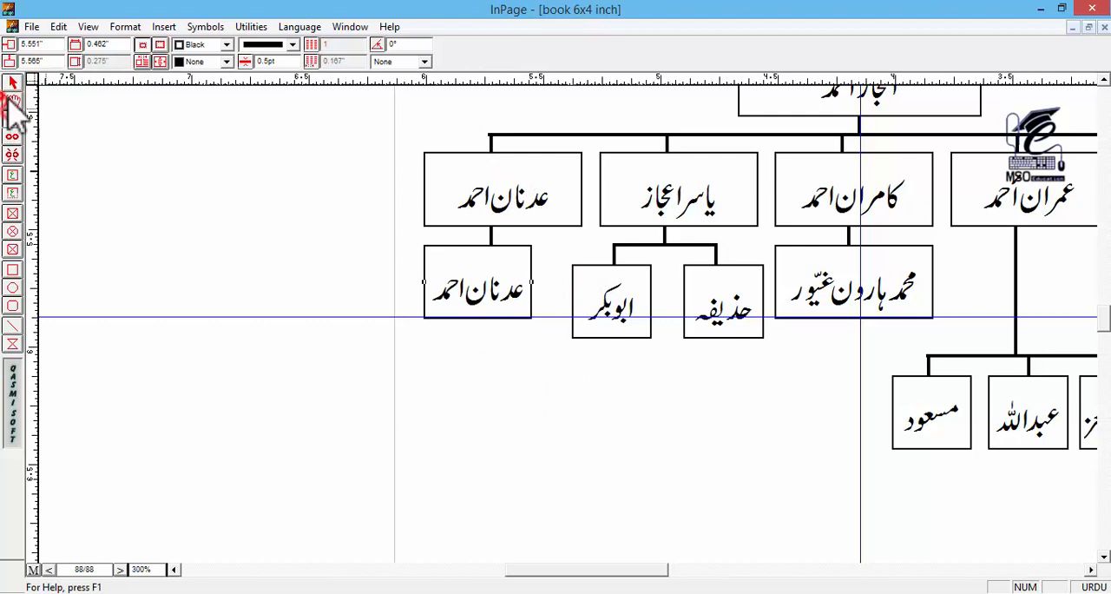
click(13, 102)
triple_click(486, 279)
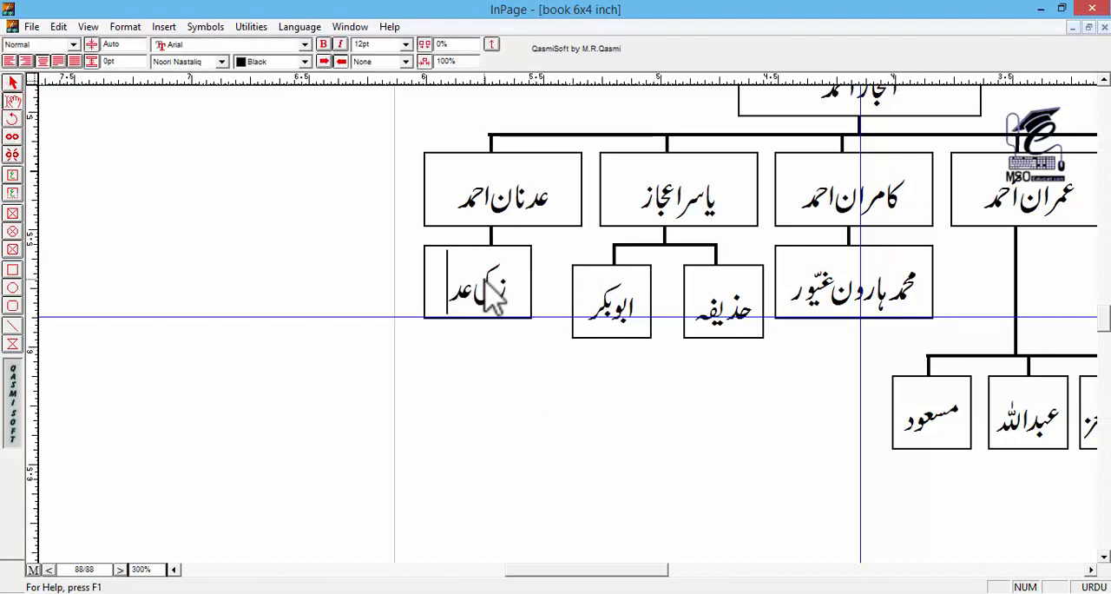
click(12, 84)
click(528, 290)
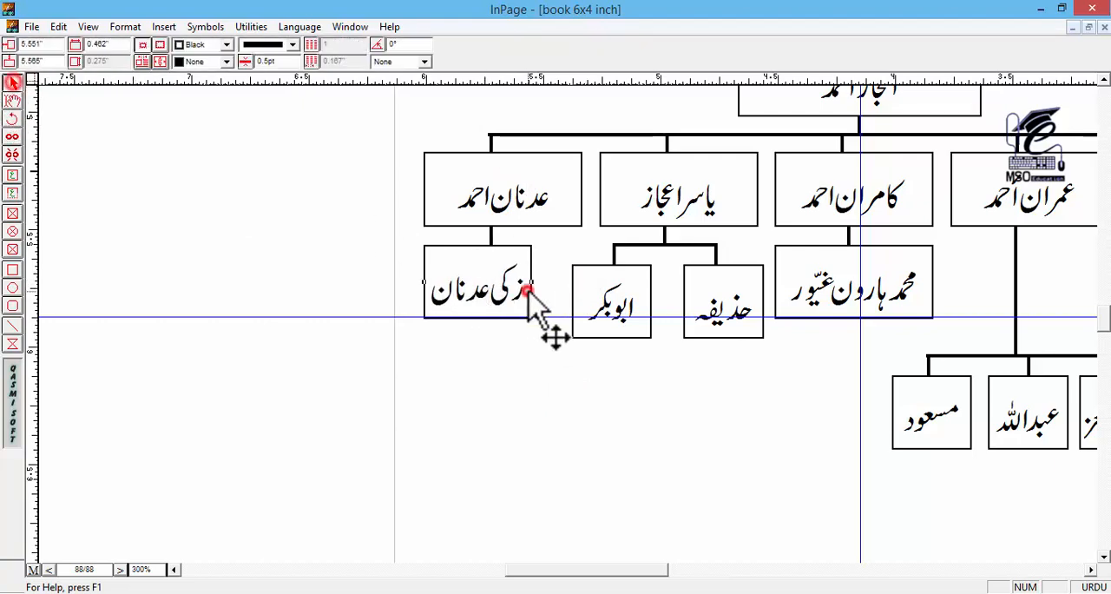
Step: Review the layout of both family-tree charts on page 88 at 100% zoom
key(ctrl+2)
scroll(632, 302, right, 3)
key(ctrl+1)
scroll(657, 218, right, 3)
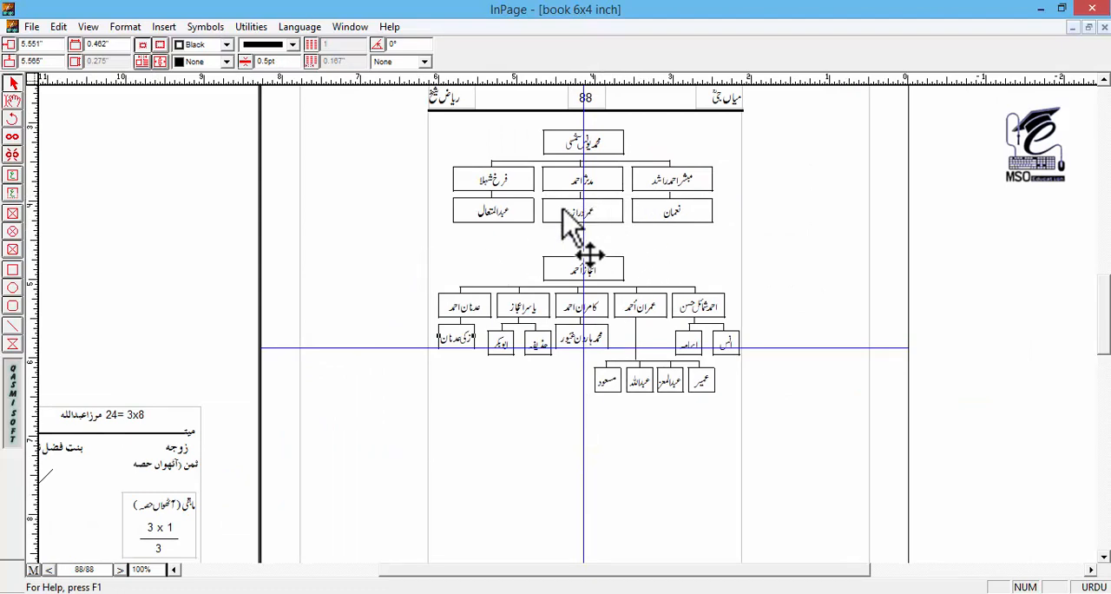
click(479, 223)
click(446, 244)
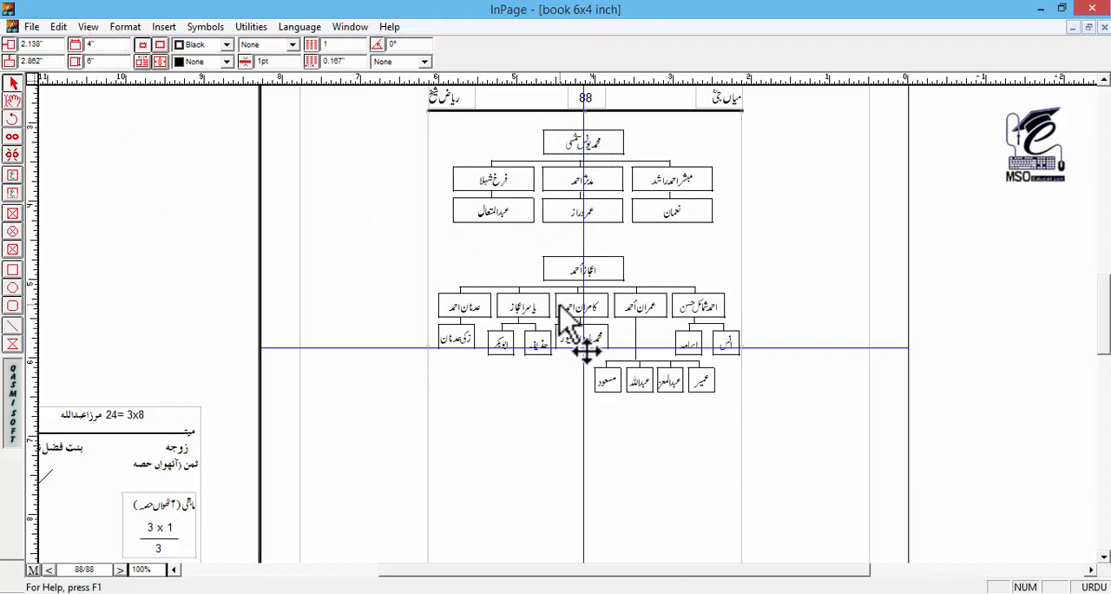
key(ctrl+0)
key(ctrl+1)
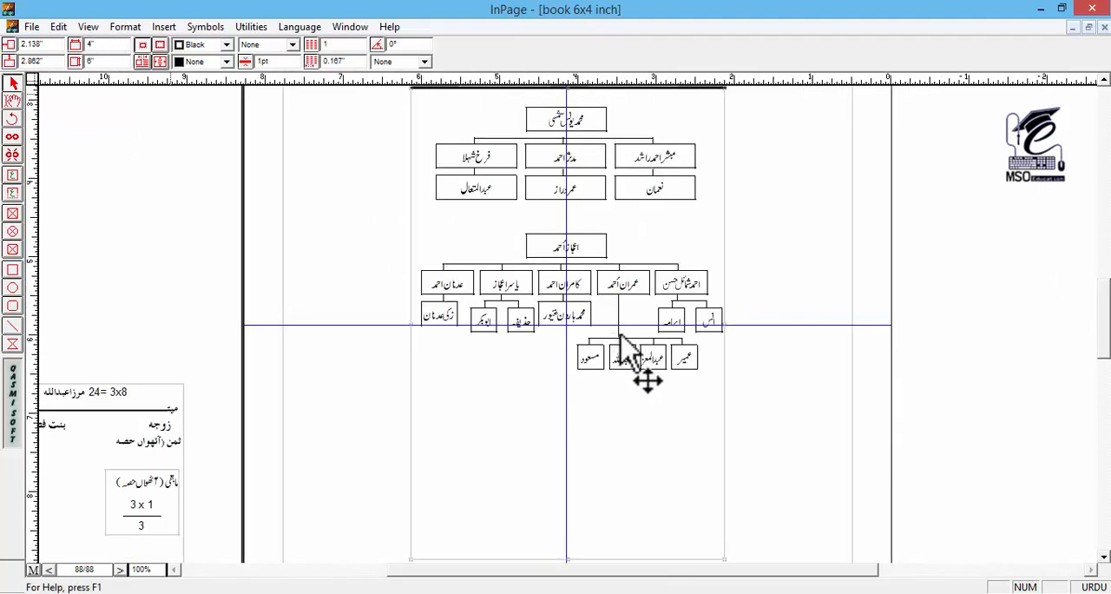
click(637, 412)
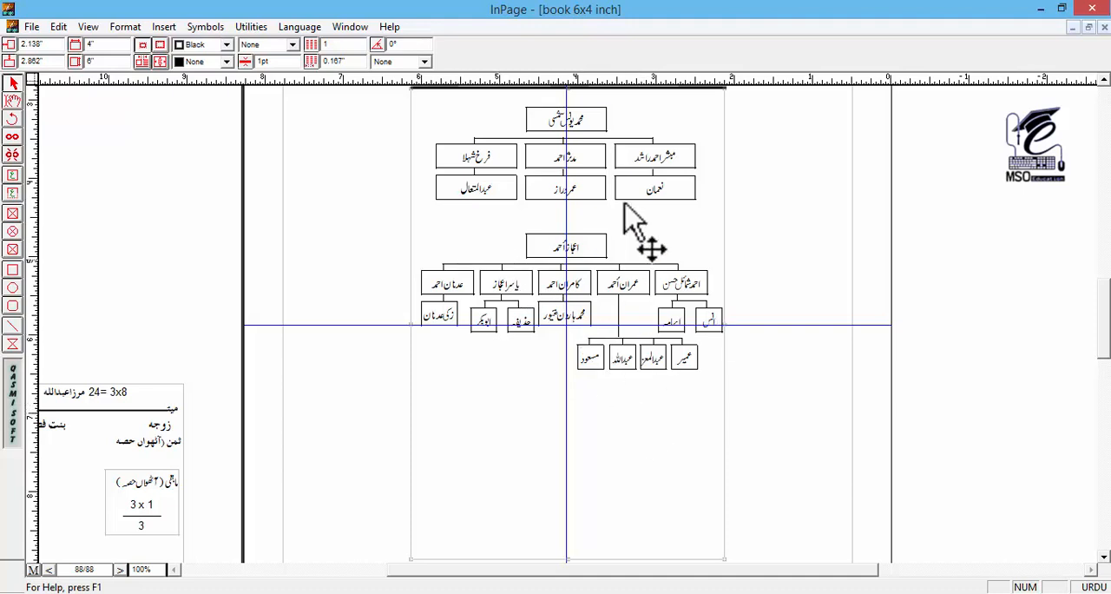
Step: Copy the first chart's parent box and three child boxes with their connectors and place the copy below the second chart
click(579, 151)
click(838, 148)
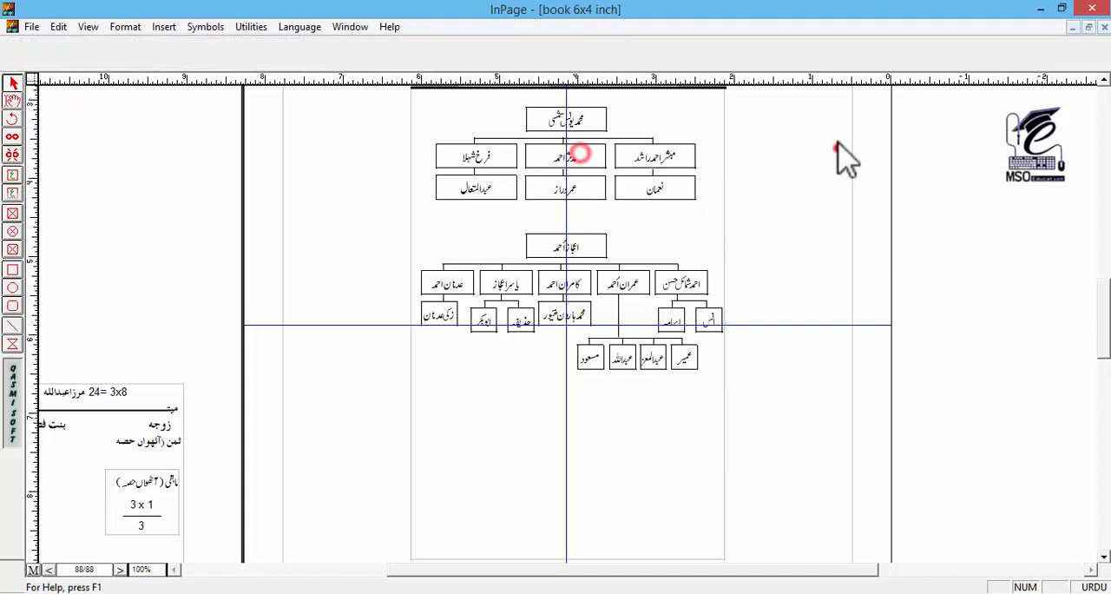
drag(817, 92, 410, 174)
key(ctrl+c)
key(ctrl+v)
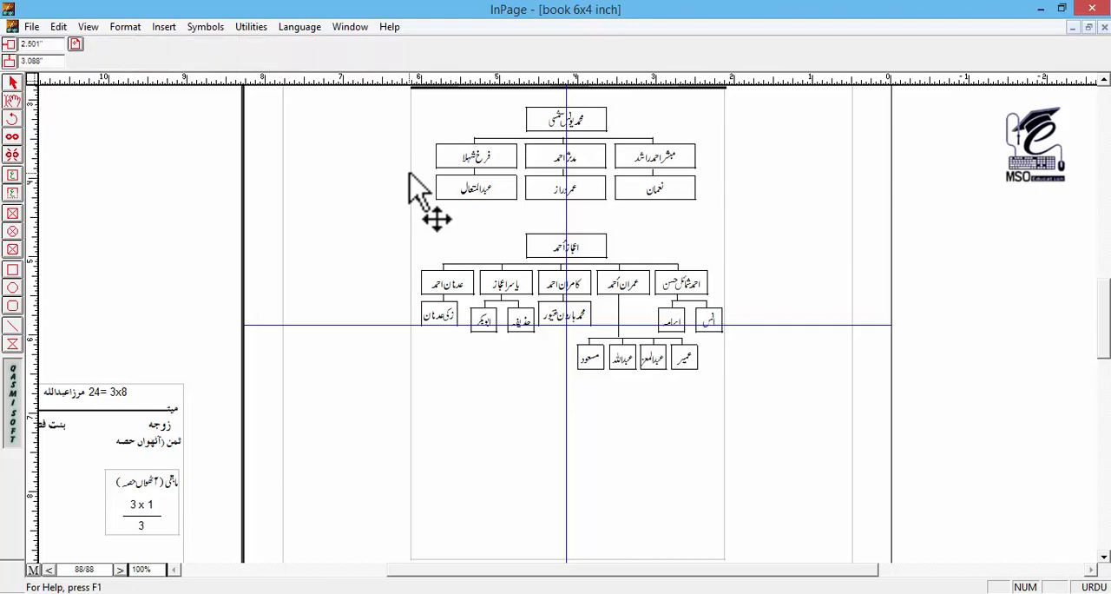
key(Down)
key(Down)
key(Down)
key(Down)
key(Down)
key(Down)
key(Down)
key(Down)
key(Down)
key(Down)
key(Down)
key(Down)
key(Down)
key(Down)
key(Down)
key(Down)
key(Down)
key(Down)
key(Down)
key(Down)
key(Down)
key(Down)
key(Down)
key(Down)
key(Down)
key(Down)
key(Down)
key(Down)
key(Down)
key(Down)
key(Down)
key(Down)
key(Down)
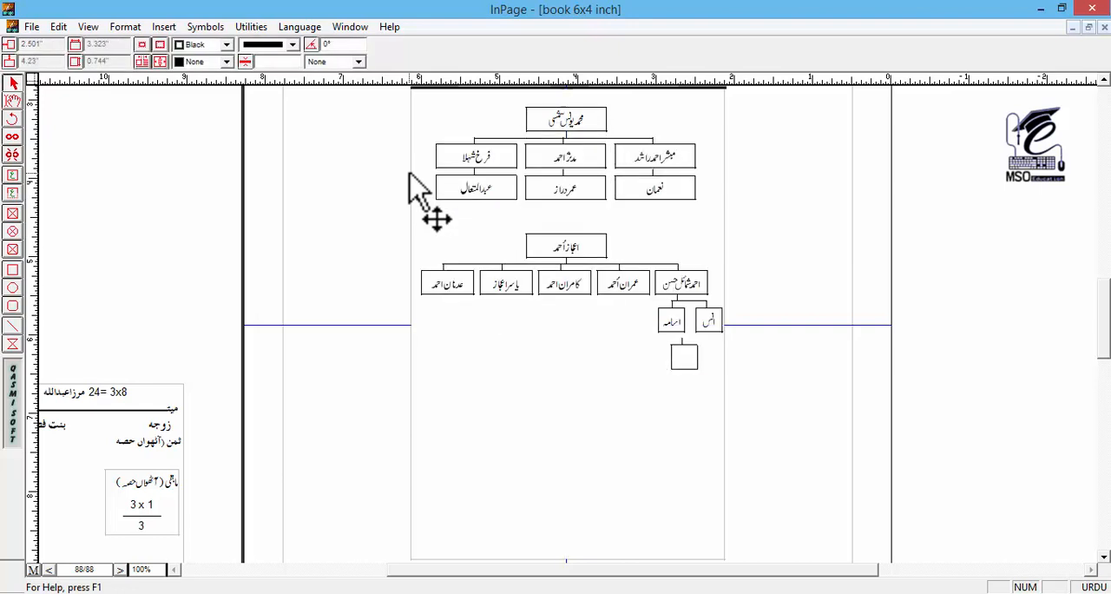
key(Down)
key(Down)
key(Down)
key(Down)
key(Down)
key(Down)
key(Down)
key(Down)
key(Down)
key(Down)
key(Down)
key(Down)
key(Down)
key(Down)
key(Down)
key(Down)
key(Down)
key(Down)
key(Down)
key(Down)
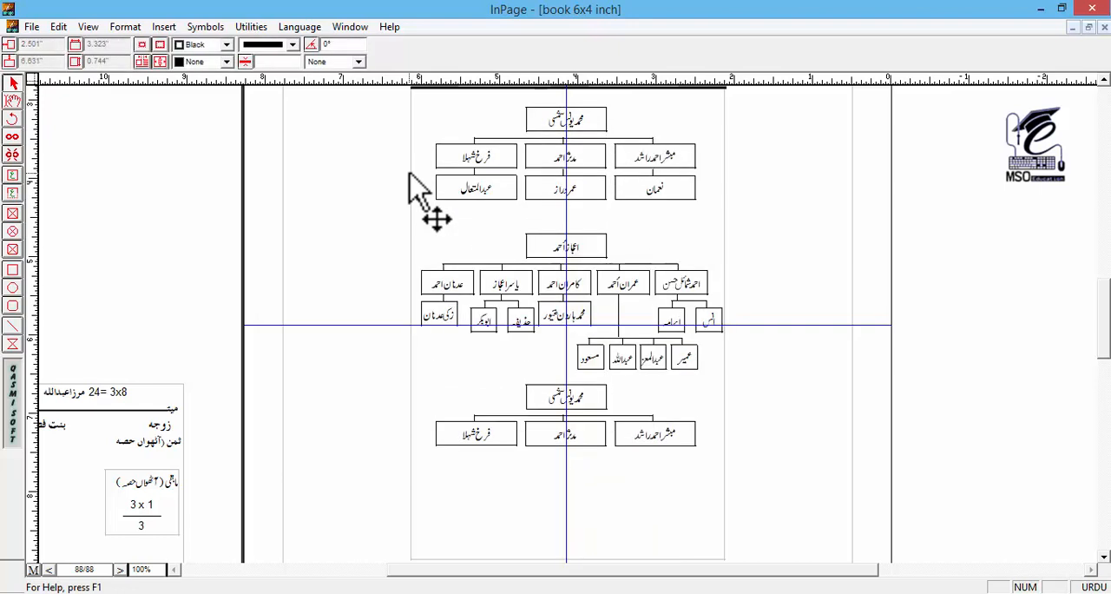
Step: Replace the names in the third chart's parent box and three child boxes with the new parent's and children's names
key(F6)
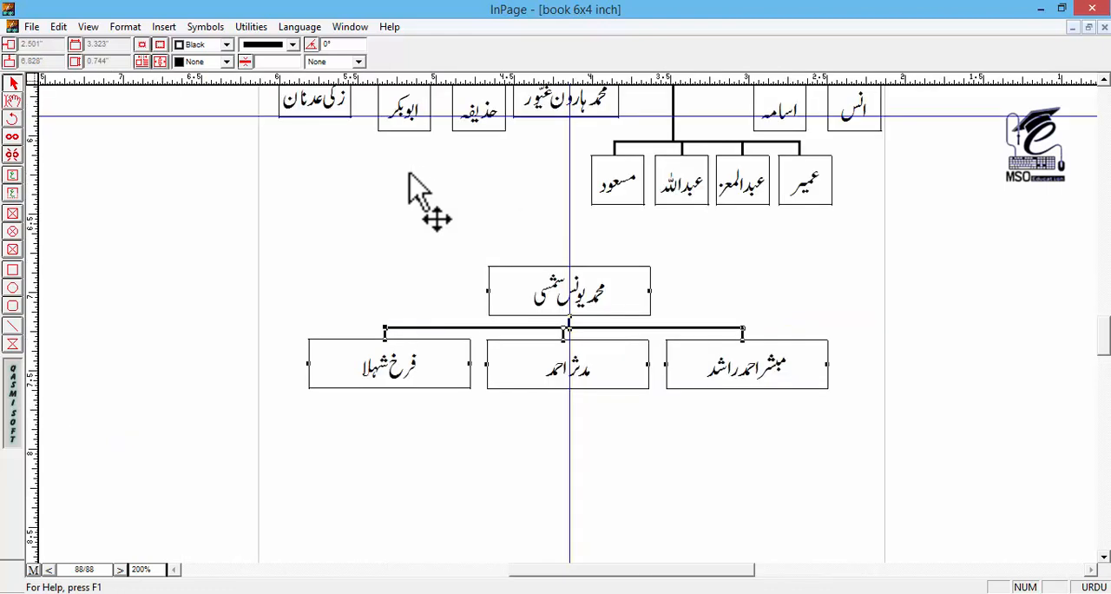
click(9, 101)
triple_click(606, 292)
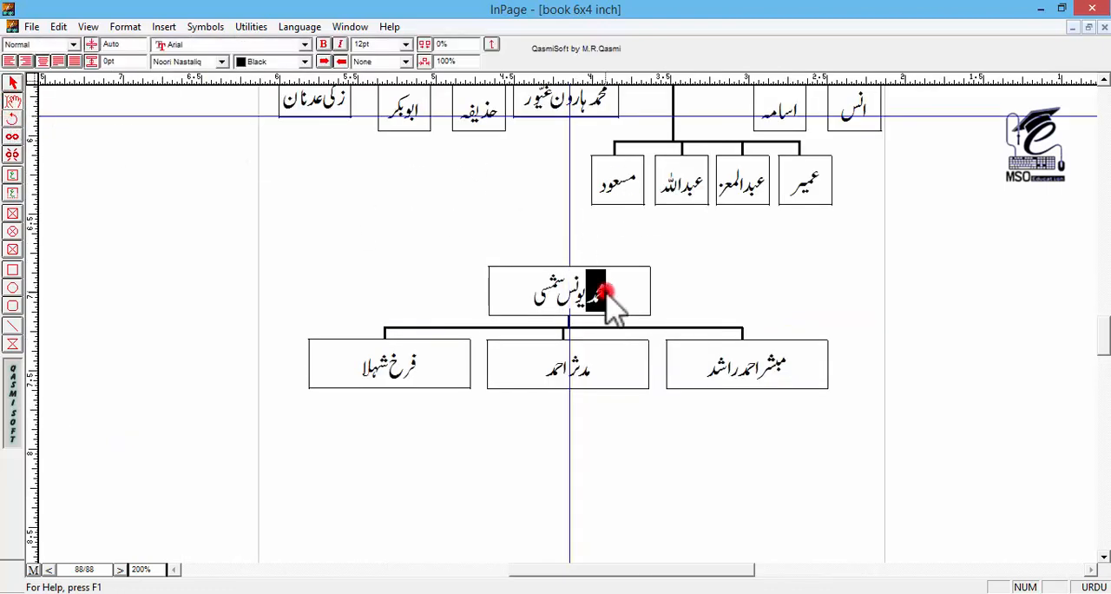
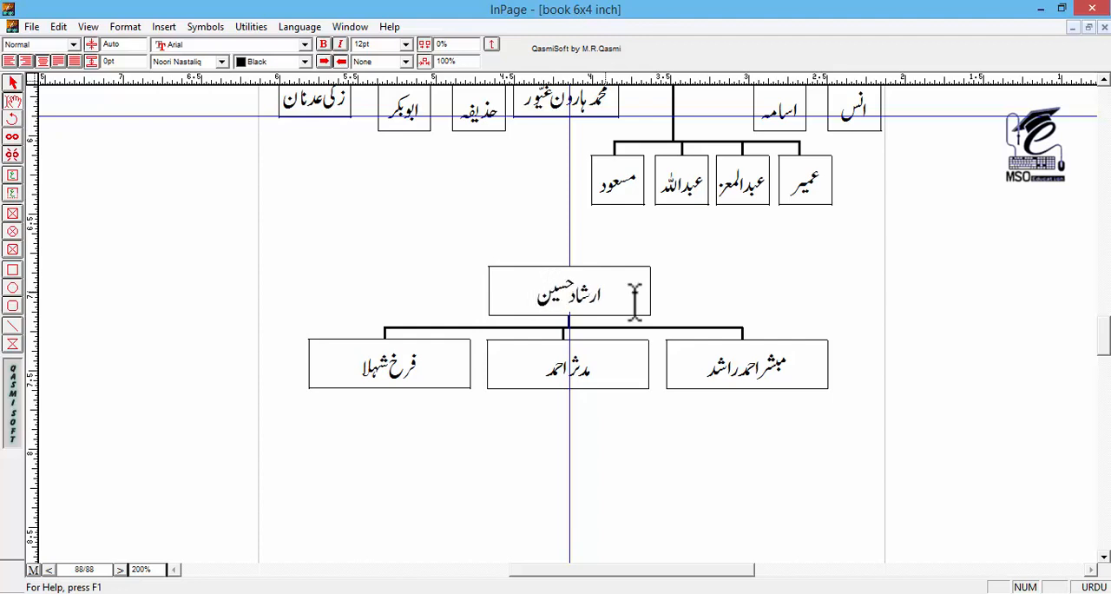
triple_click(760, 382)
text(عبدالمتین)
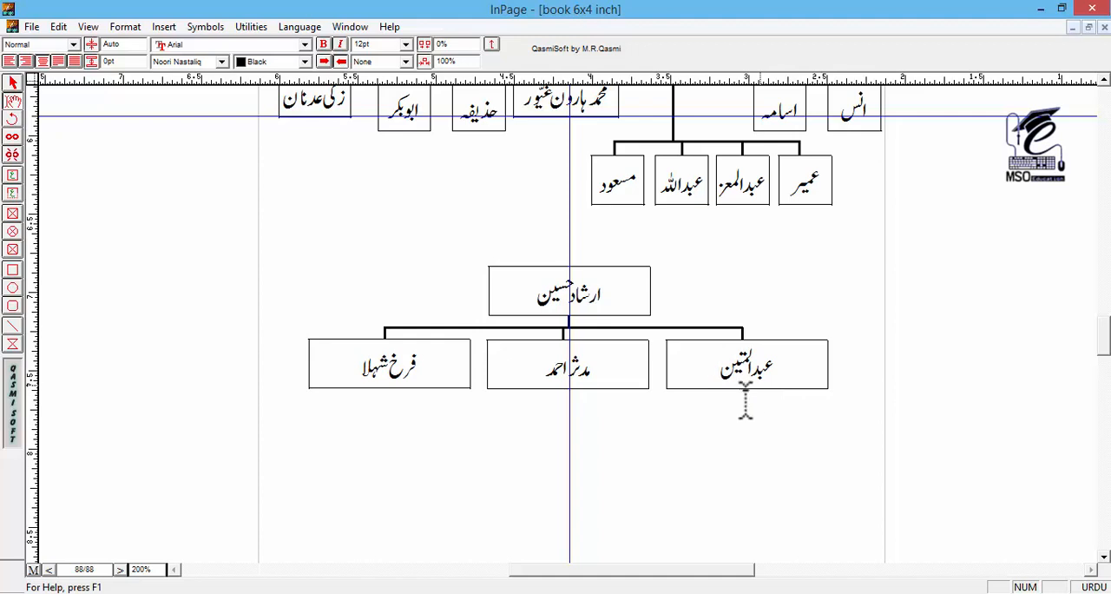
triple_click(564, 371)
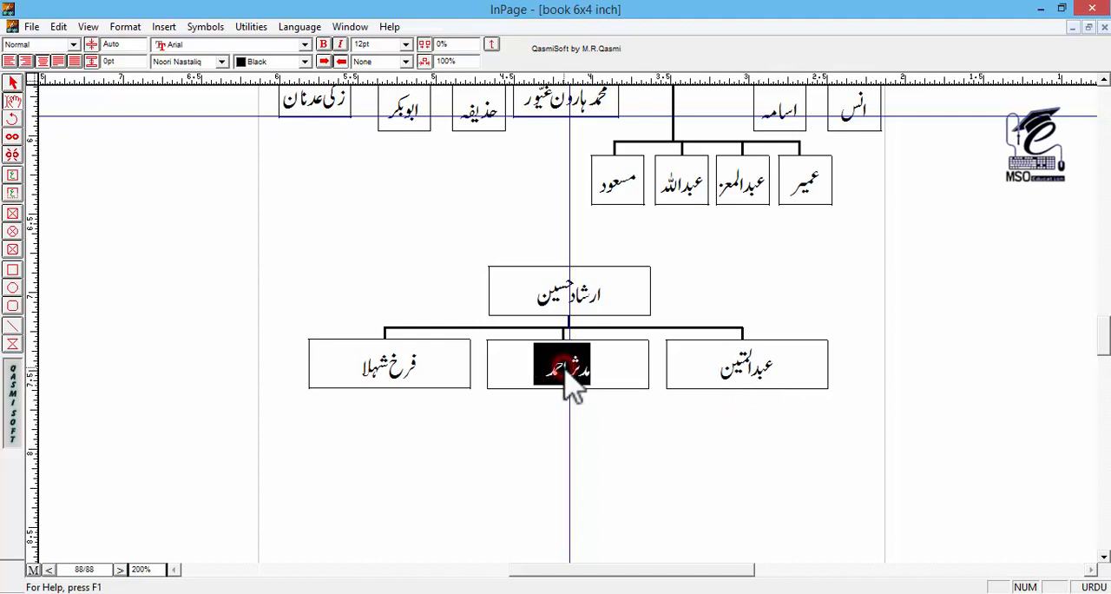
text(عبدالمنان)
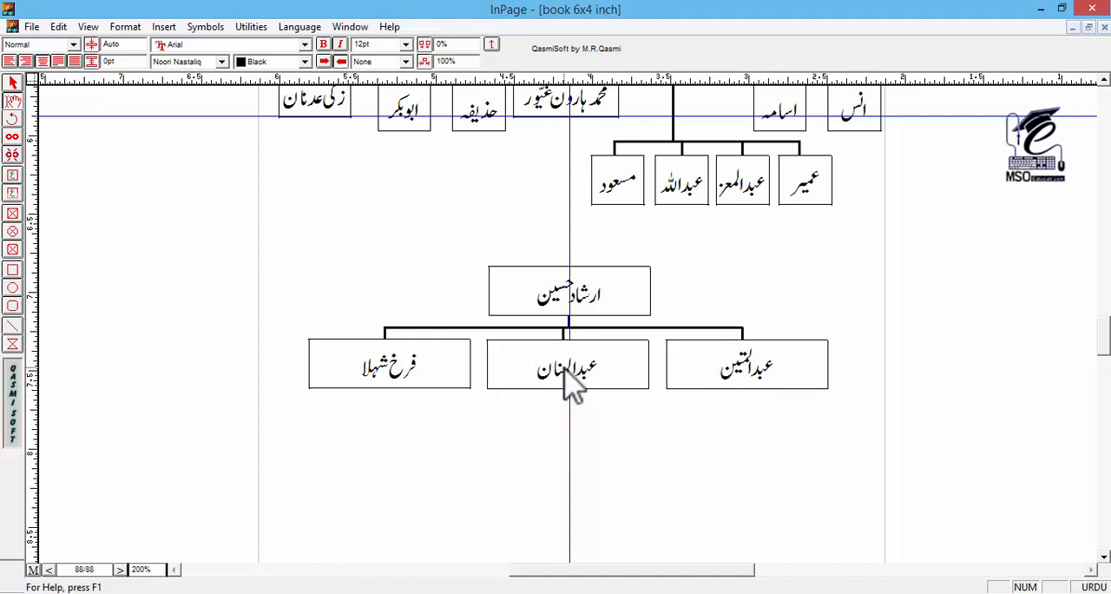
triple_click(408, 369)
text(عبدالحنّان)
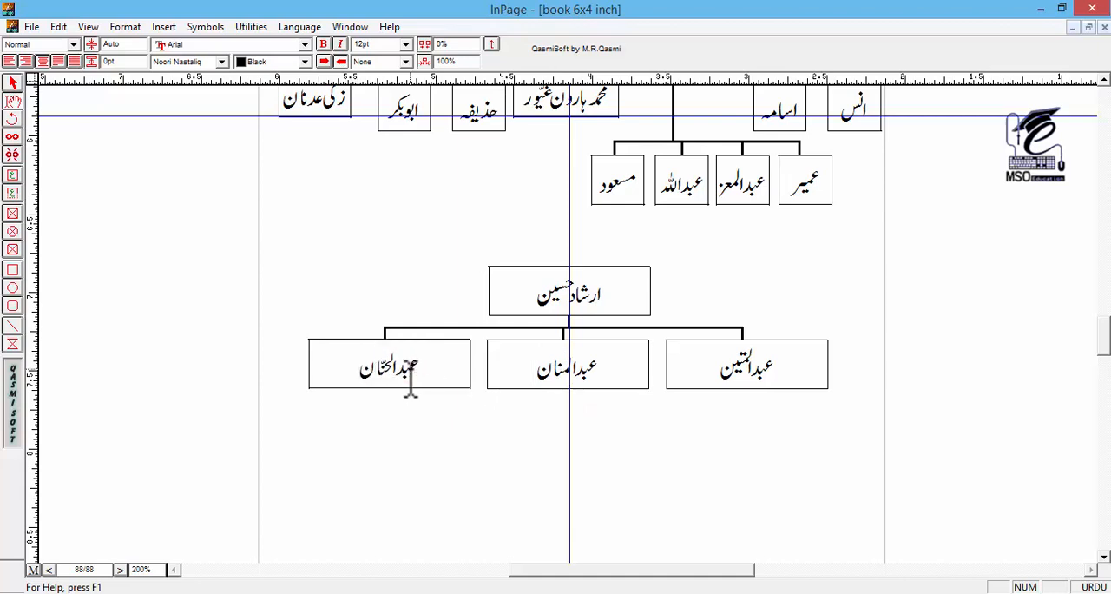
click(13, 82)
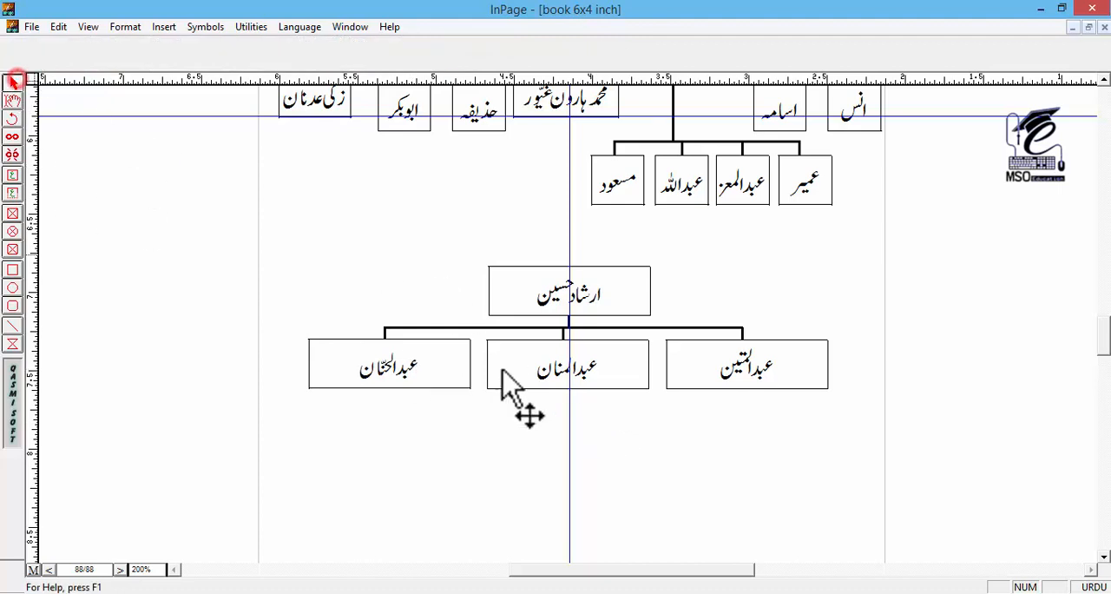
Step: Copy the two-box branch under the second chart's rightmost child and place it beneath the third chart's middle child box
drag(492, 423, 468, 324)
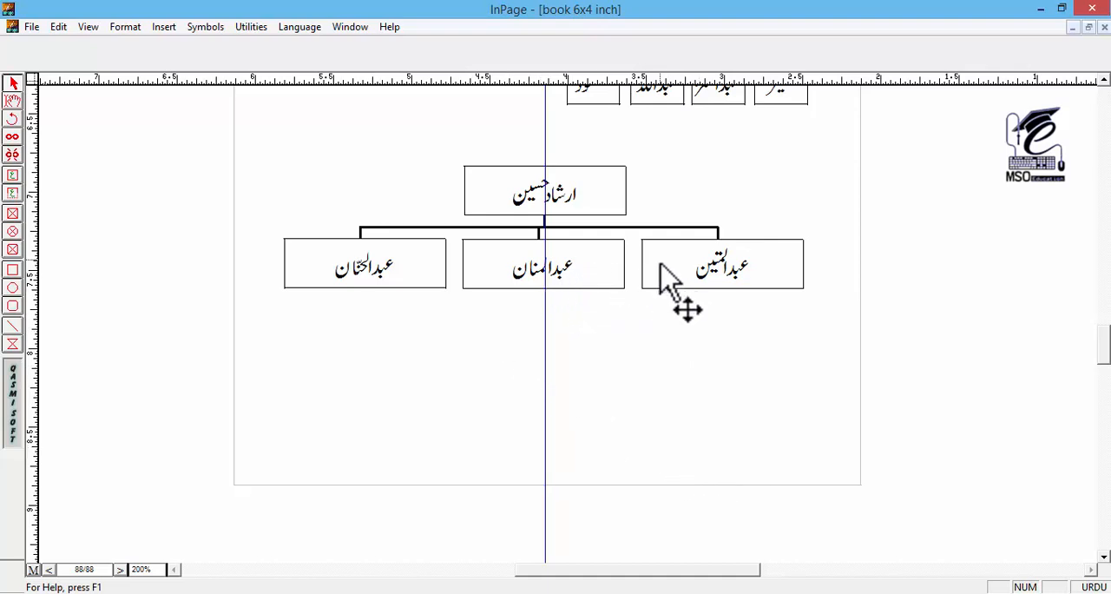
drag(660, 352, 620, 413)
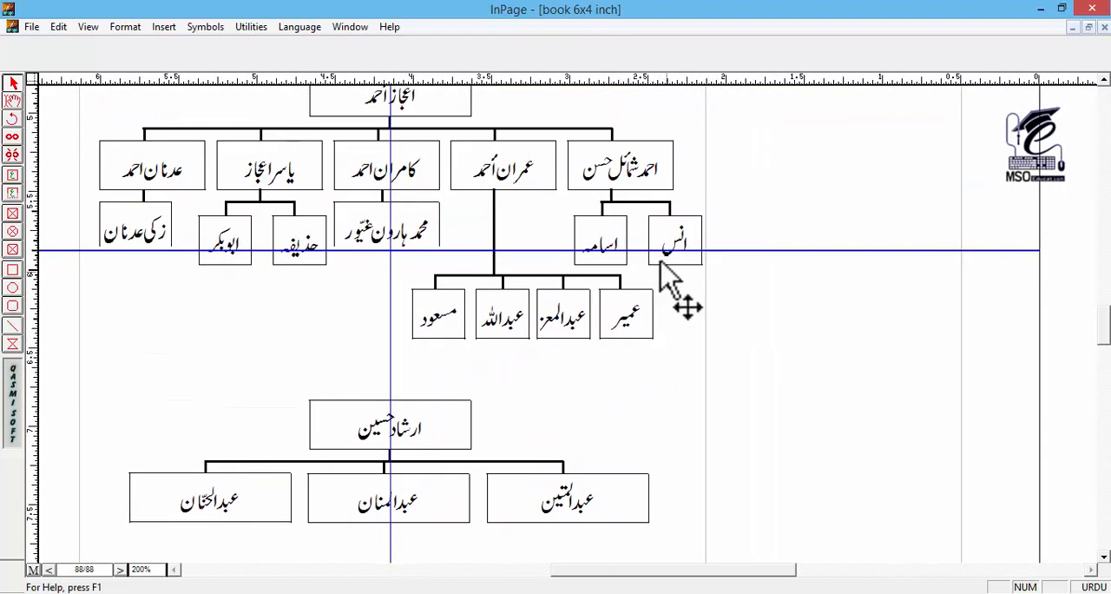
drag(766, 185, 570, 261)
drag(580, 448, 640, 172)
key(ctrl+v)
click(509, 267)
drag(505, 274, 503, 257)
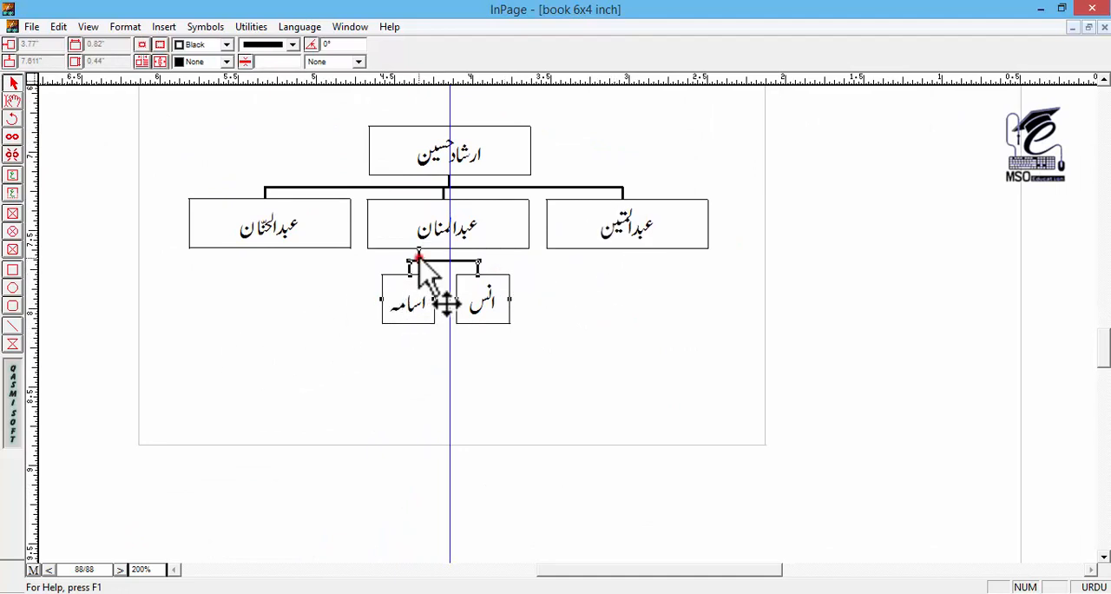
Step: Shift the short stem of the pasted branch rightward to line it up with the center of the middle child box
click(417, 252)
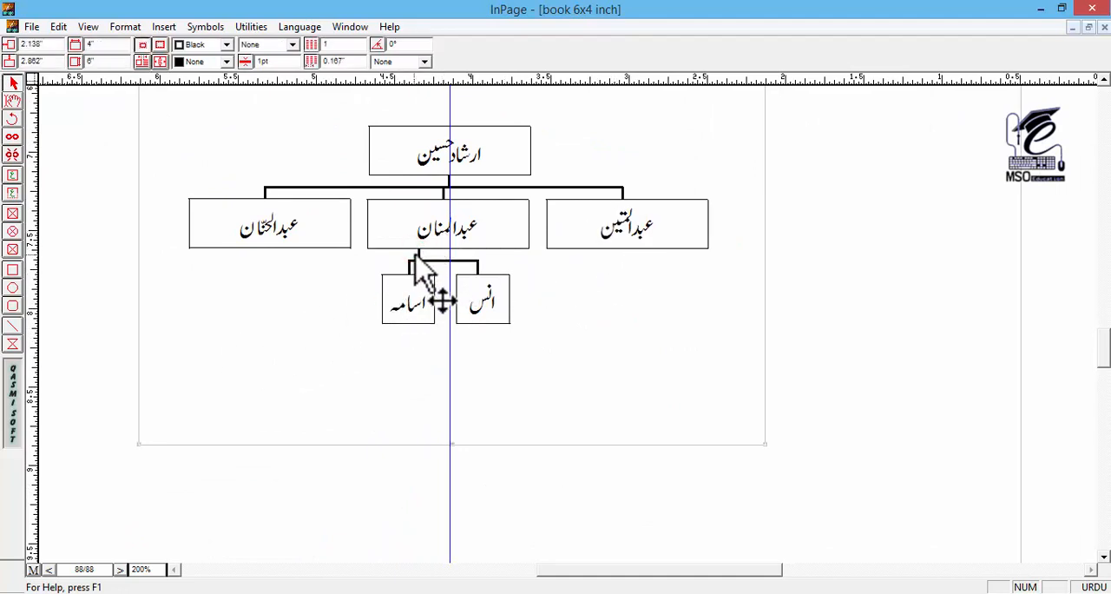
click(419, 253)
key(Right)
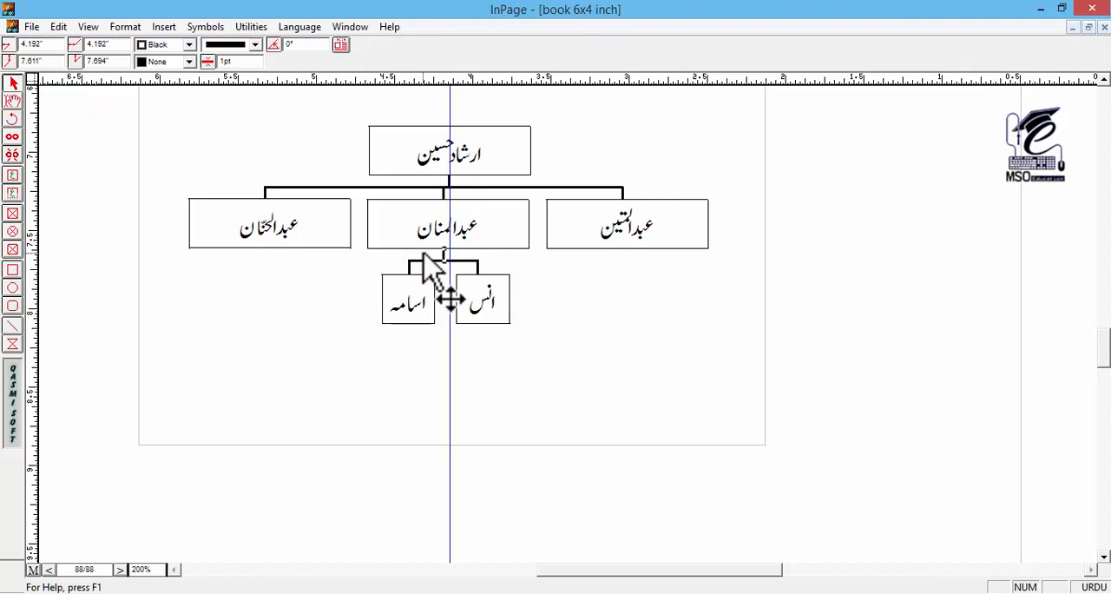
Step: Replace the names in the two grandchild boxes under the third chart's middle child
click(12, 100)
double_click(471, 304)
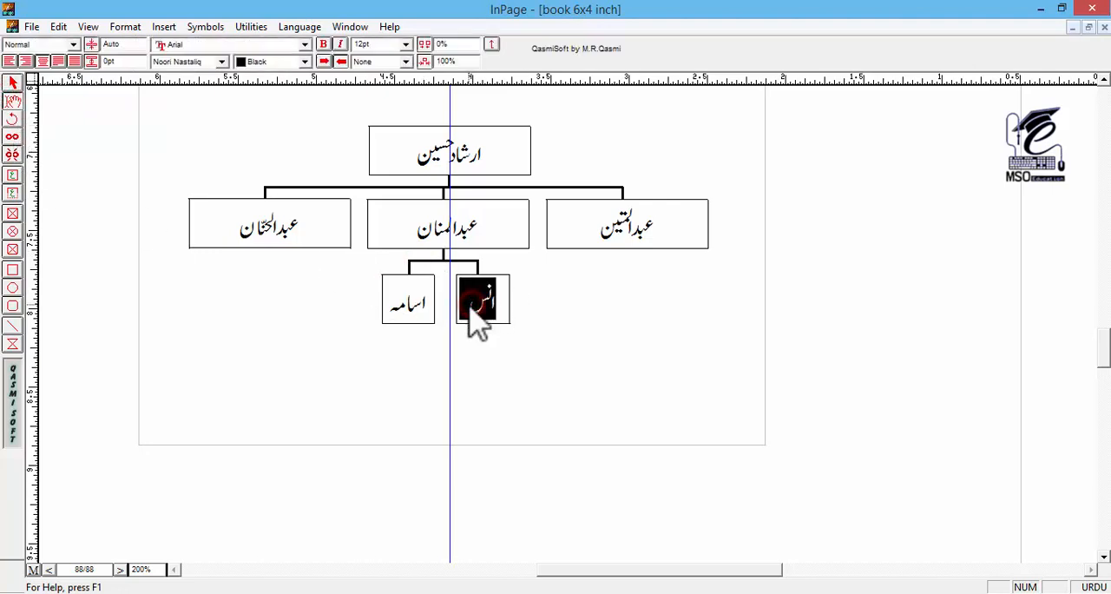
text(اشم)
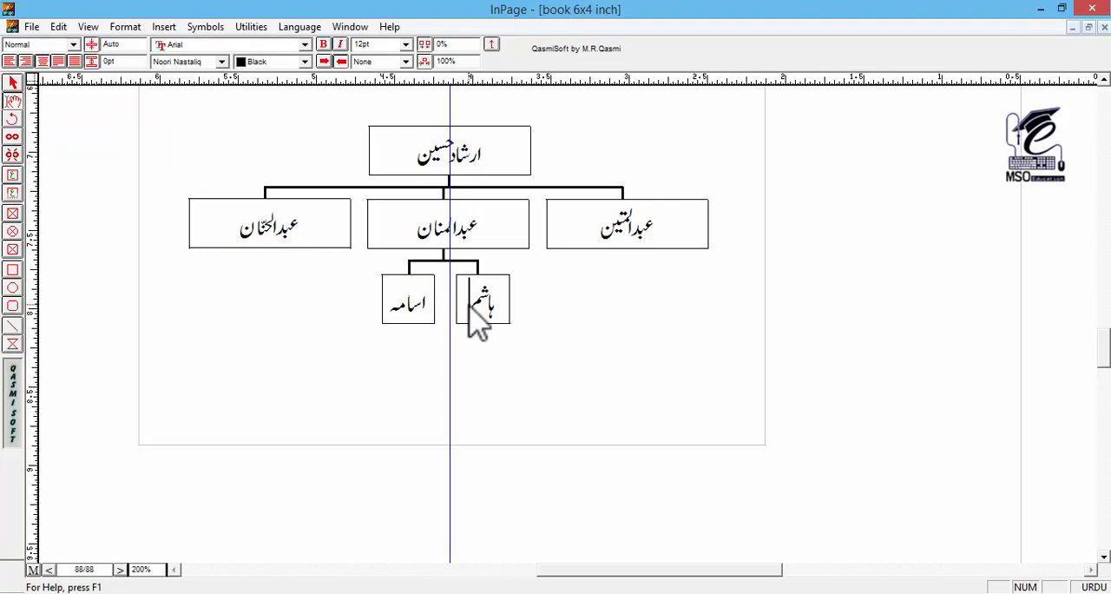
double_click(422, 302)
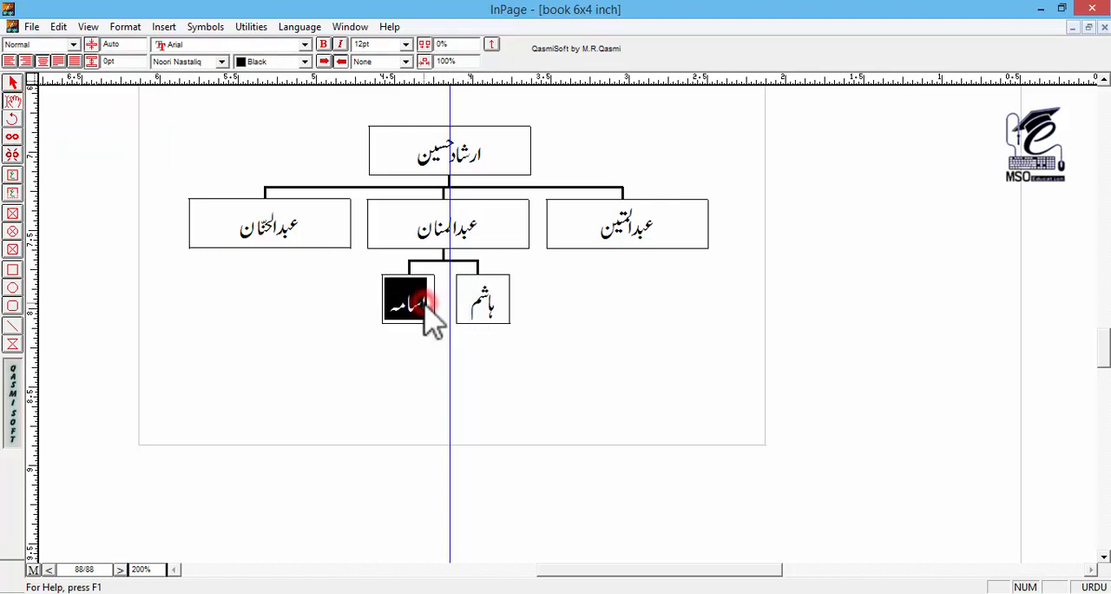
text(سالم)
Step: Copy the second chart's four-box grandchild branch together with its connectors and long vertical stem
click(13, 84)
drag(842, 227, 361, 342)
drag(901, 204, 857, 462)
click(627, 300)
click(824, 387)
drag(834, 362, 413, 247)
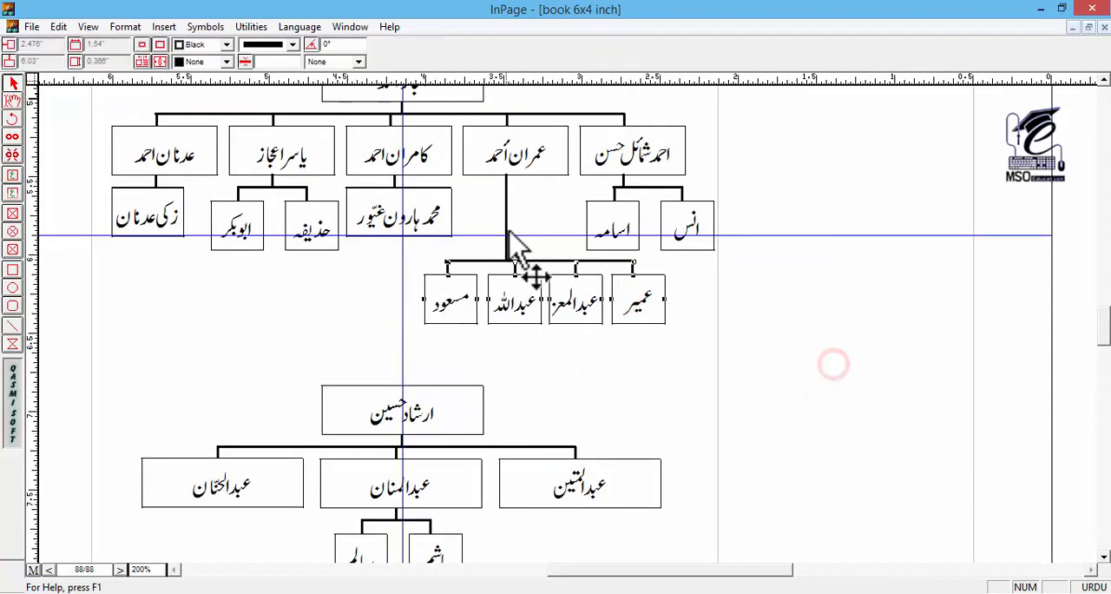
shift+click(506, 222)
key(ctrl+c)
Step: Paste the four-box branch beneath the third chart's rightmost child and raise it until its long stem meets that child's box
drag(567, 354, 551, 209)
key(ctrl+v)
click(670, 426)
key(Up)
key(Up)
key(Up)
key(Up)
key(Up)
key(Up)
key(Up)
key(Up)
key(Up)
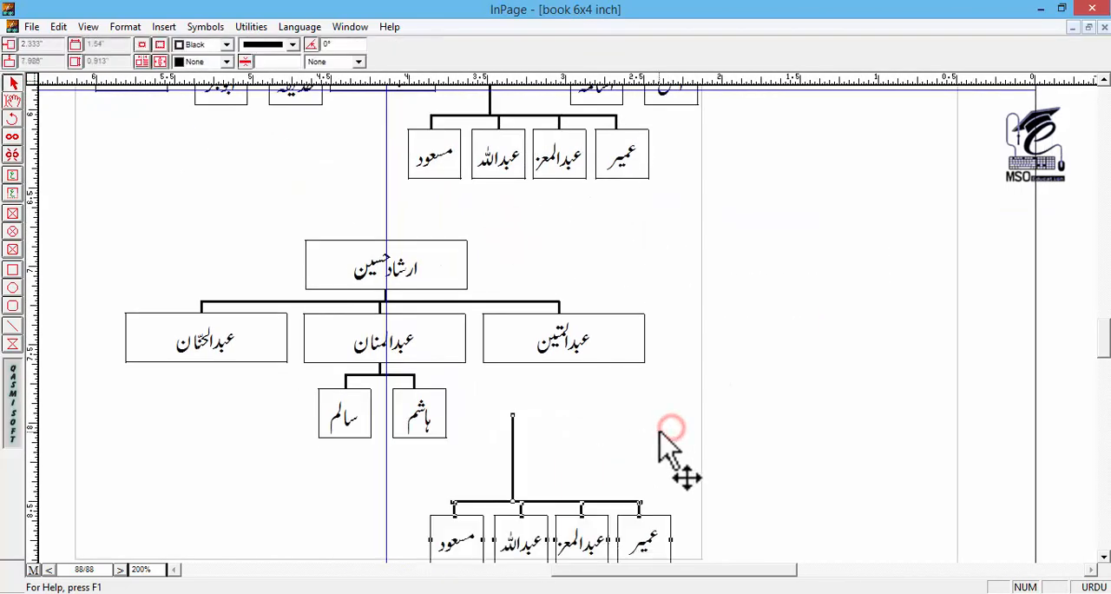
key(Up)
key(Up)
key(Up)
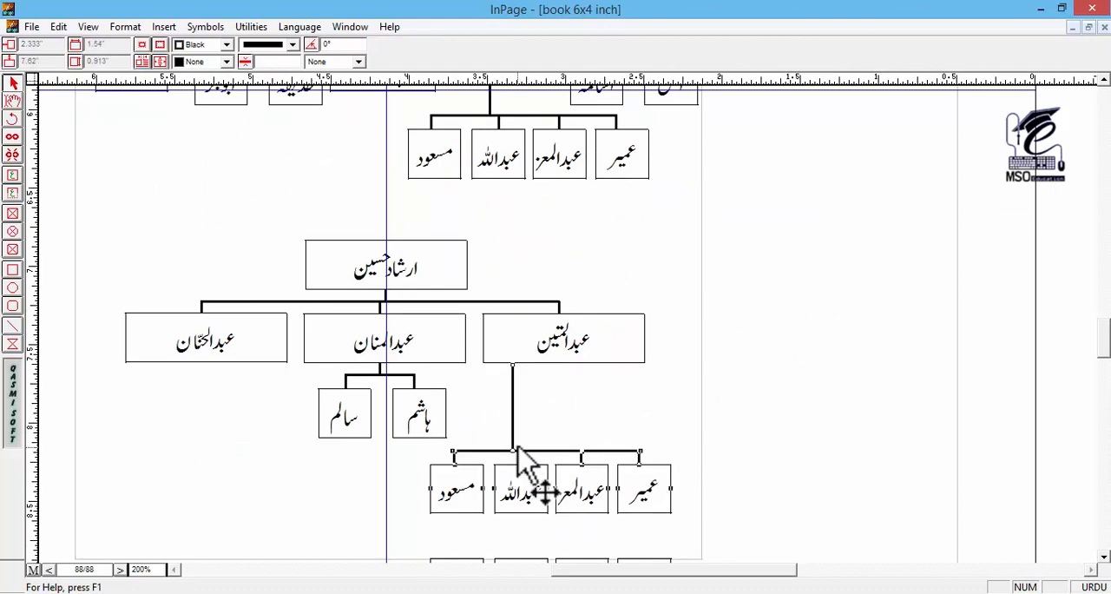
Step: Replace the names in all four pasted grandchild boxes under the third chart's rightmost child
drag(563, 403, 551, 235)
click(610, 409)
click(12, 100)
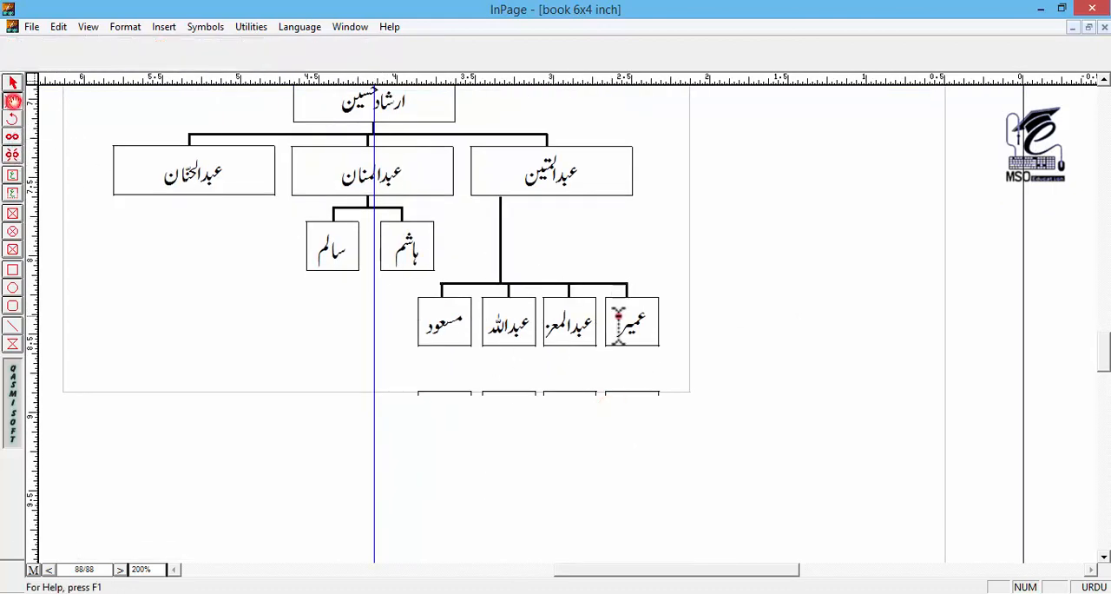
double_click(618, 318)
text(عبدالبا)
double_click(570, 329)
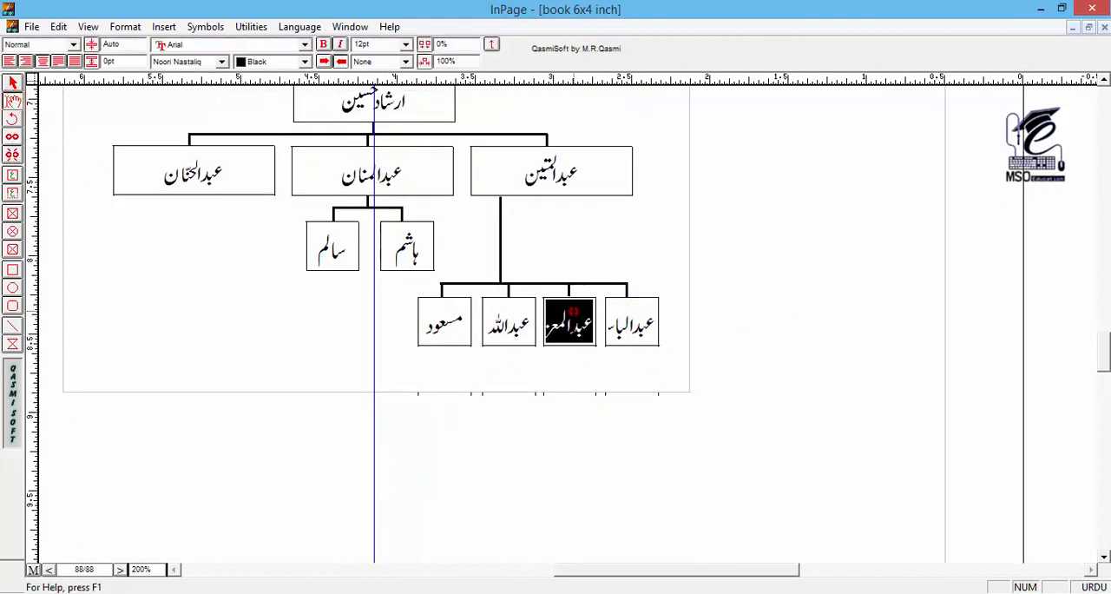
text(عبدال)
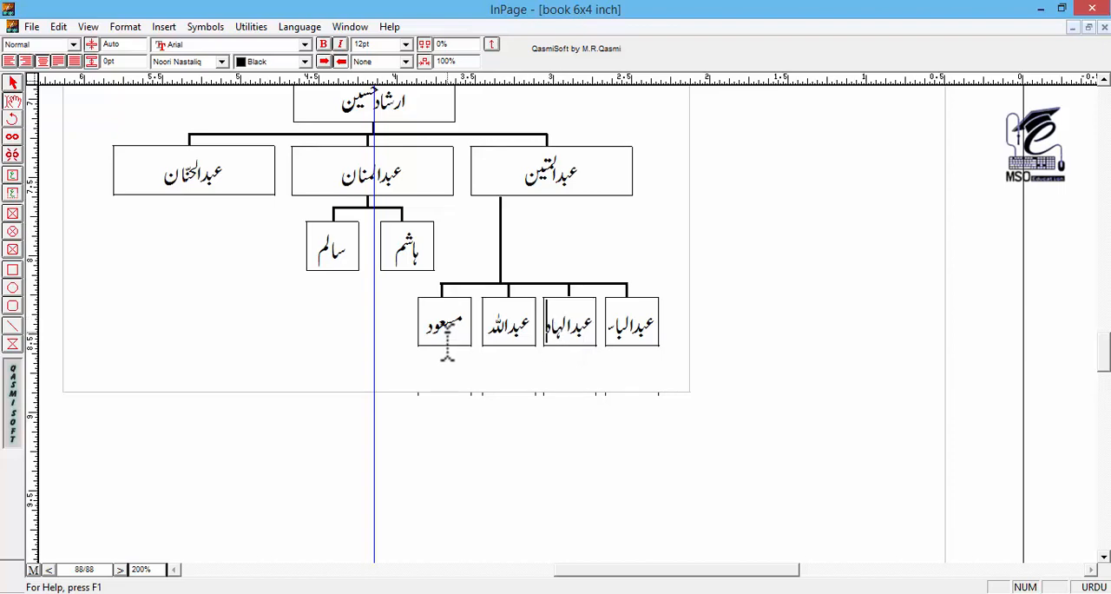
double_click(510, 321)
text(عبدالرازق)
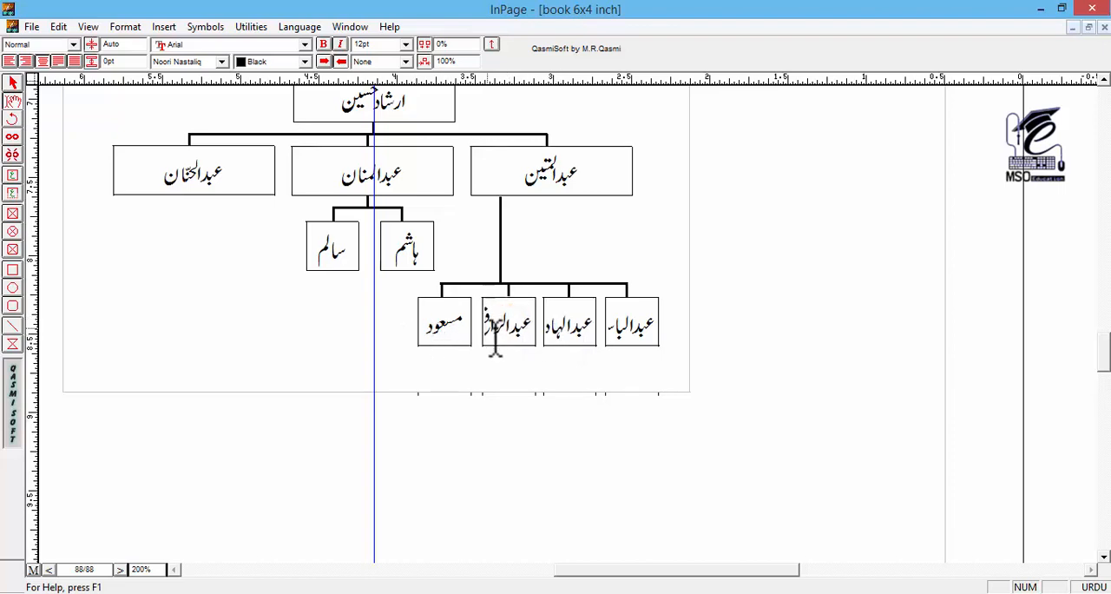
double_click(438, 324)
text(عبدالاحد)
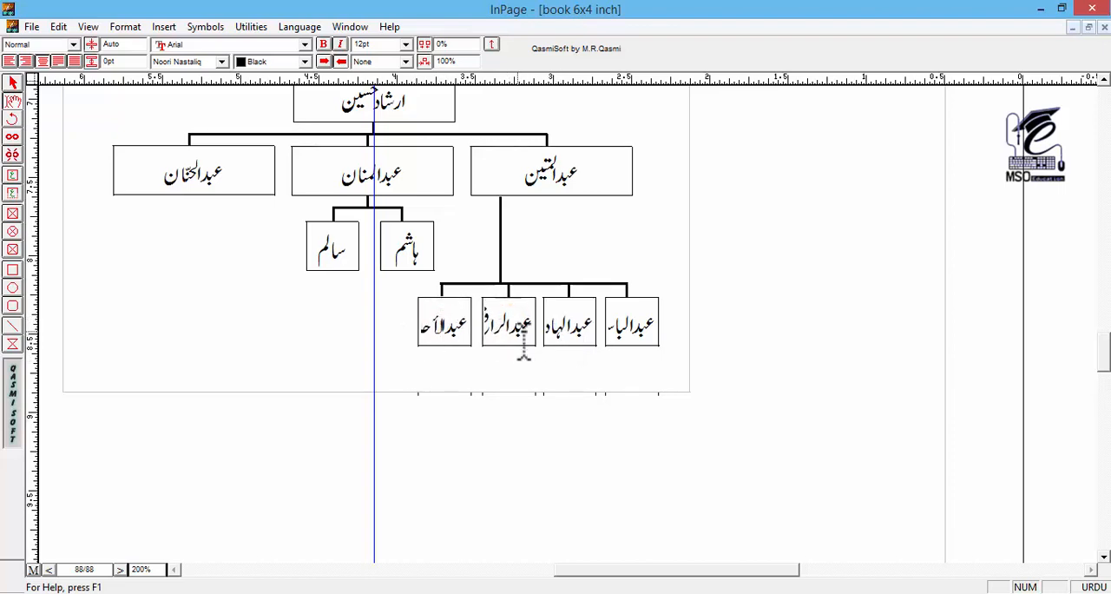
Step: Shift the three leftmost boxes of the four-box branch leftward, away from the rightmost box
click(12, 84)
click(458, 325)
shift+click(575, 327)
shift+click(515, 321)
key(Left)
key(Left)
key(Left)
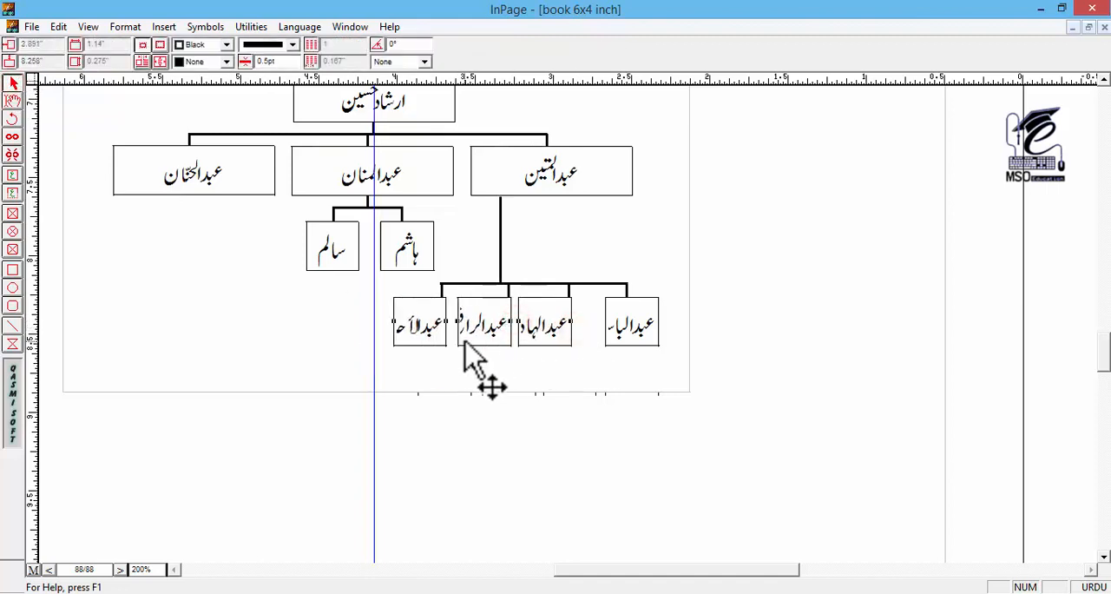
Step: Widen the two rightmost boxes of the four-box branch so their full names fit
drag(573, 322, 590, 322)
click(627, 330)
drag(660, 322, 682, 322)
click(574, 328)
drag(593, 322, 591, 322)
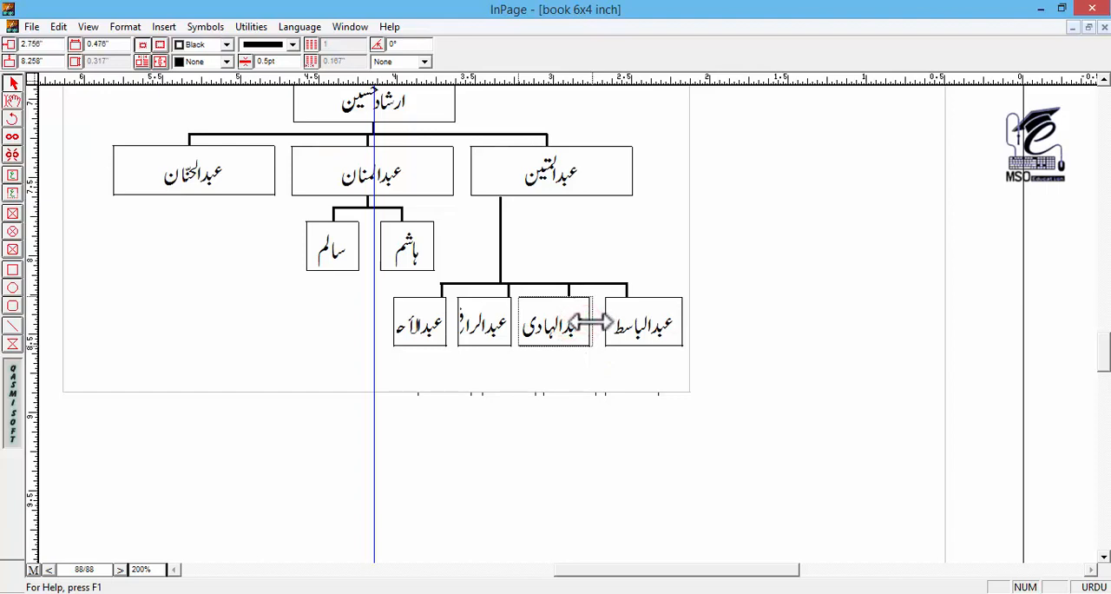
Step: Move the two leftmost boxes of the branch further left, spacing the outermost one away from its neighbor
click(489, 328)
shift+click(434, 326)
key(Left)
key(Left)
key(Left)
shift+click(428, 326)
shift+click(483, 325)
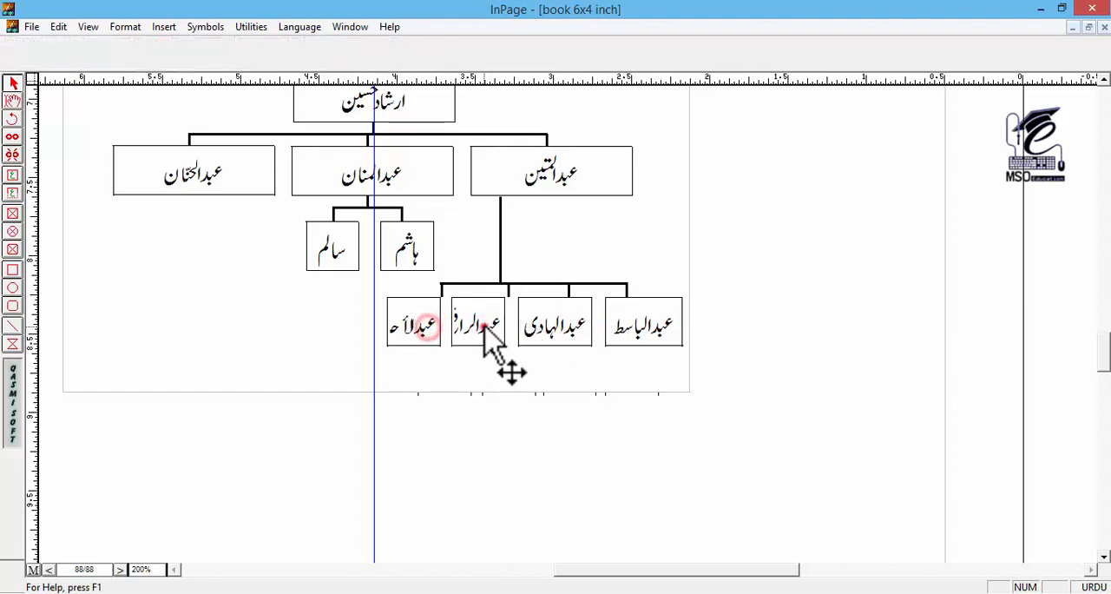
click(426, 326)
key(Left)
key(Left)
key(Left)
Step: Widen the branch's two leftmost boxes leftward so their full names fit
click(480, 323)
drag(452, 323, 350, 323)
click(396, 323)
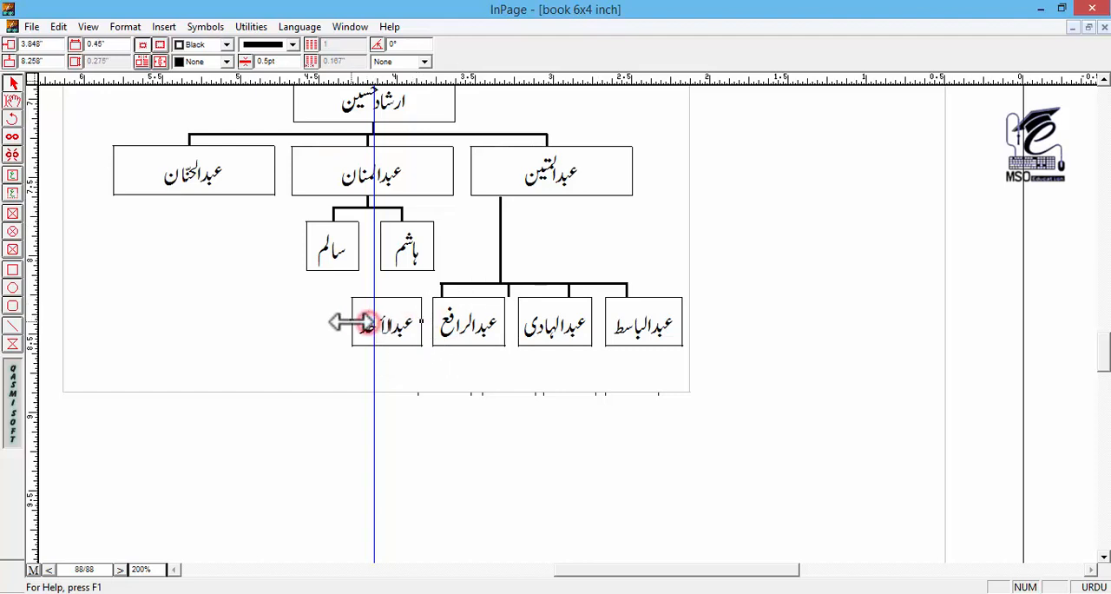
Step: Move the four short connector stems so that each is centered above its resized grandchild box
click(458, 285)
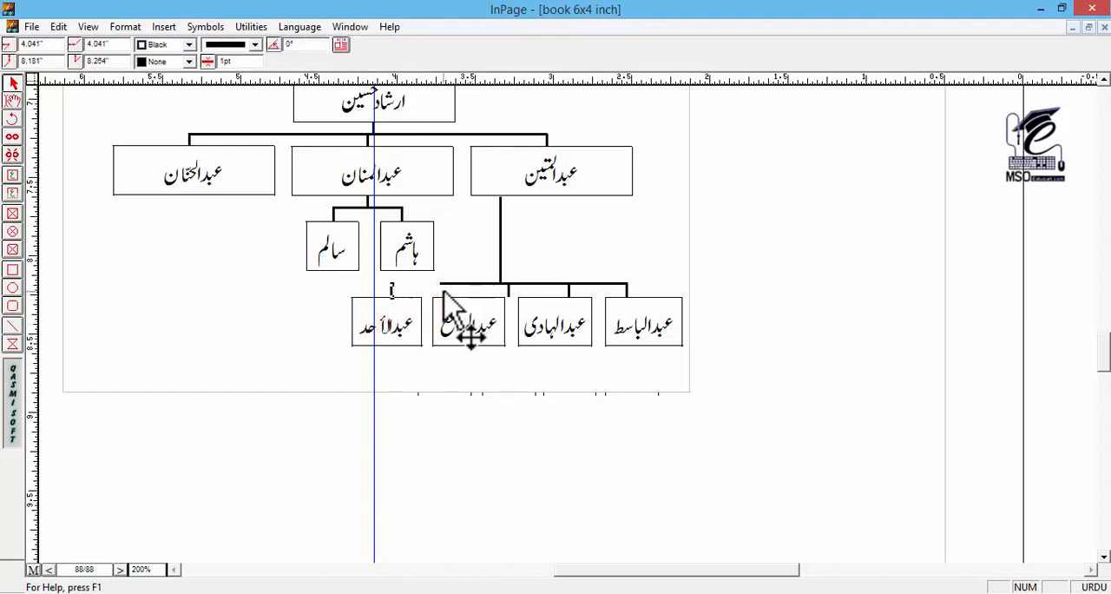
click(643, 289)
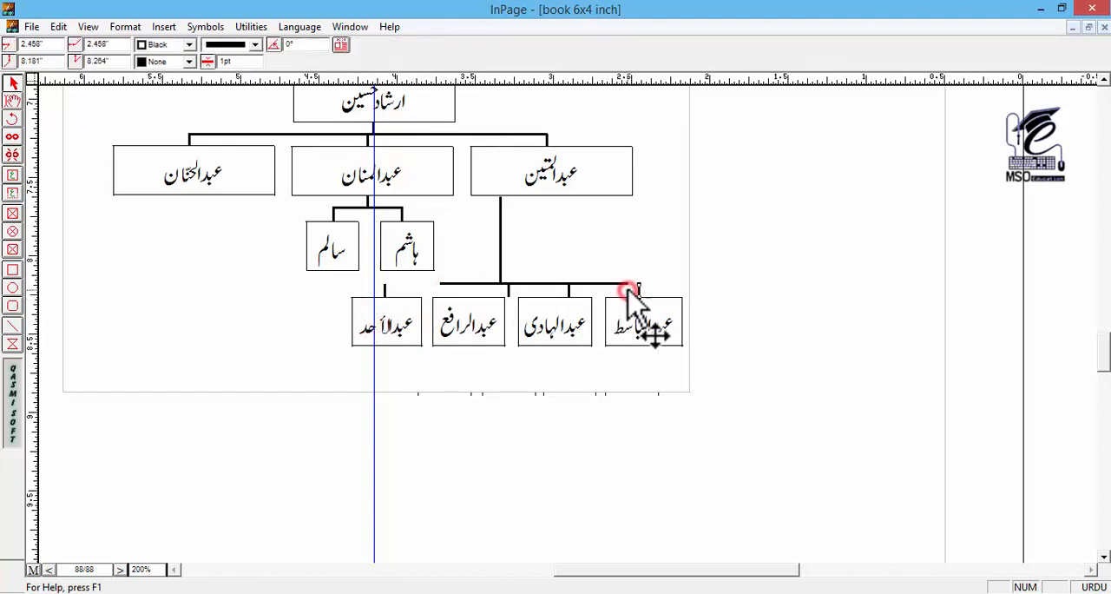
drag(568, 291, 557, 291)
click(511, 289)
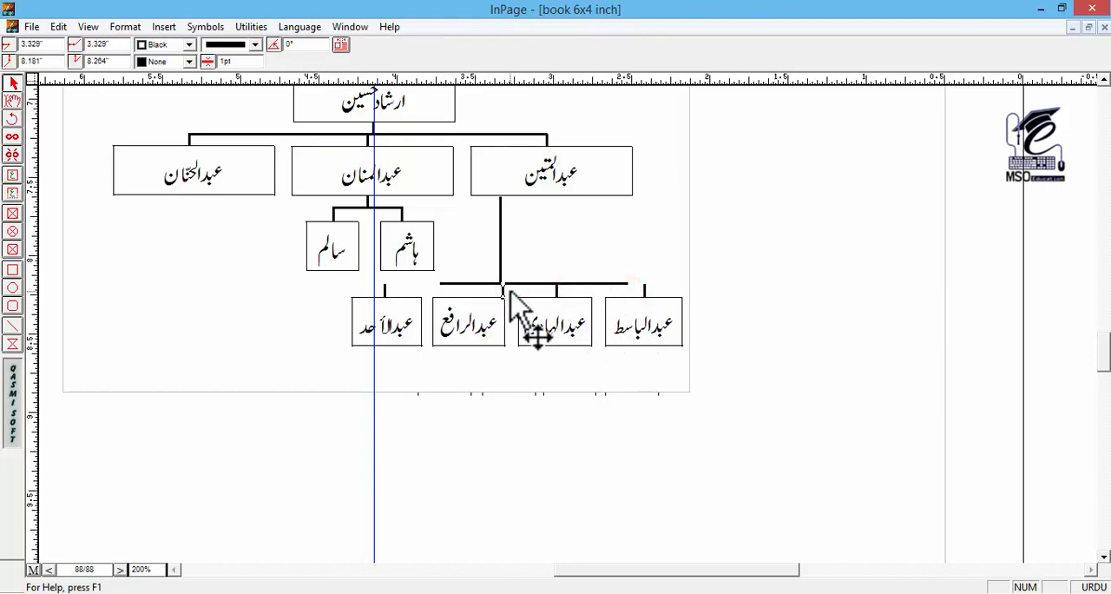
double_click(556, 322)
click(648, 232)
Step: Extend the branch's horizontal connector at both ends so it spans from the leftmost to the rightmost stem
click(626, 284)
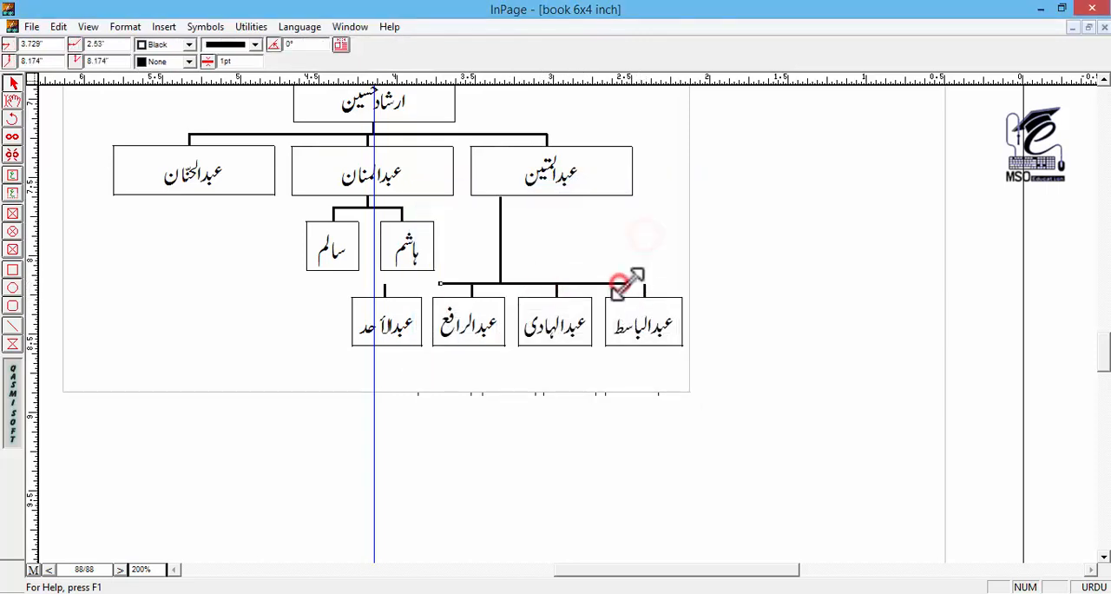
drag(440, 283, 383, 285)
click(434, 379)
Step: Examine the page layout with all three family-tree charts at 50% and 100% zoom
click(452, 447)
key(ctrl+5)
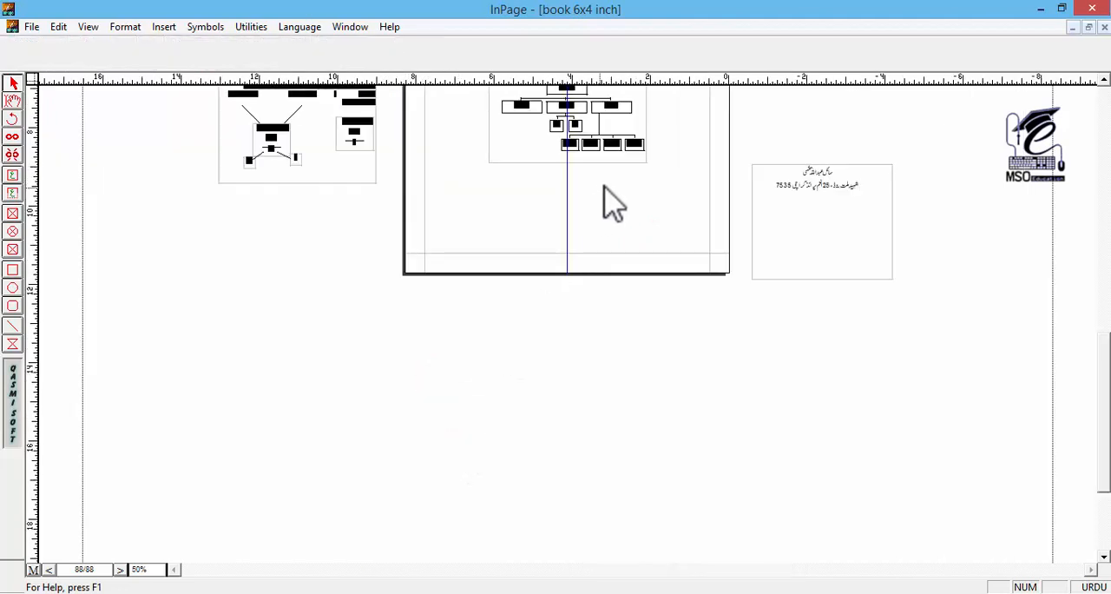
drag(605, 187, 605, 352)
click(596, 270)
key(ctrl+1)
drag(628, 277, 660, 445)
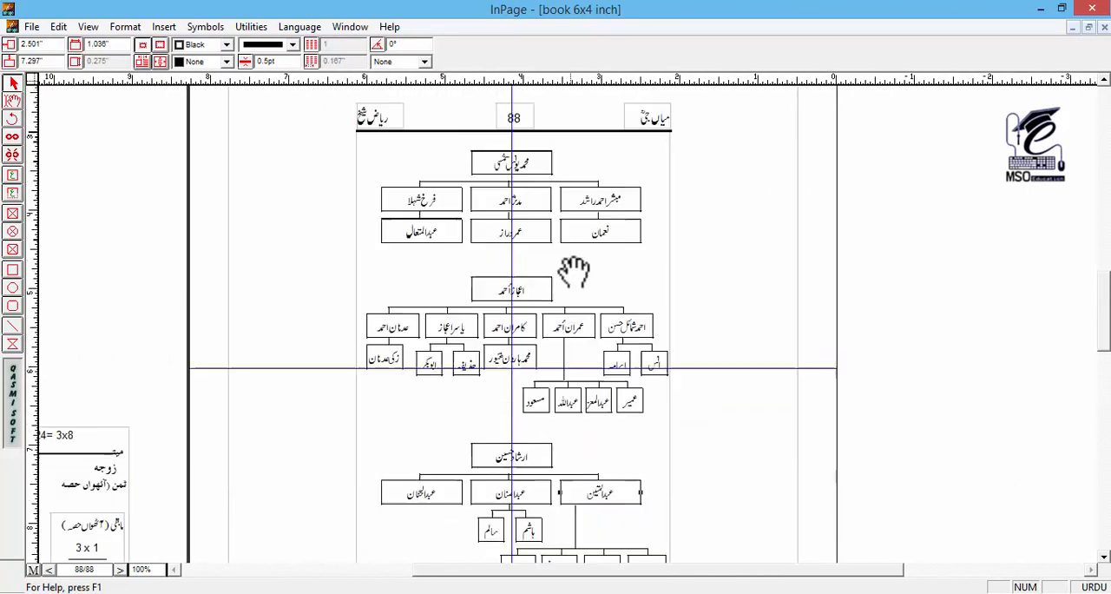
drag(574, 271, 578, 347)
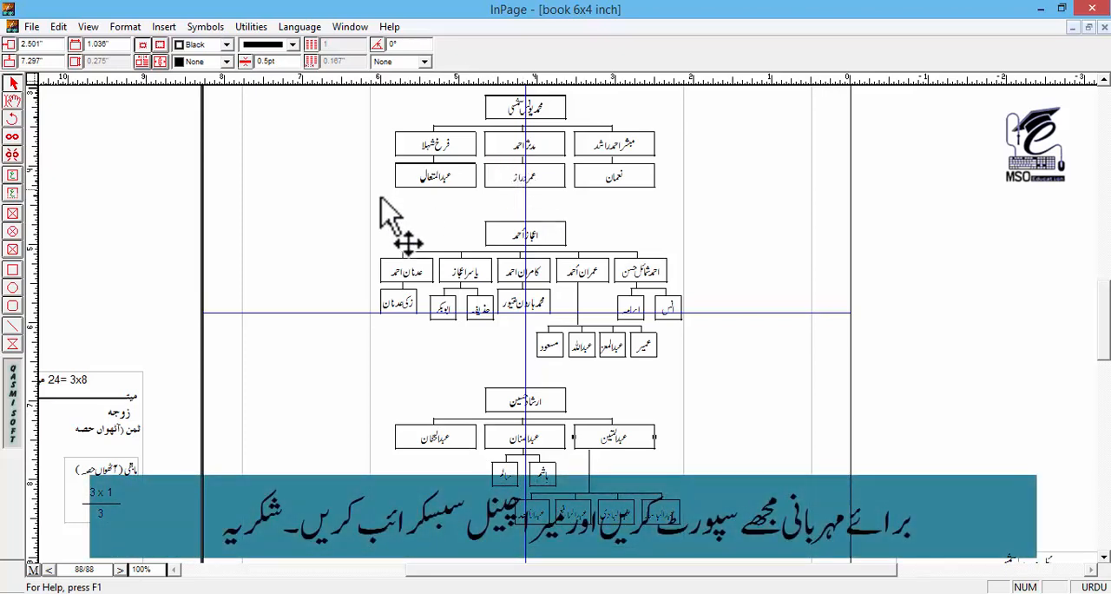
Step: Set the line leading of the text in the first chart's middle child box to 15pt
click(12, 101)
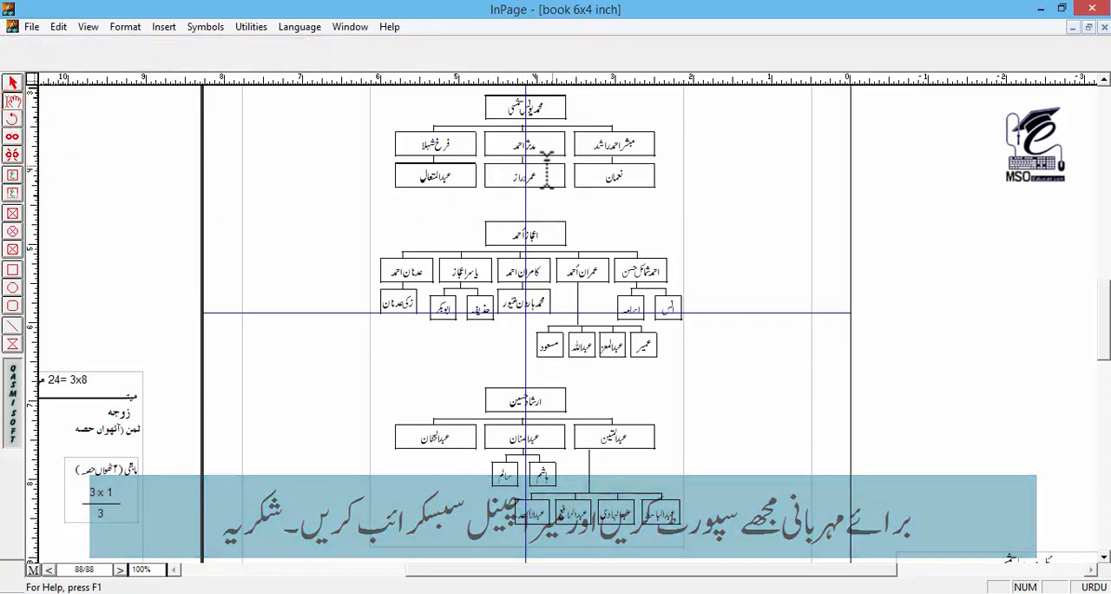
click(527, 144)
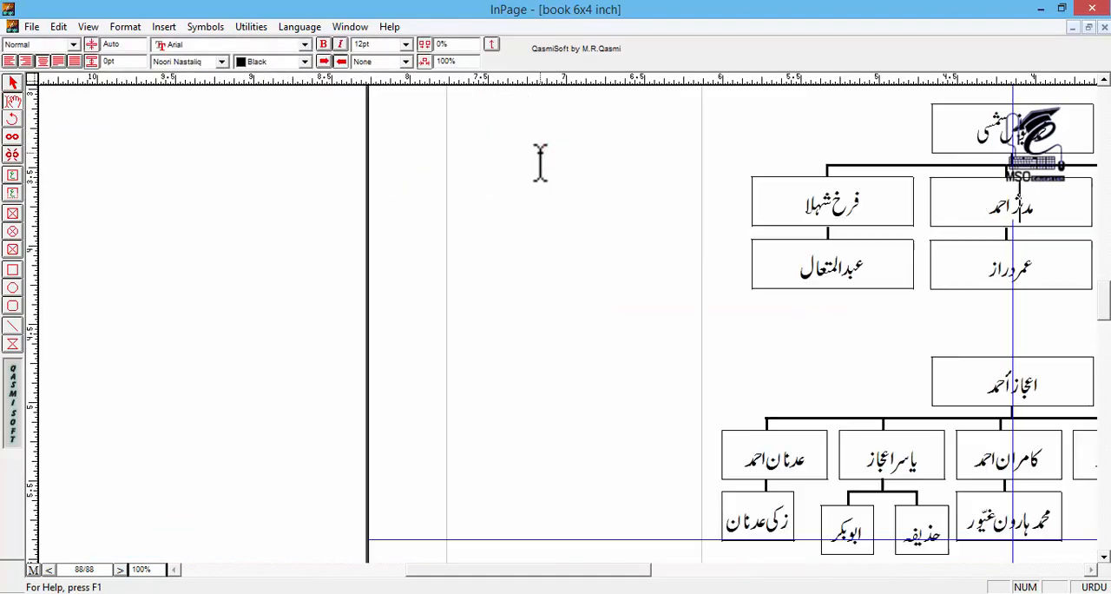
drag(816, 208, 613, 252)
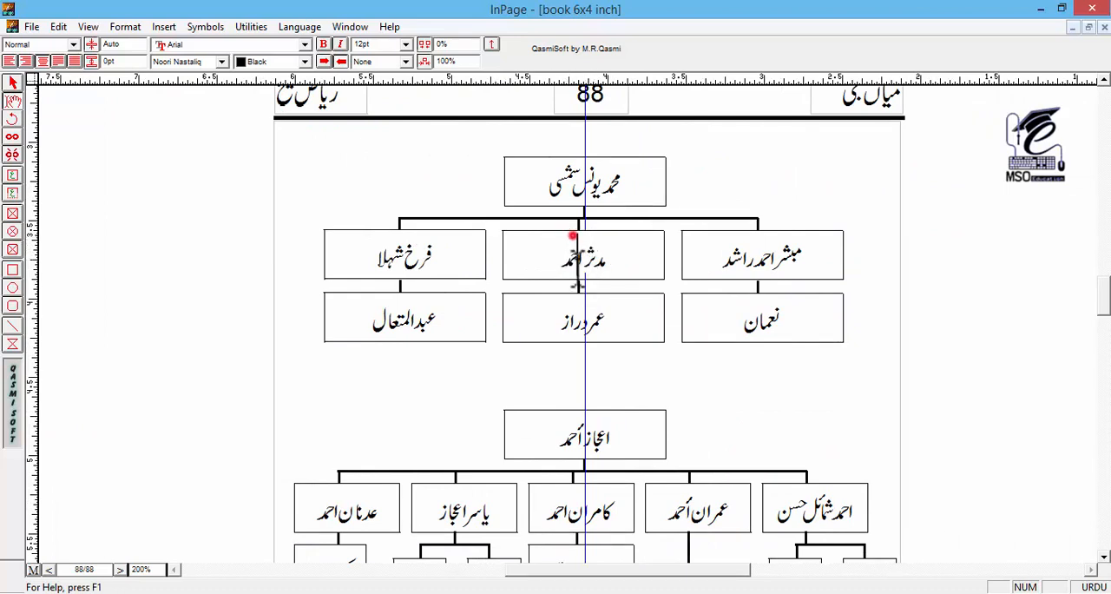
drag(584, 233, 590, 279)
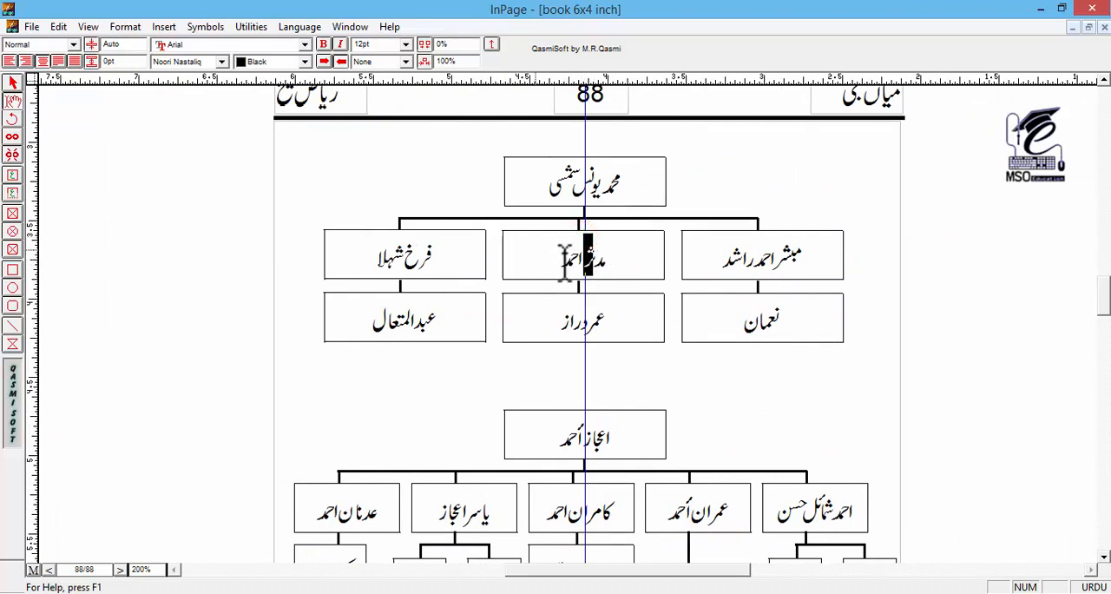
click(132, 44)
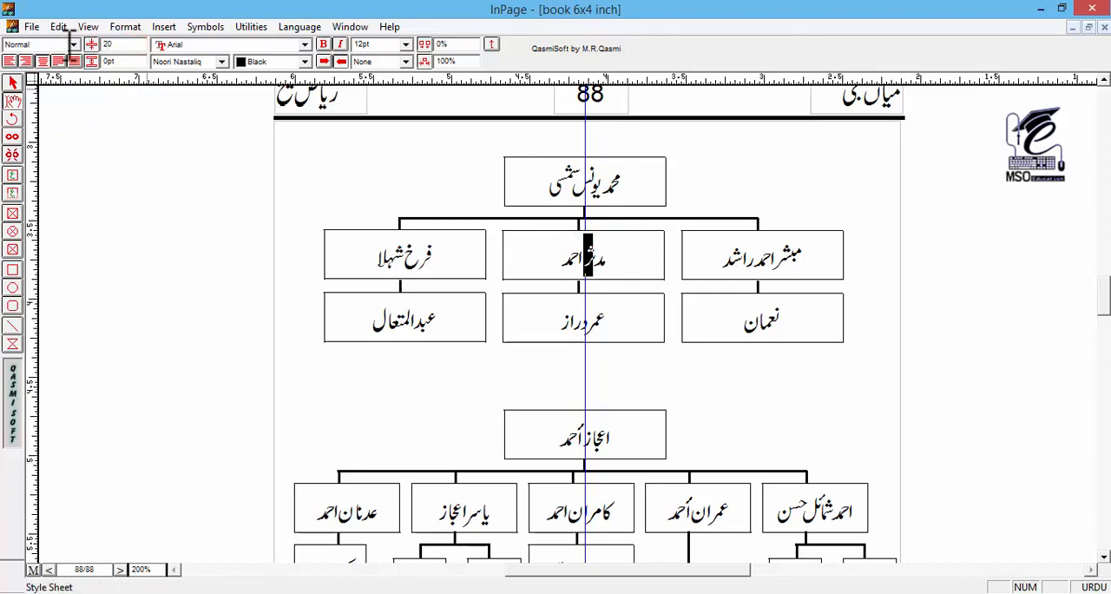
click(117, 45)
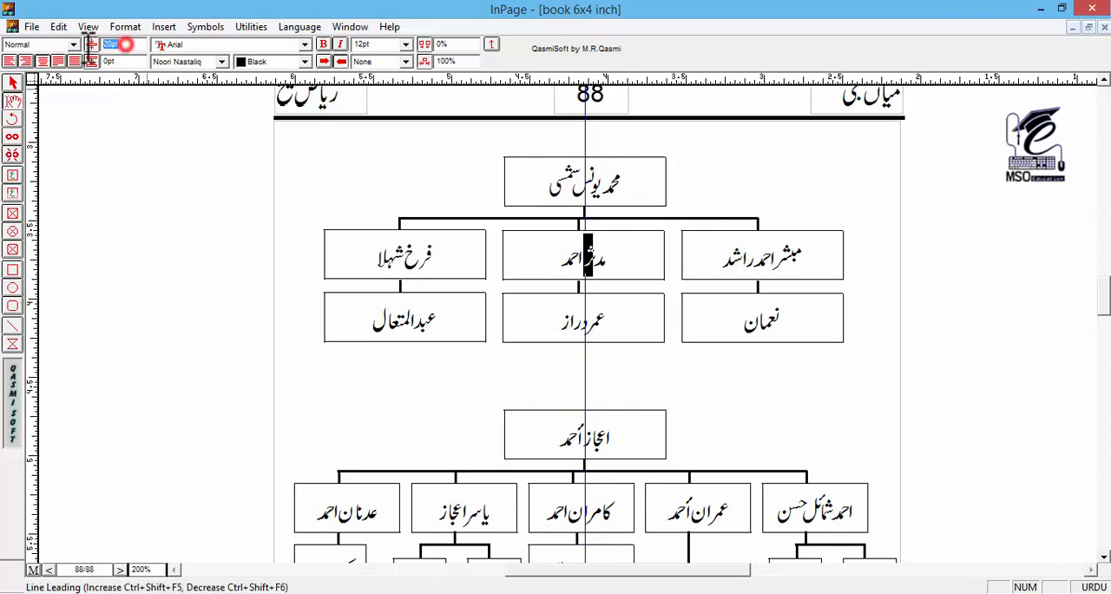
text(15)
key(Return)
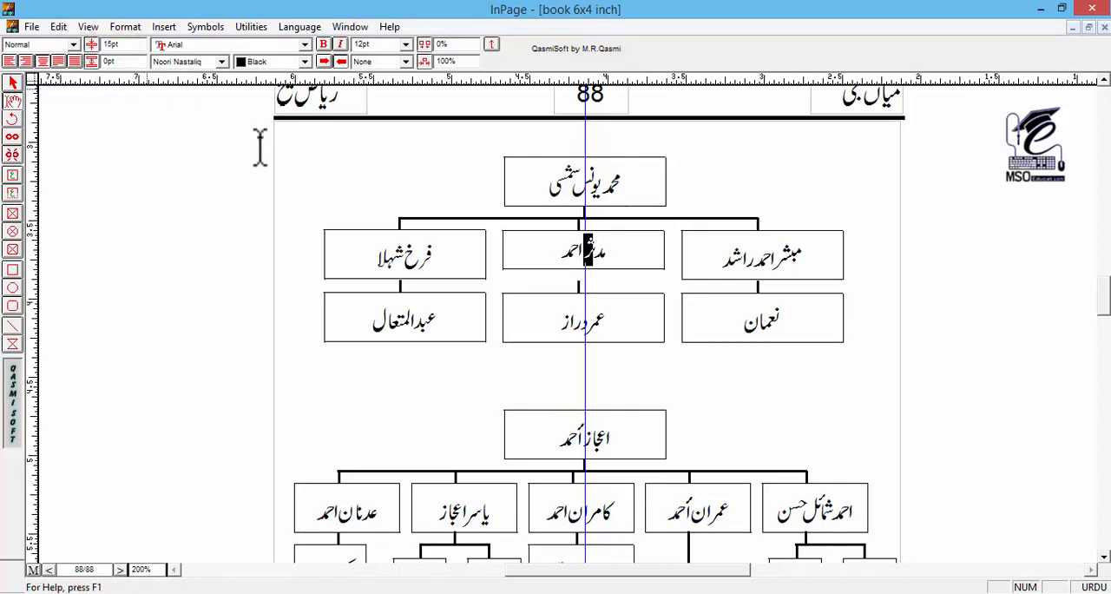
click(602, 312)
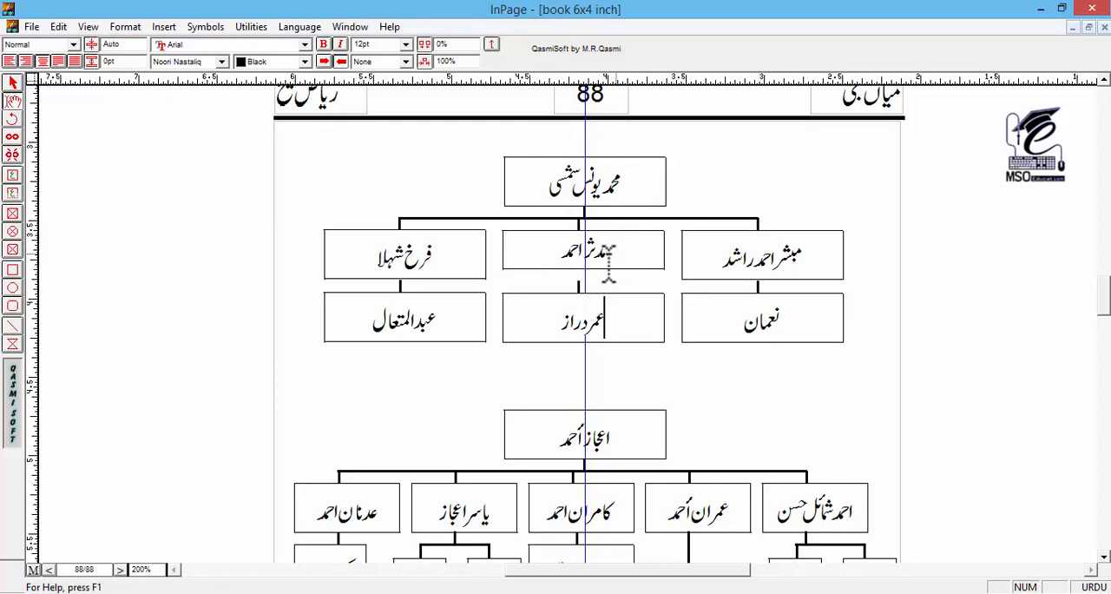
drag(797, 253, 491, 278)
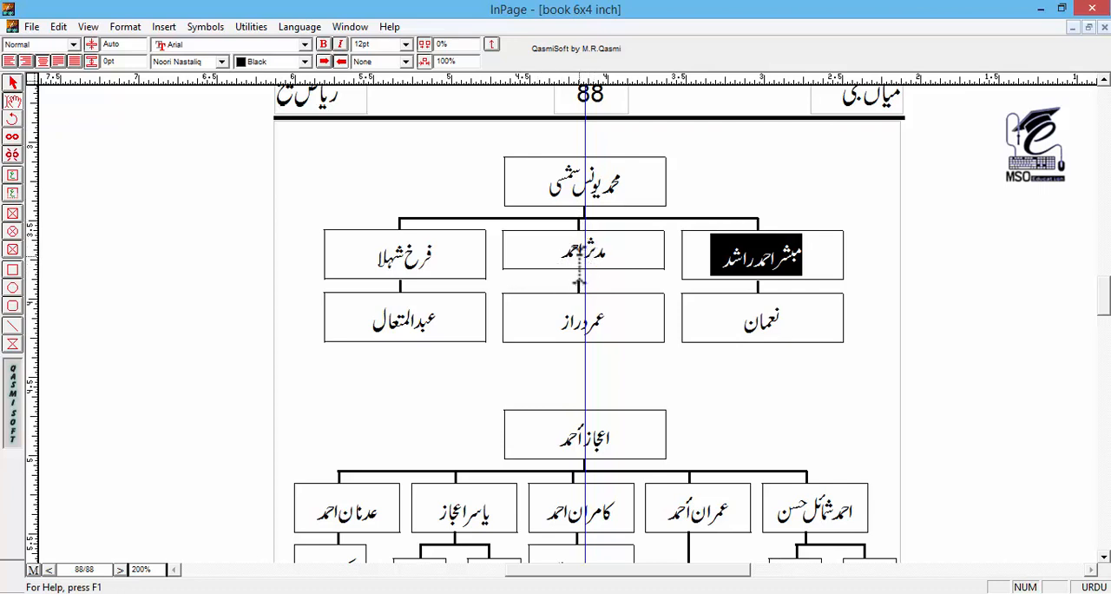
click(12, 193)
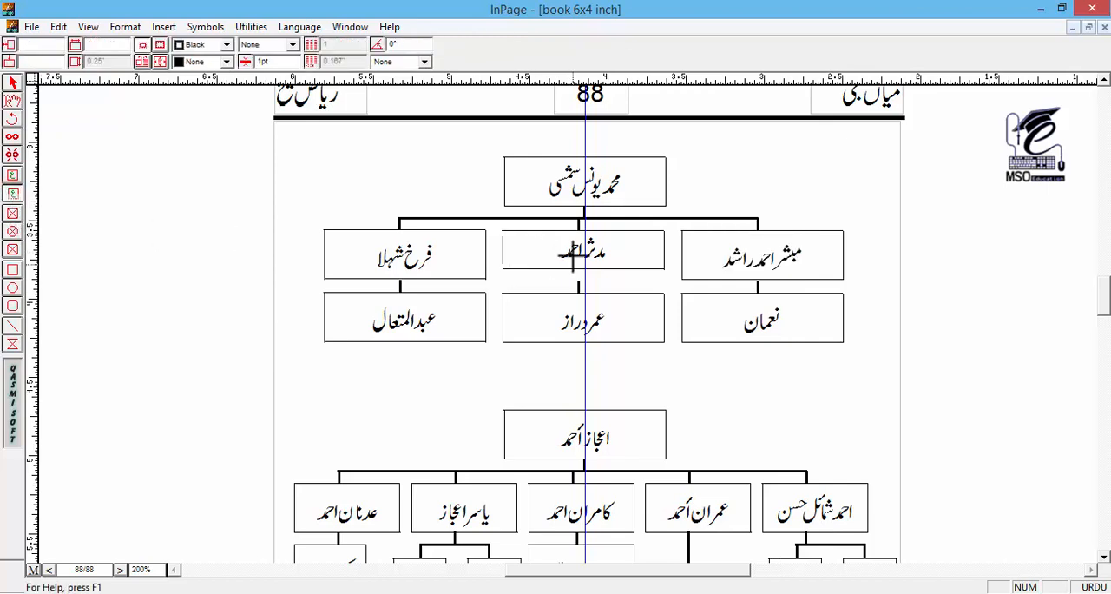
click(13, 101)
click(563, 252)
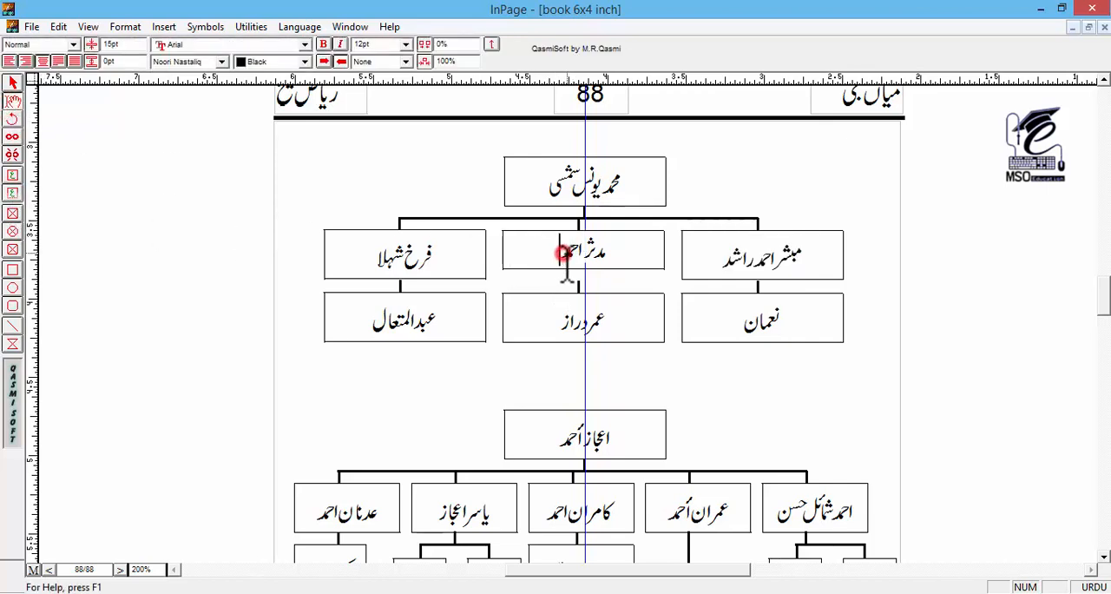
Step: Draw an empty bordered title text box in the blank area to the left of the first chart
click(12, 175)
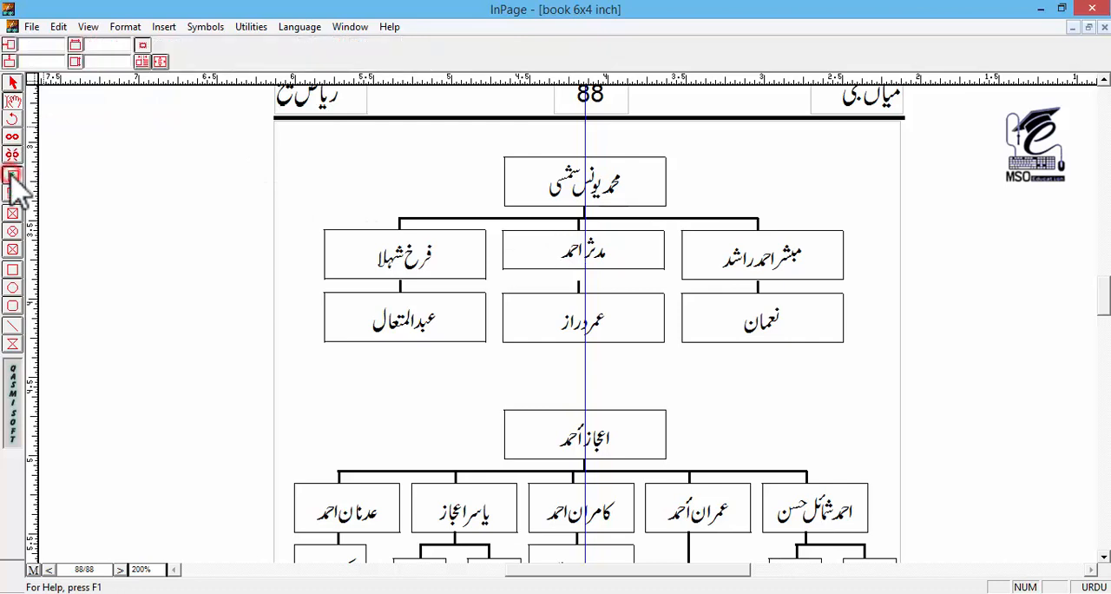
drag(66, 181, 182, 230)
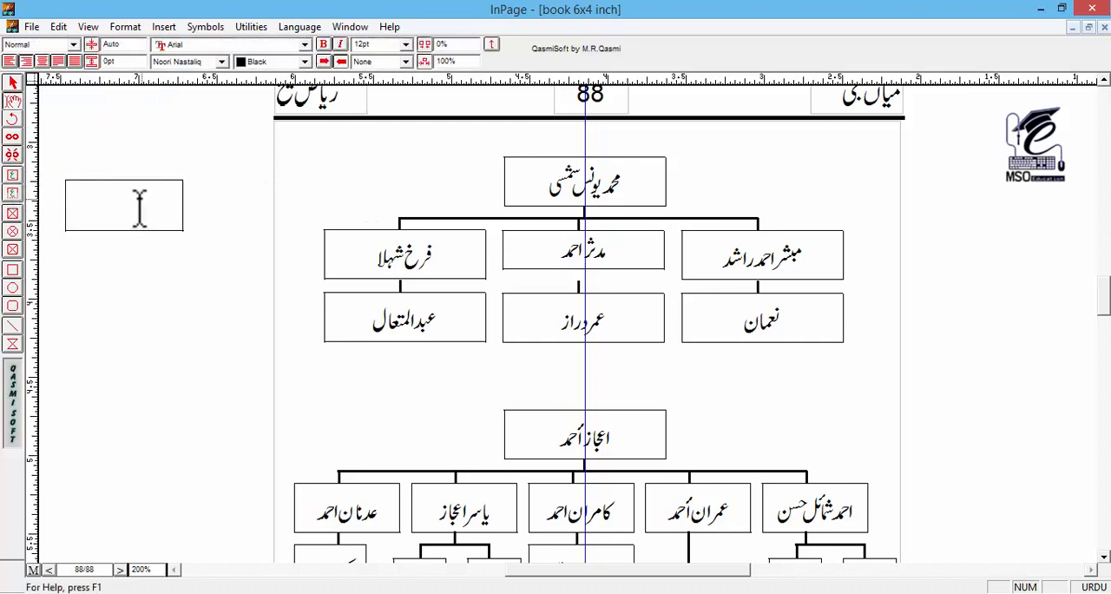
Step: Enter a short sample name in Urdu in the empty title text box beside the first chart
click(121, 44)
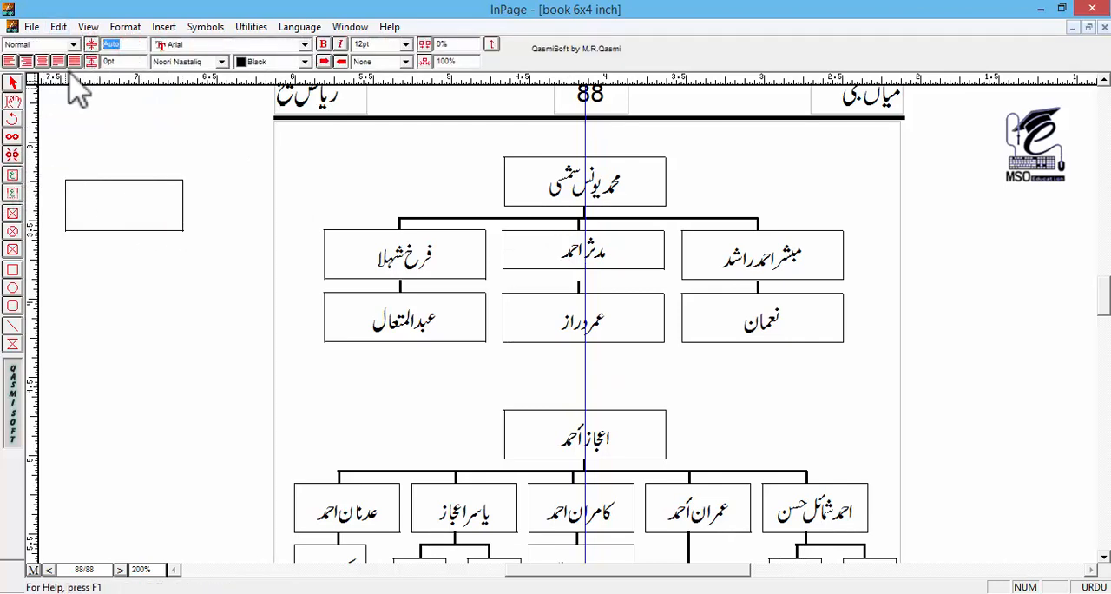
click(144, 210)
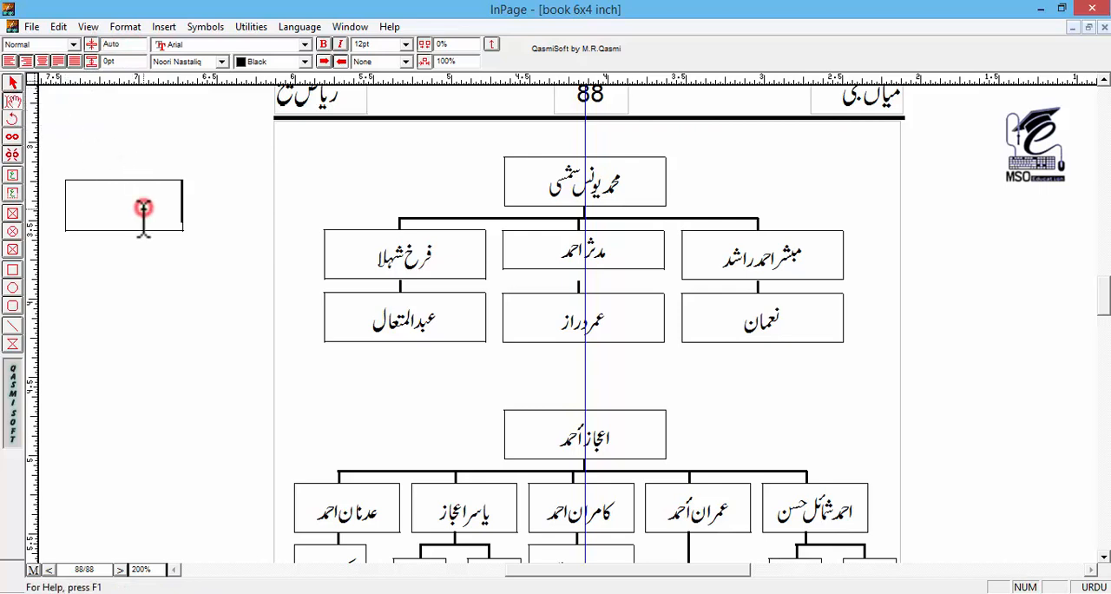
text(اسد اسد)
Step: Try a 5pt line leading on all the text in the sample title box, and undo the change
key(ctrl+a)
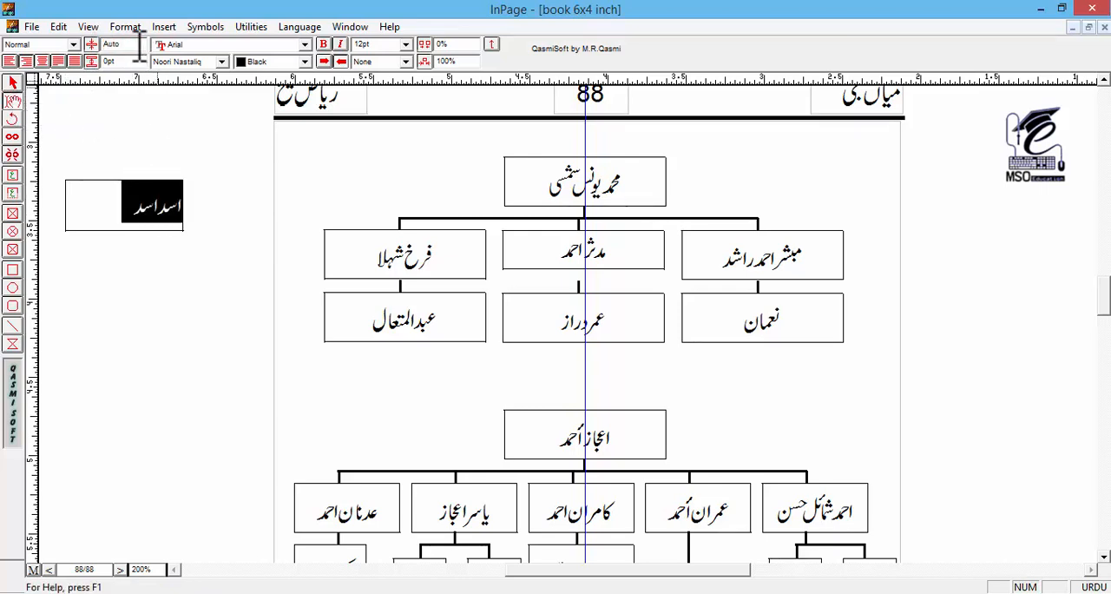
drag(136, 44, 60, 42)
text(5)
key(Return)
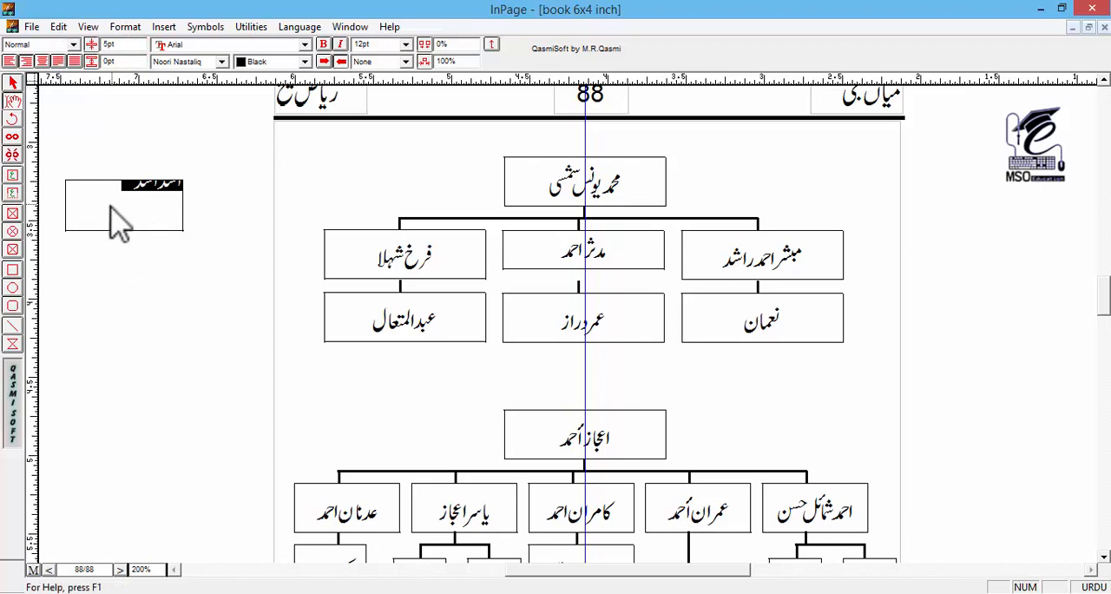
key(ctrl+z)
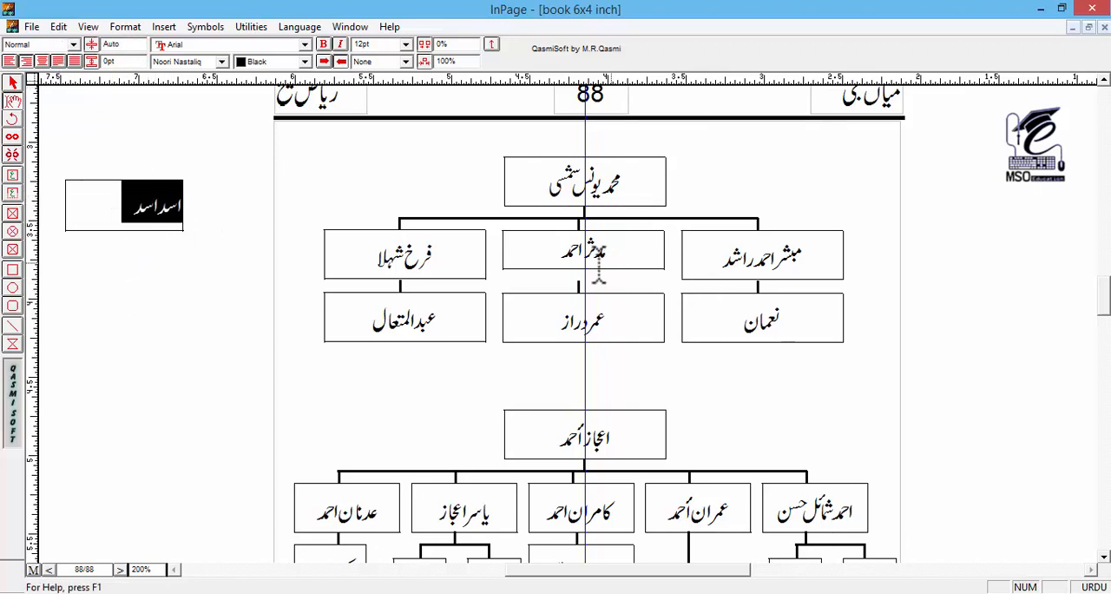
Step: Reduce the height of the sample title box beside the first chart to about 0.234 inch
drag(560, 252, 633, 251)
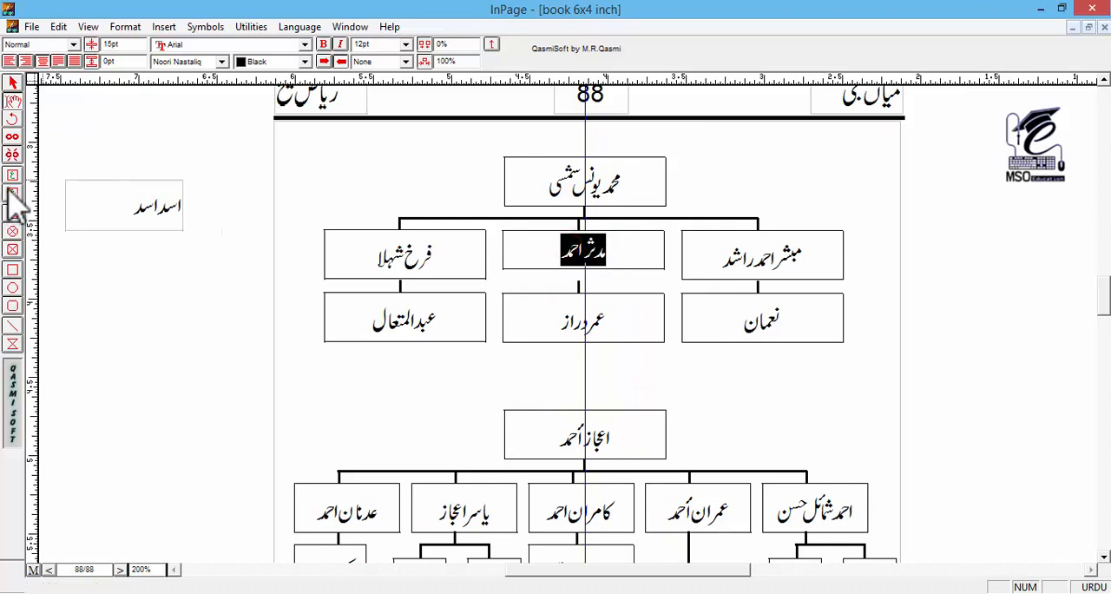
click(13, 82)
click(116, 210)
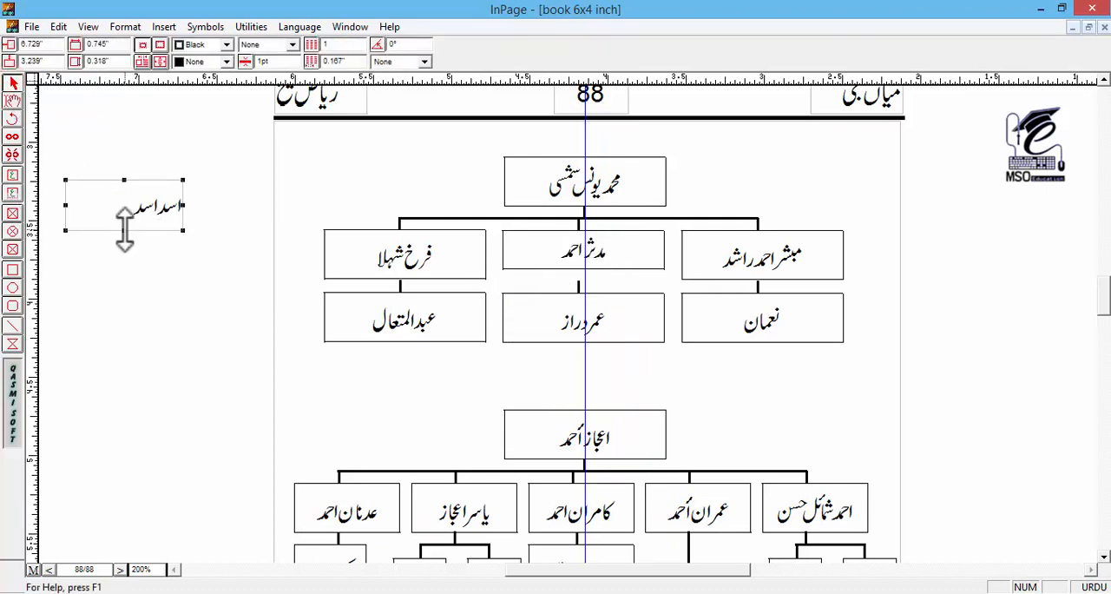
drag(125, 230, 125, 217)
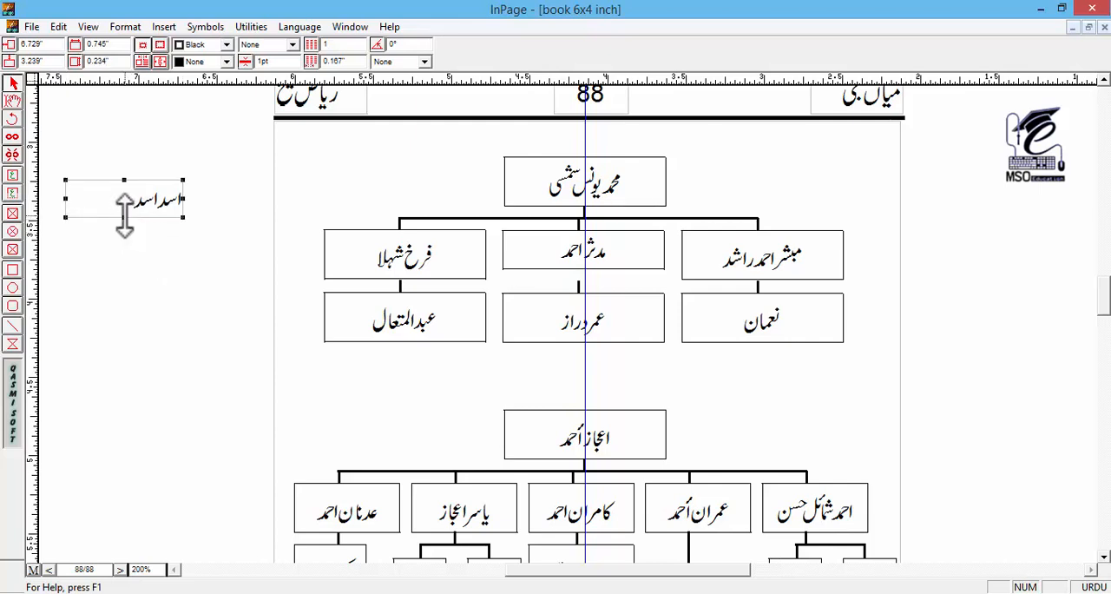
Step: Delete the sample title text box from the blank area beside the first chart
key(Delete)
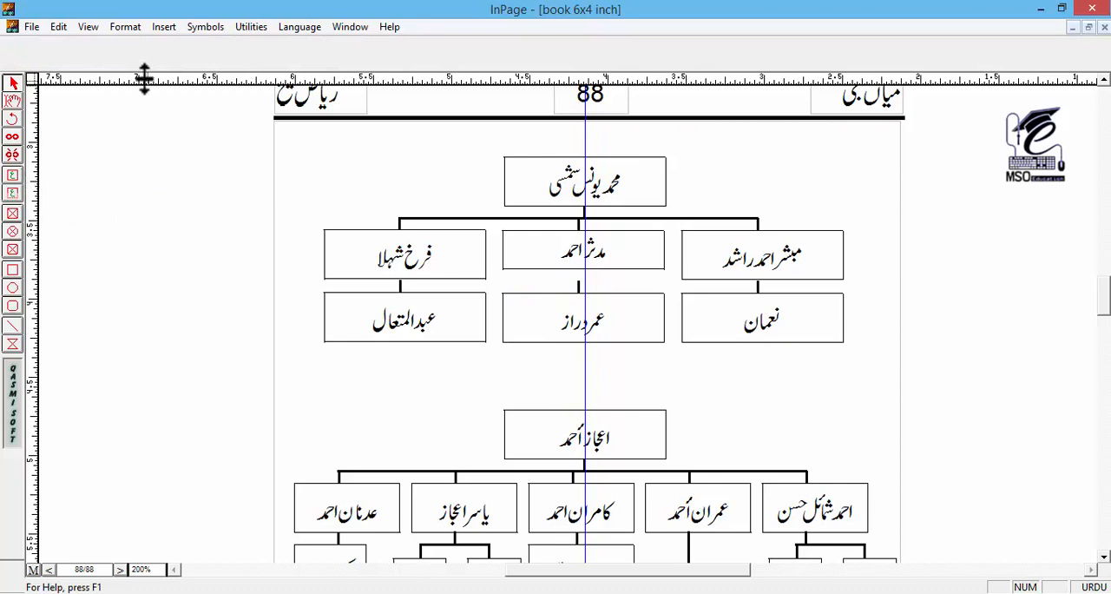
key(ctrl+z)
key(Delete)
Step: Place the text cursor inside the first chart's middle child box
click(13, 102)
click(523, 254)
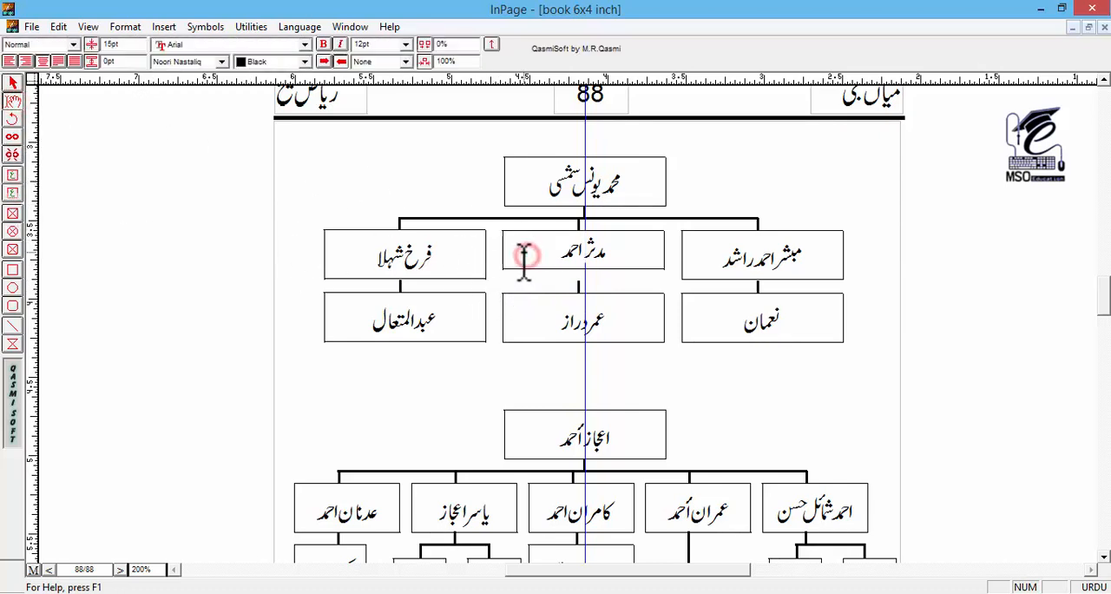